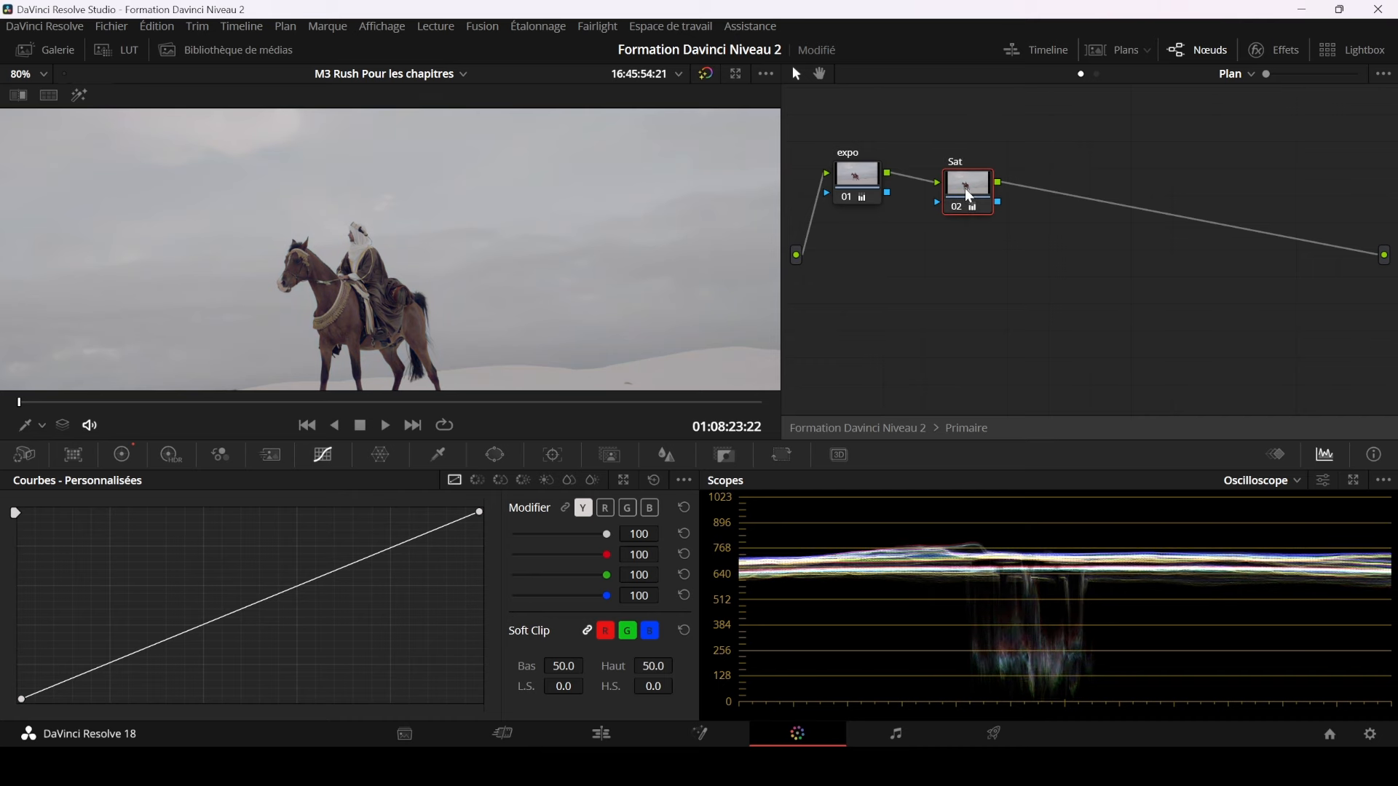
# Step: Examine the Sat node's image in the enlarged viewer and review its primary colour wheel settings
pyautogui.hotkey('alt', 'f')
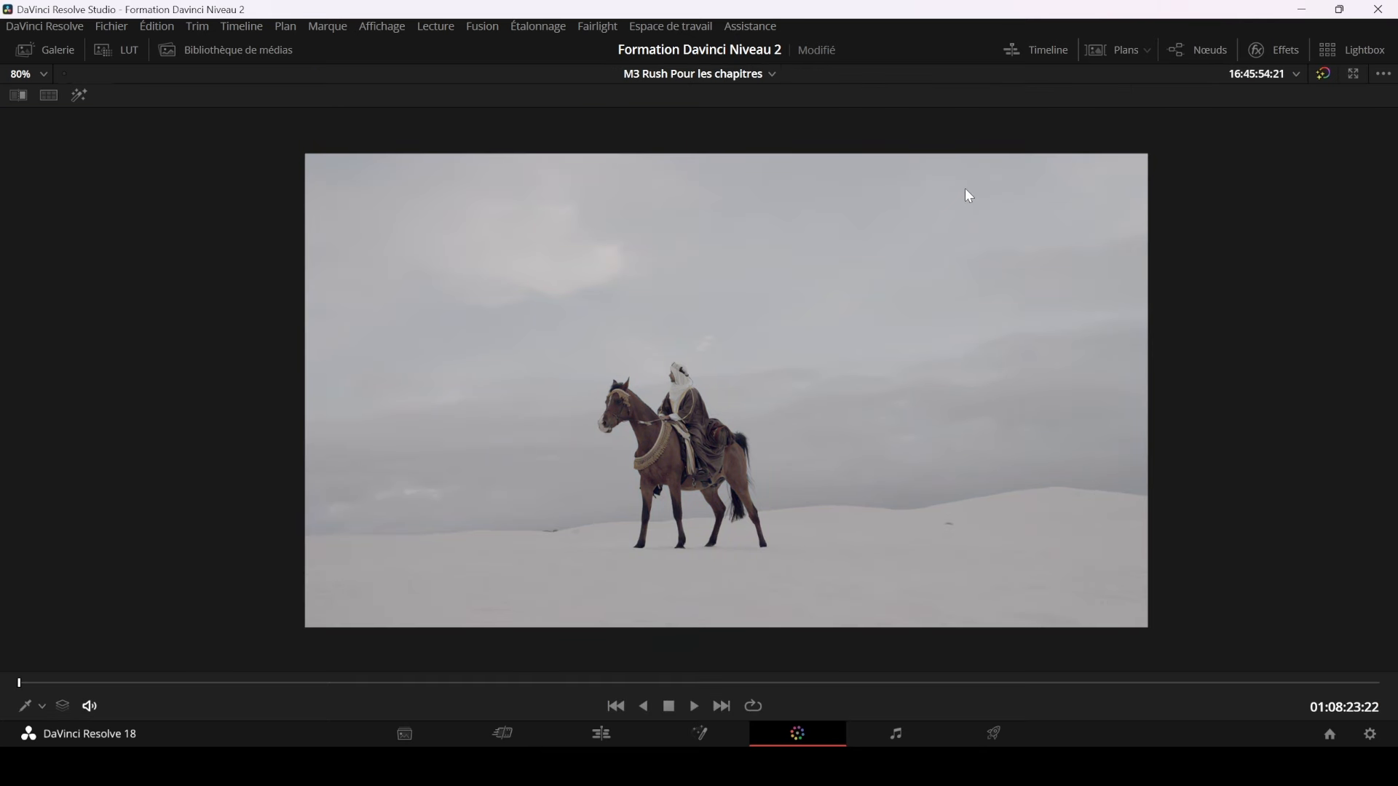
pyautogui.hotkey('alt', 'f')
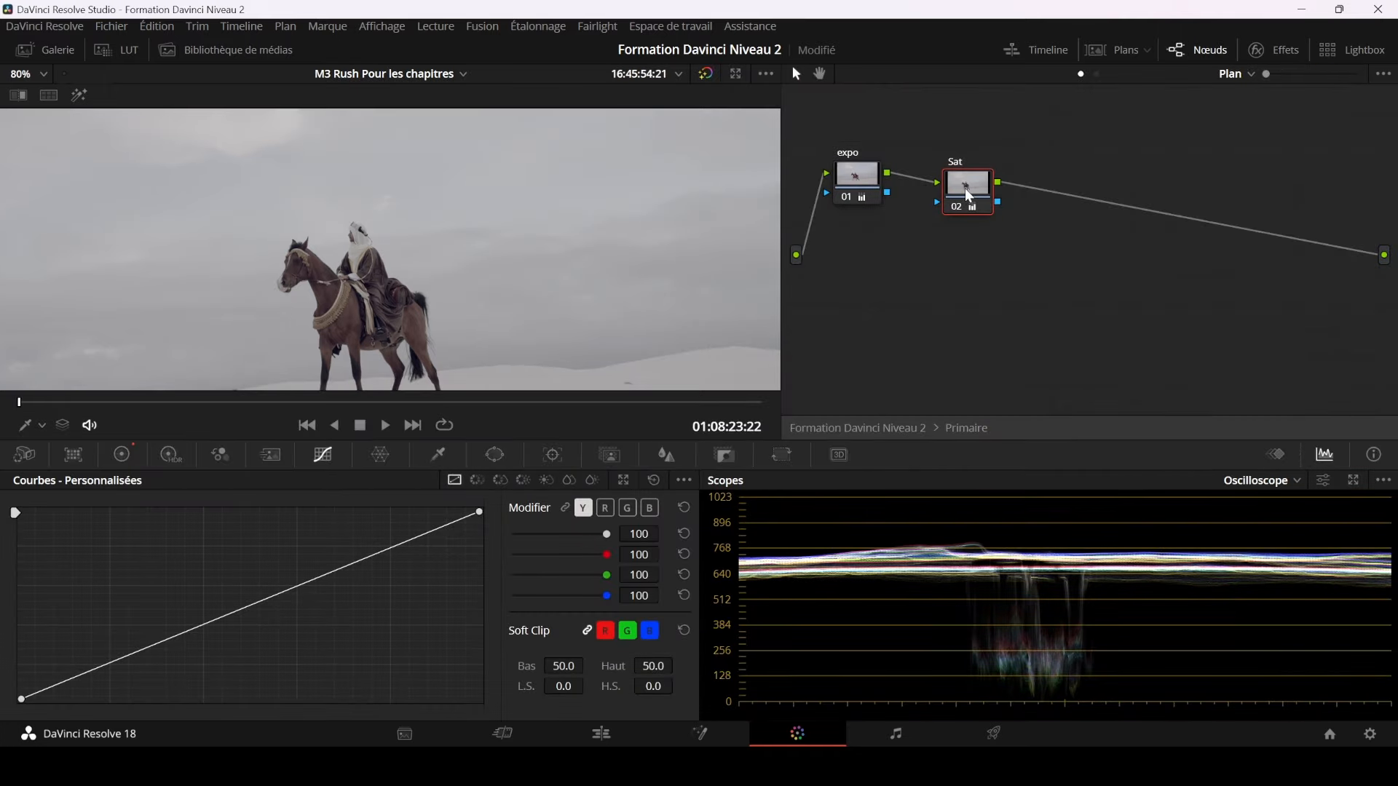
pyautogui.click(122, 455)
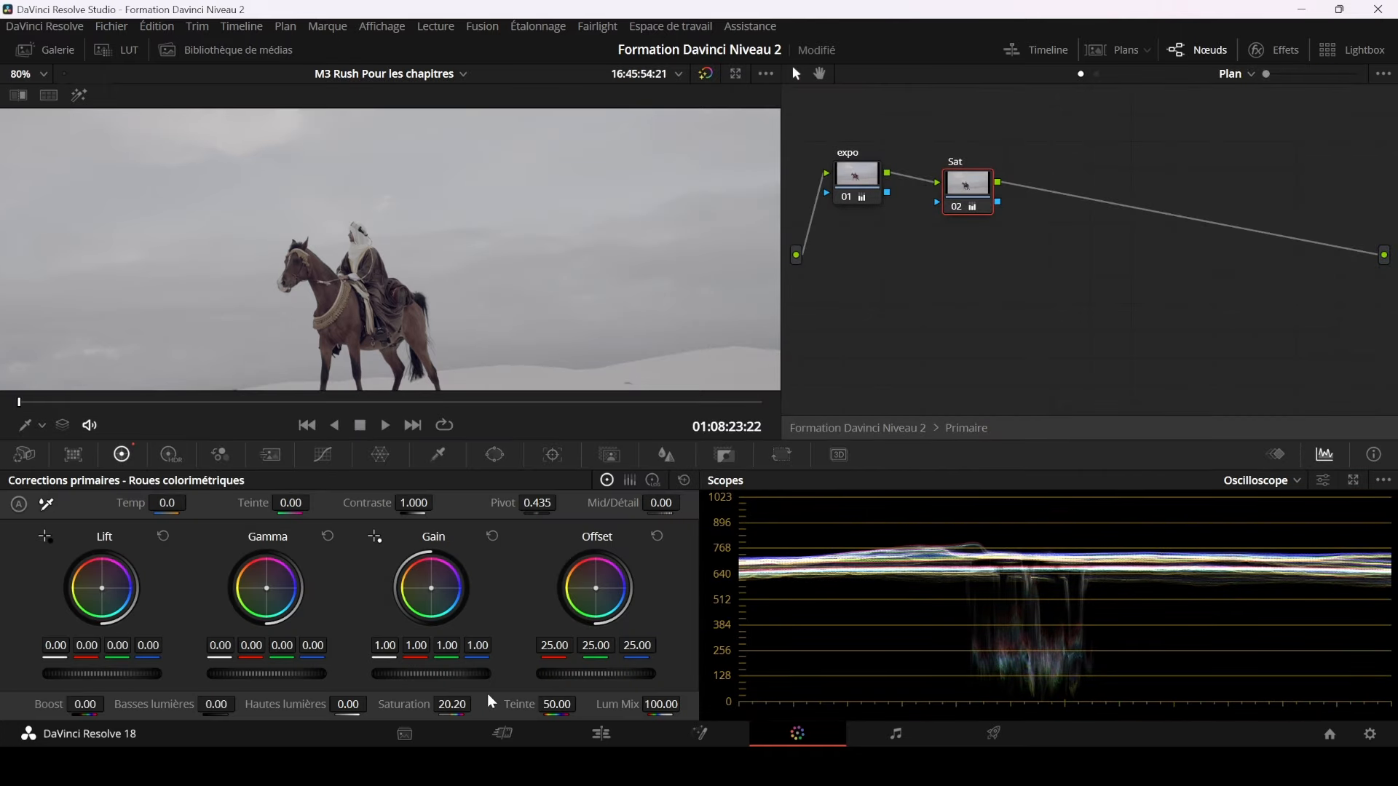
pyautogui.scroll(-3, 579, 250)
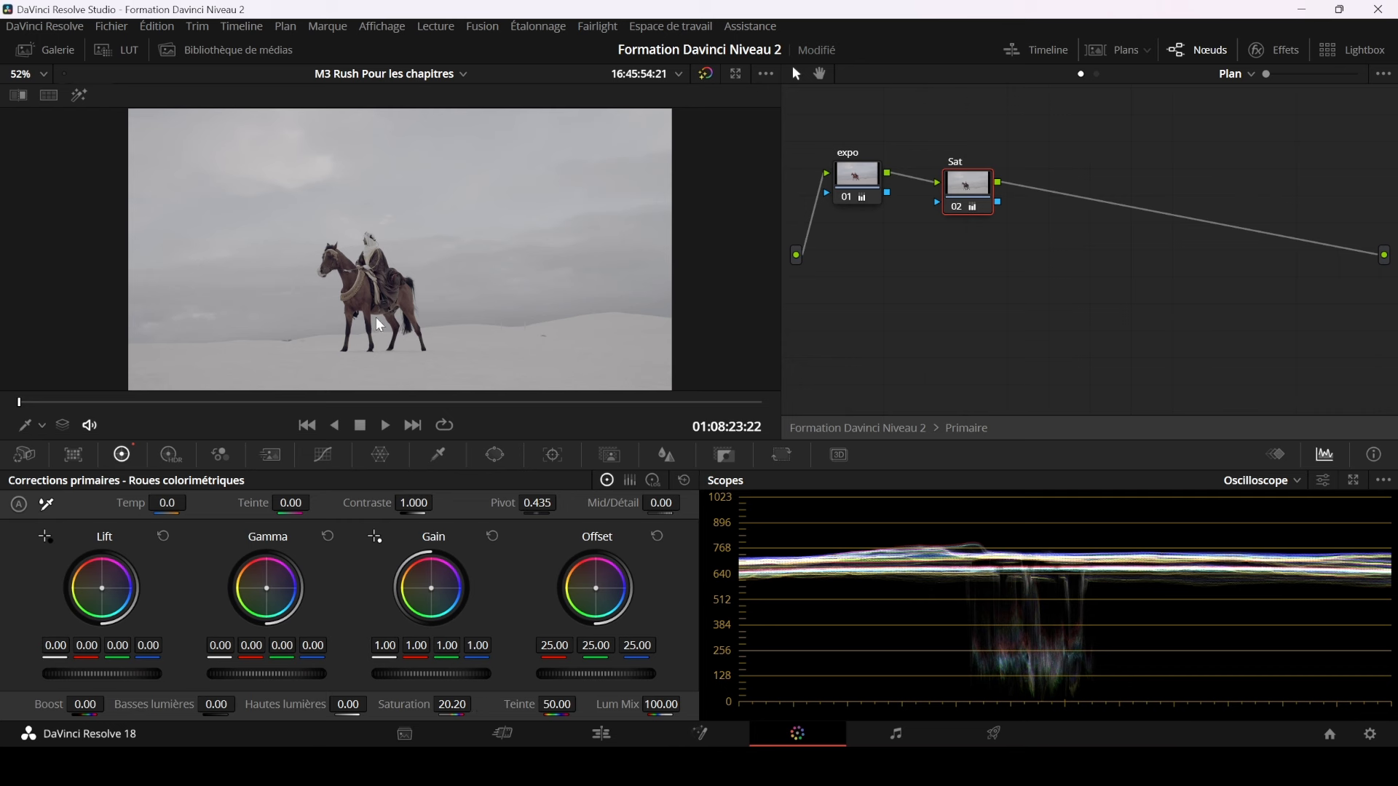
# Step: Save the project, leave the Primaire compound node for the main node graph, and reposition node 02, "Day for ..."
pyautogui.hotkey('ctrl', 's')
pyautogui.click(969, 427)
pyautogui.moveTo(925, 319); pyautogui.dragTo(913, 289)
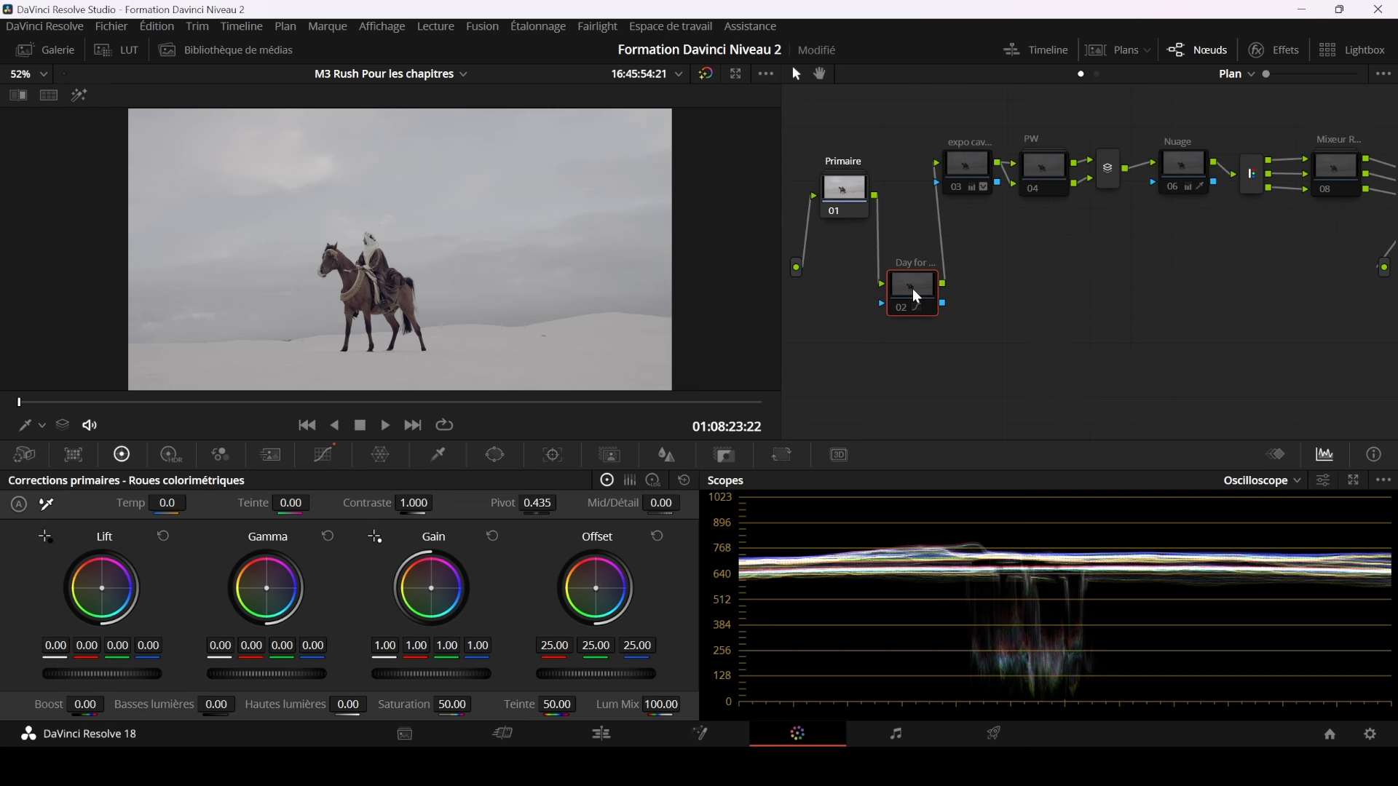
pyautogui.moveTo(913, 289); pyautogui.dragTo(913, 319)
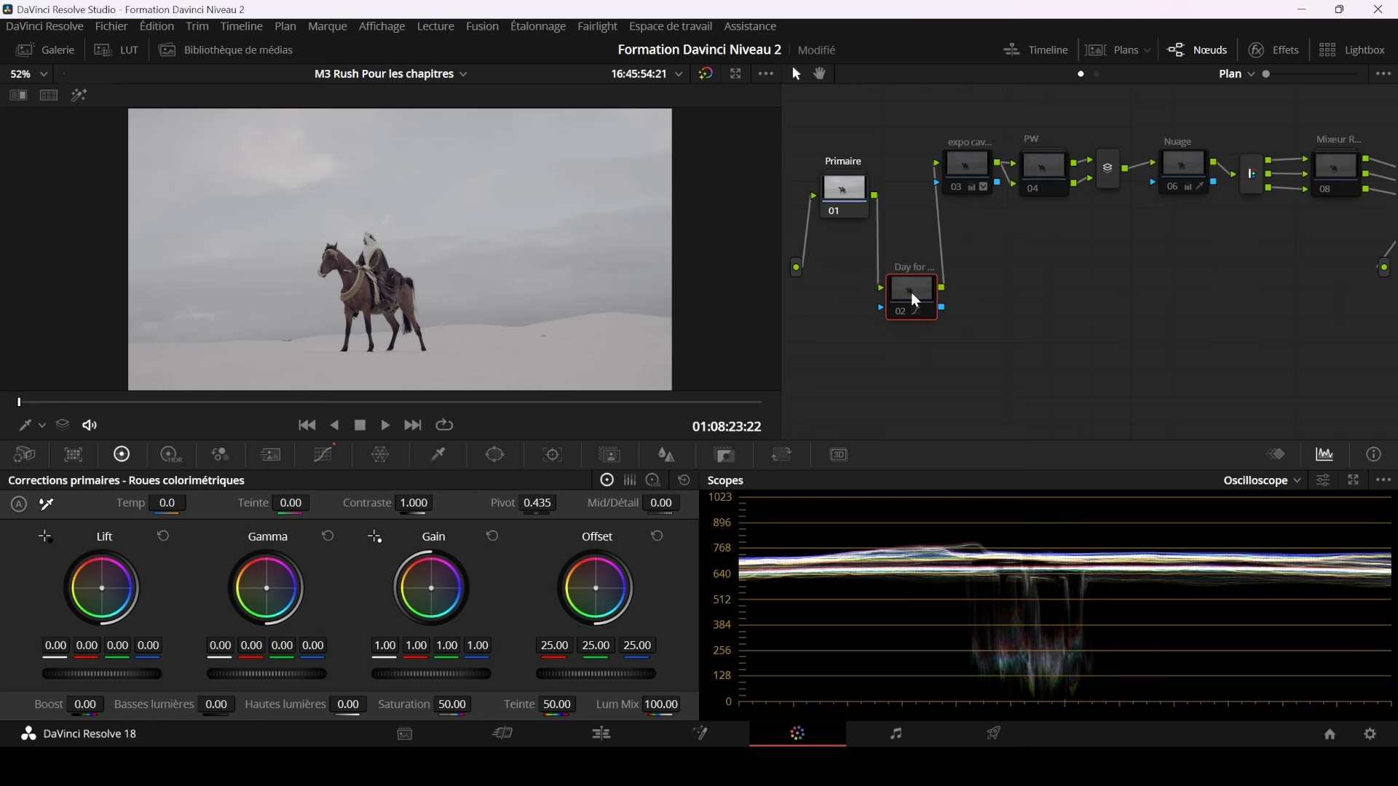
# Step: Enable node 02, toggling it off and on to compare the image before and after in the enlarged viewer
pyautogui.hotkey('ctrl', 'd')
pyautogui.hotkey('ctrl', 'd')
pyautogui.hotkey('alt', 'f')
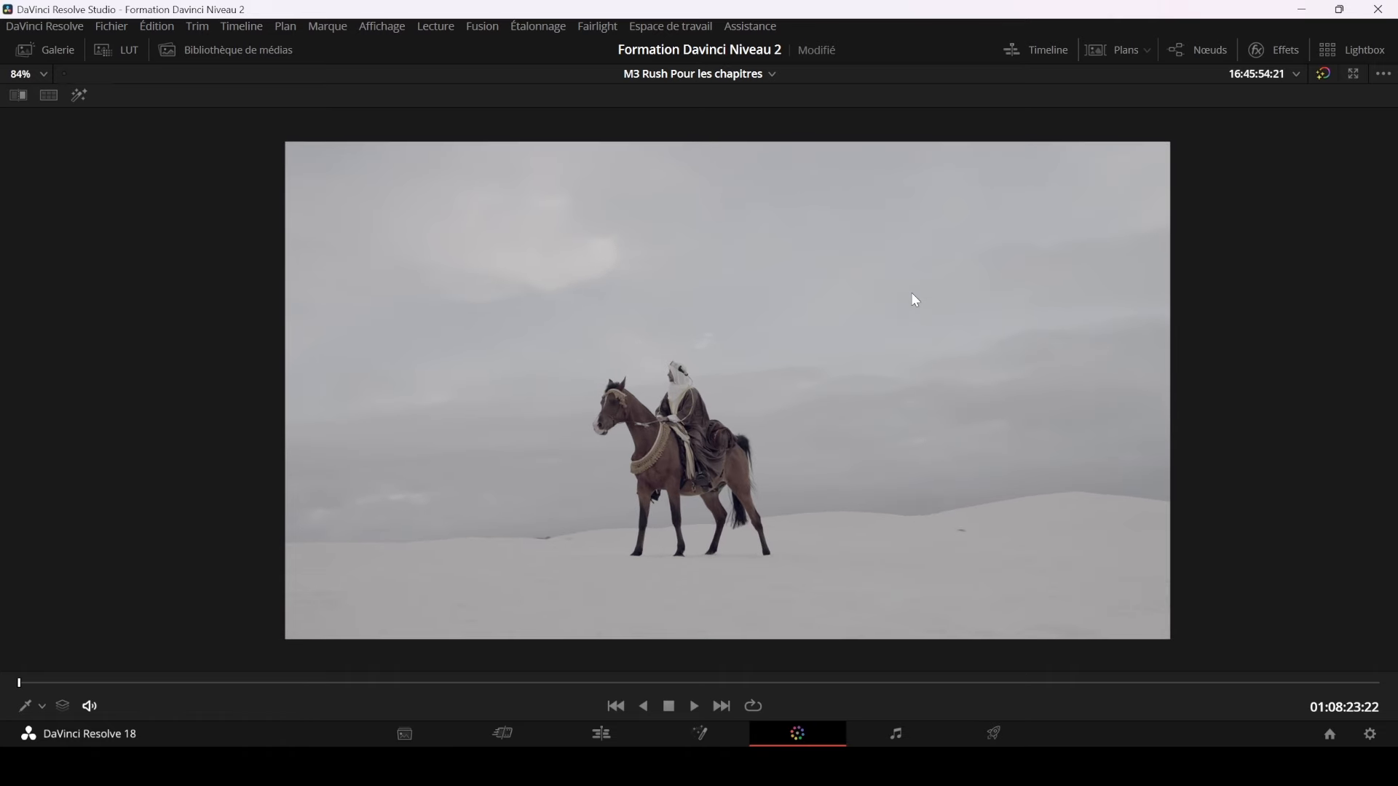
pyautogui.hotkey('ctrl', 'd')
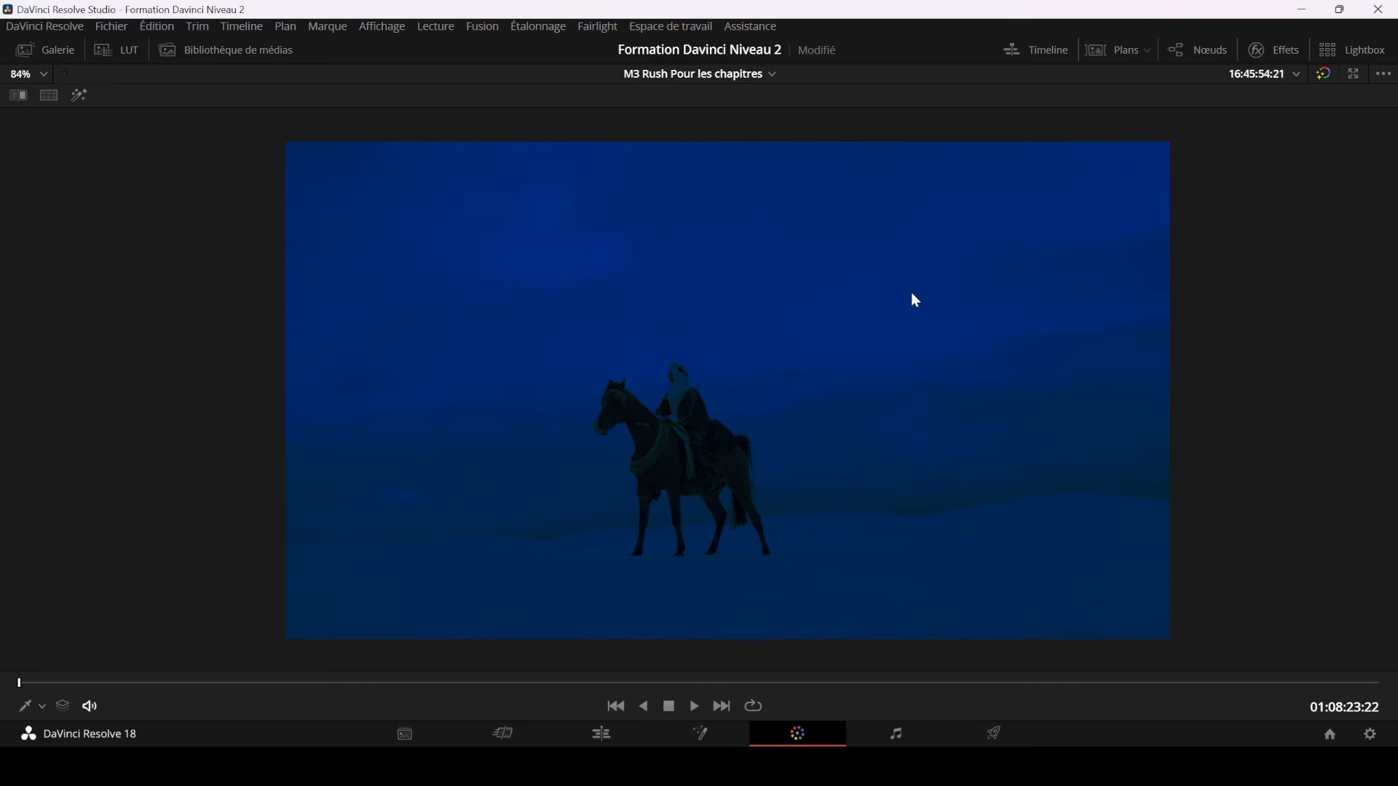
pyautogui.hotkey('alt', 'f')
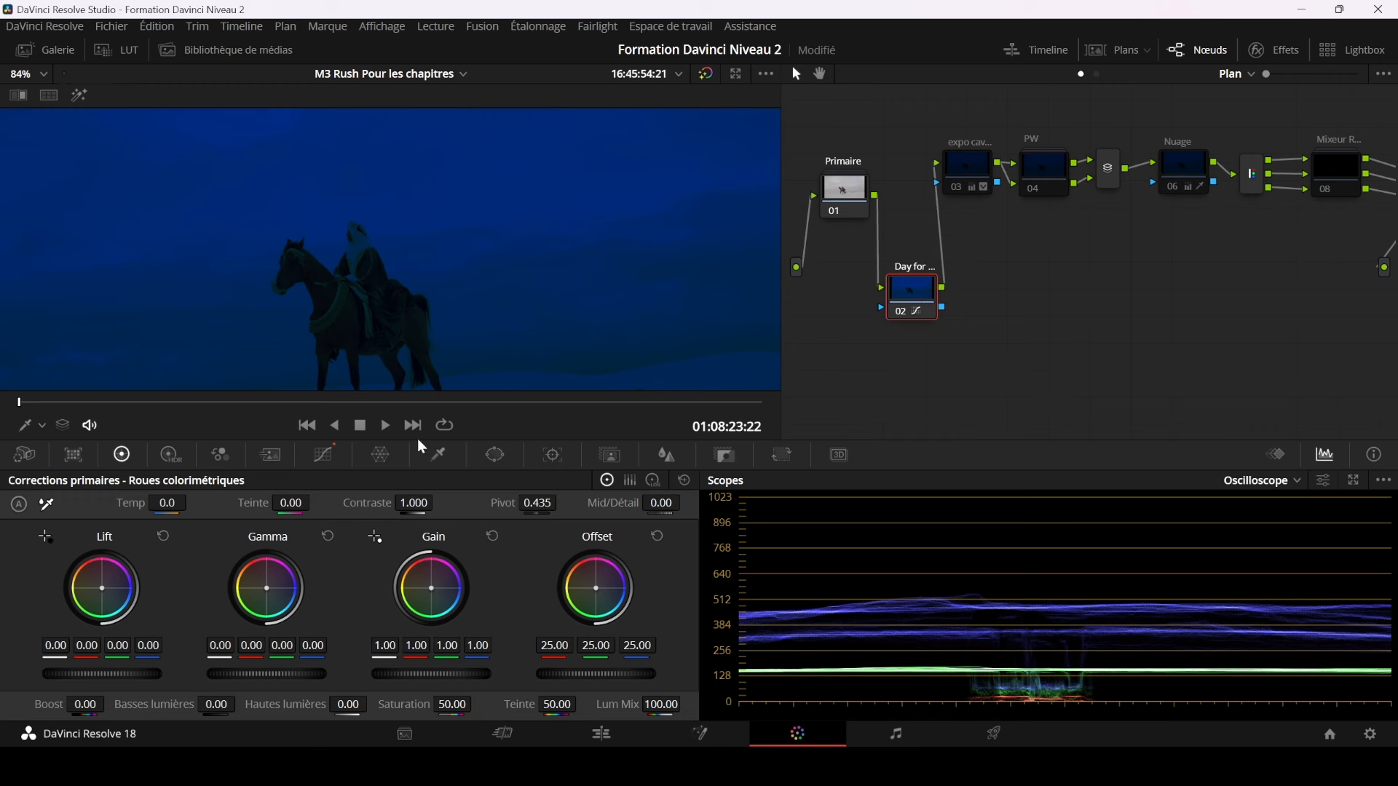
# Step: Move node 02 slightly lower in the node graph and reset all of its custom curves
pyautogui.click(323, 457)
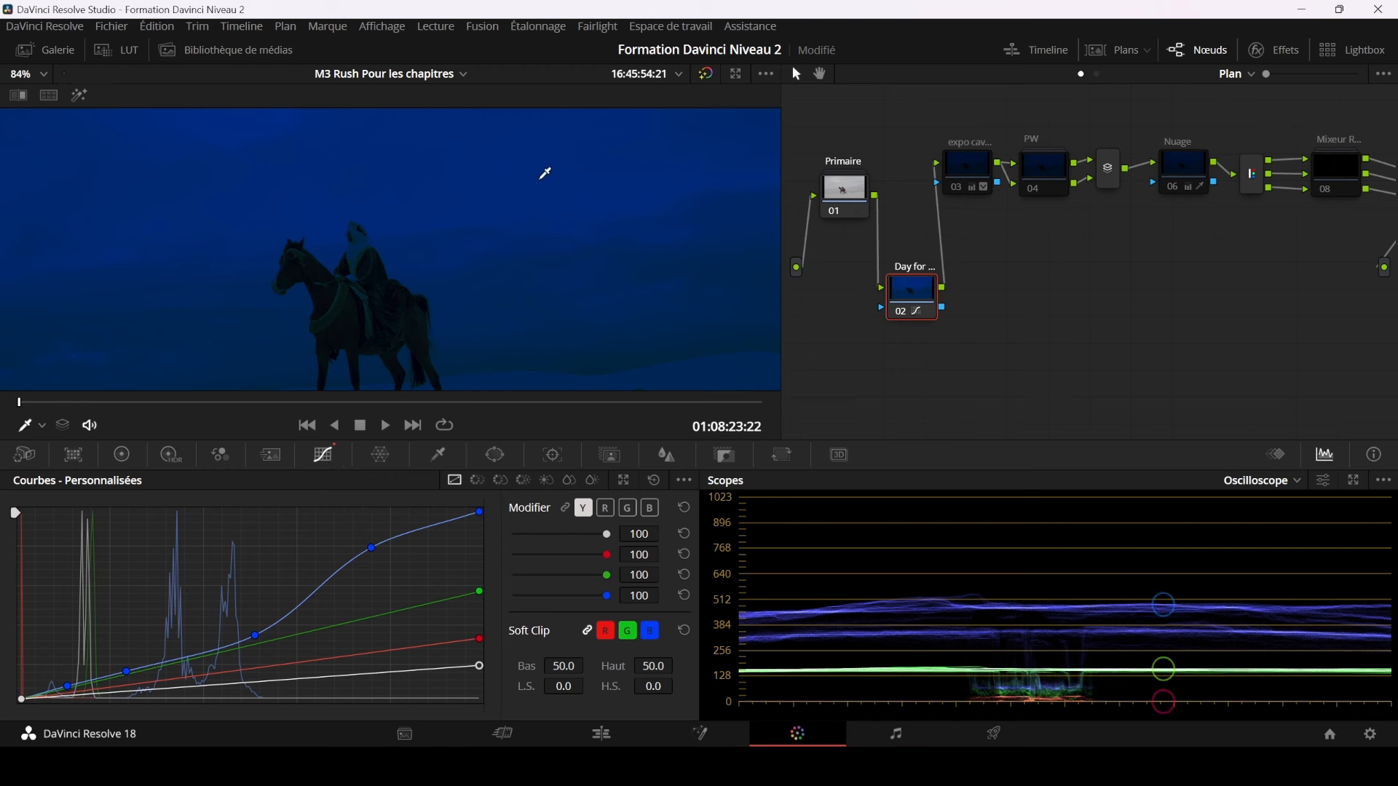
pyautogui.hotkey('shift', 'z')
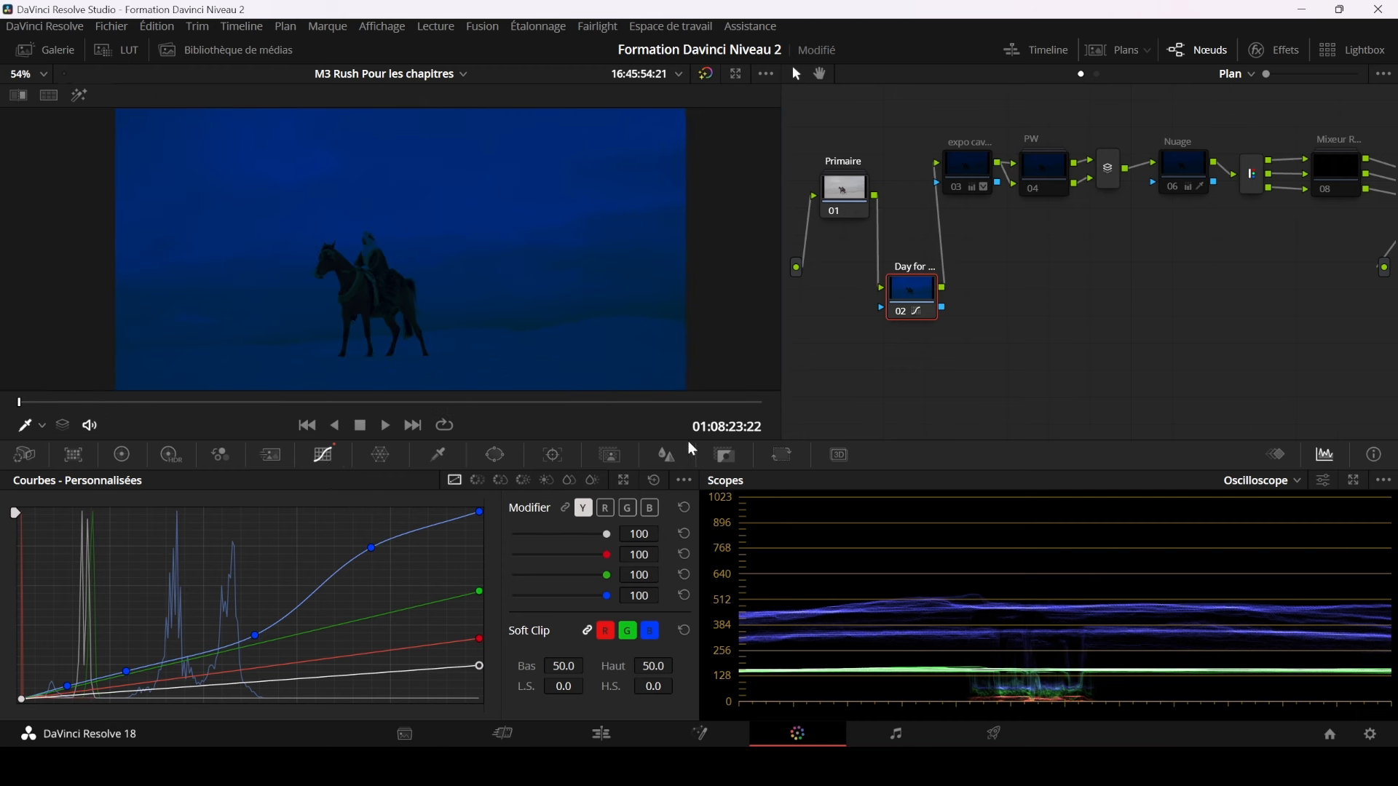
pyautogui.moveTo(926, 303); pyautogui.dragTo(910, 307)
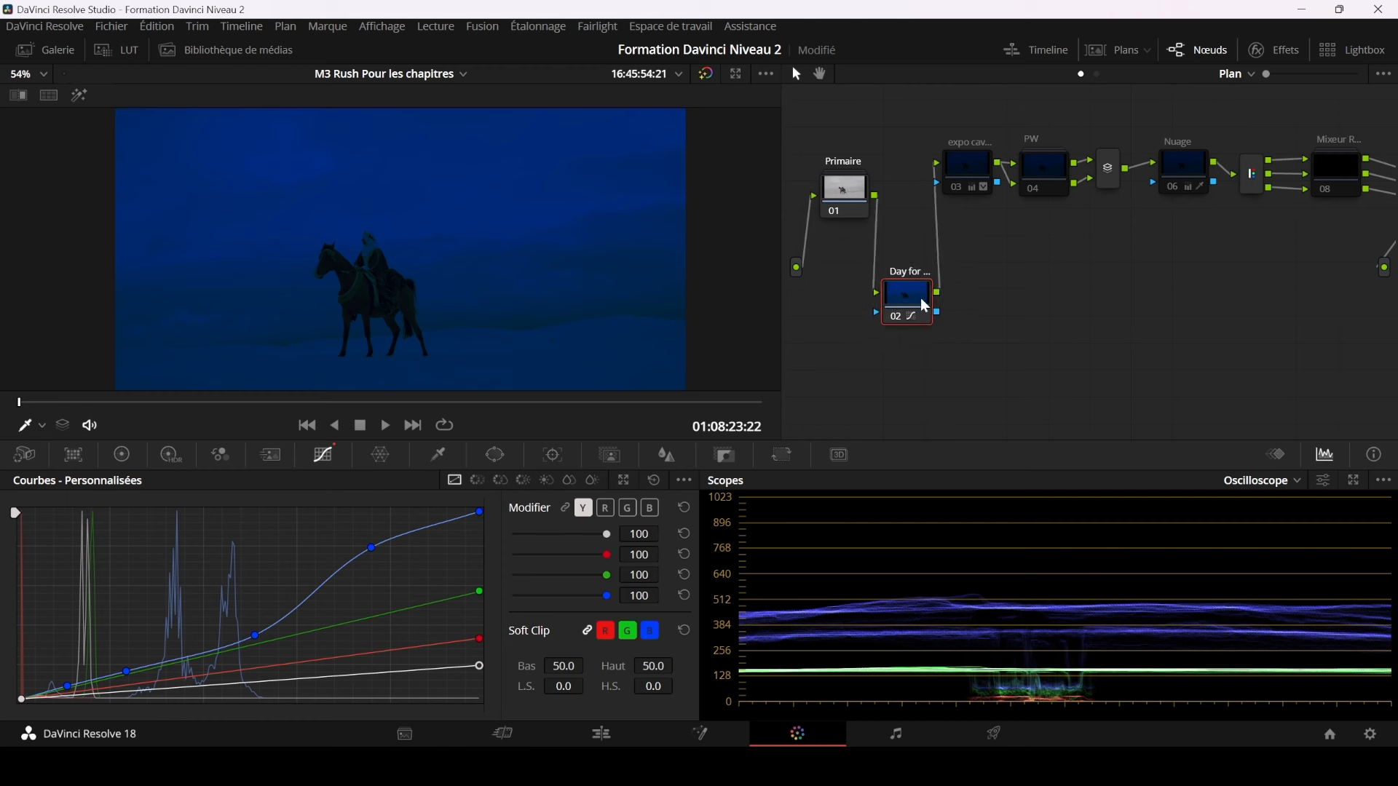
pyautogui.moveTo(911, 297)
pyautogui.mouseDown()
pyautogui.moveTo(915, 320)
pyautogui.moveTo(914, 307)
pyautogui.mouseUp()
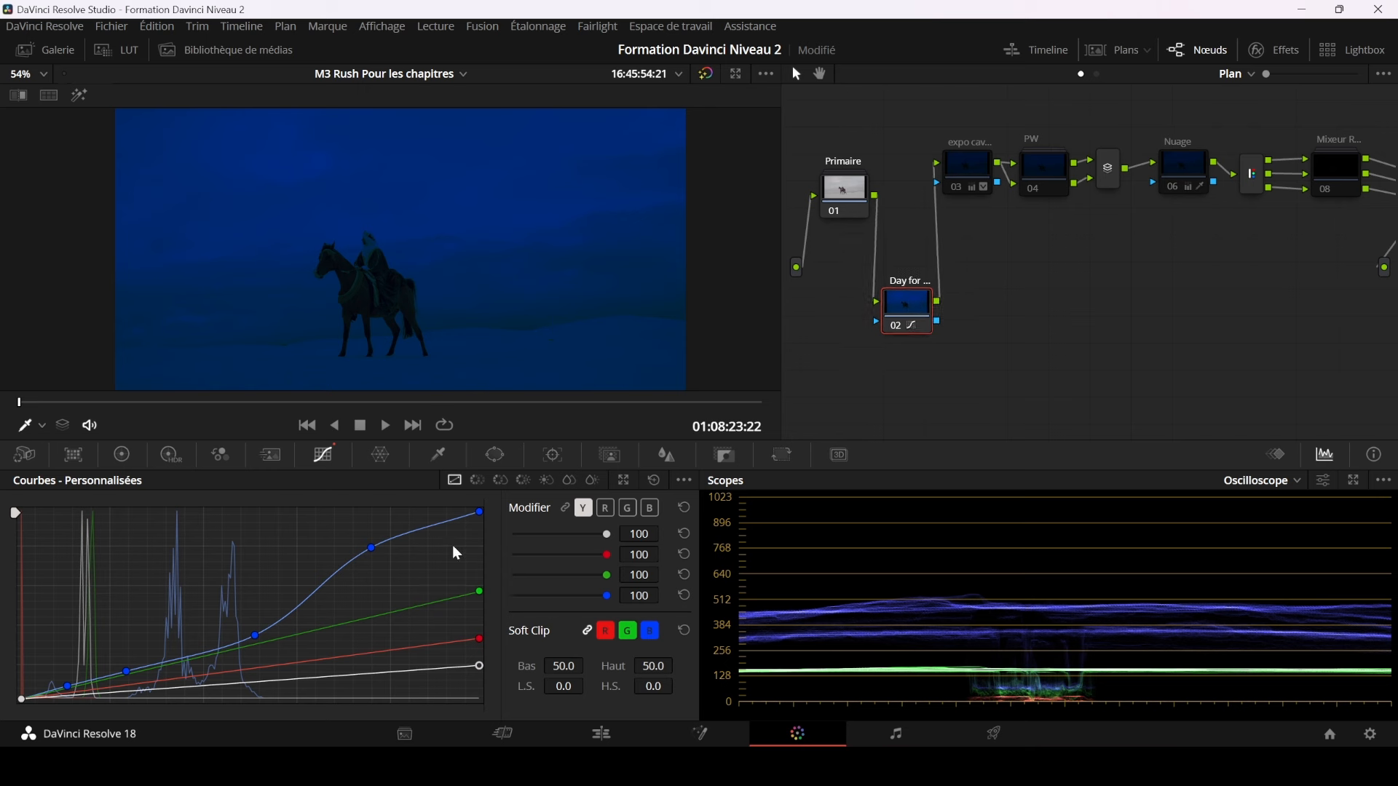
pyautogui.click(655, 484)
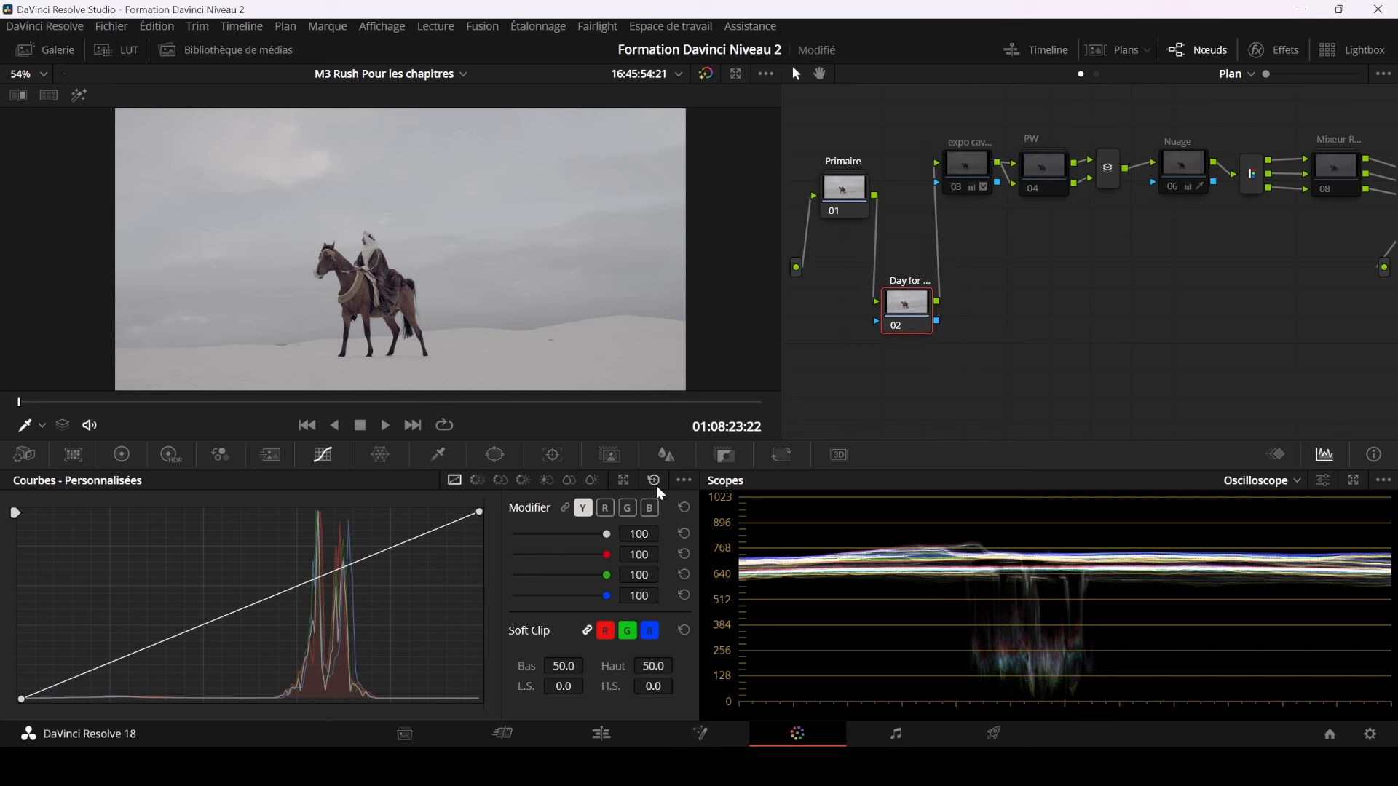
# Step: Keep the curve channels unlinked, isolate the blue curve for editing, and turn the viewer's on-screen control off
pyautogui.click(566, 508)
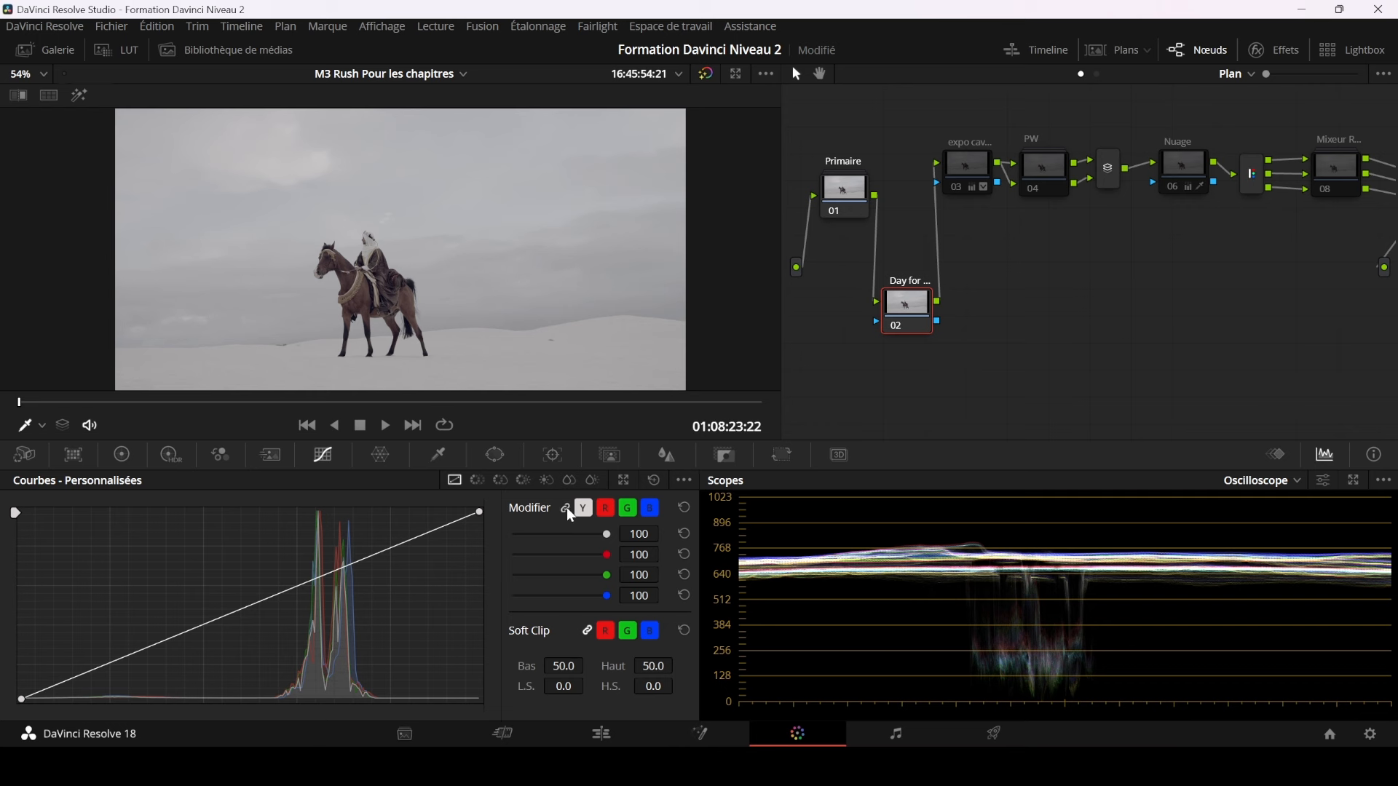
pyautogui.click(566, 508)
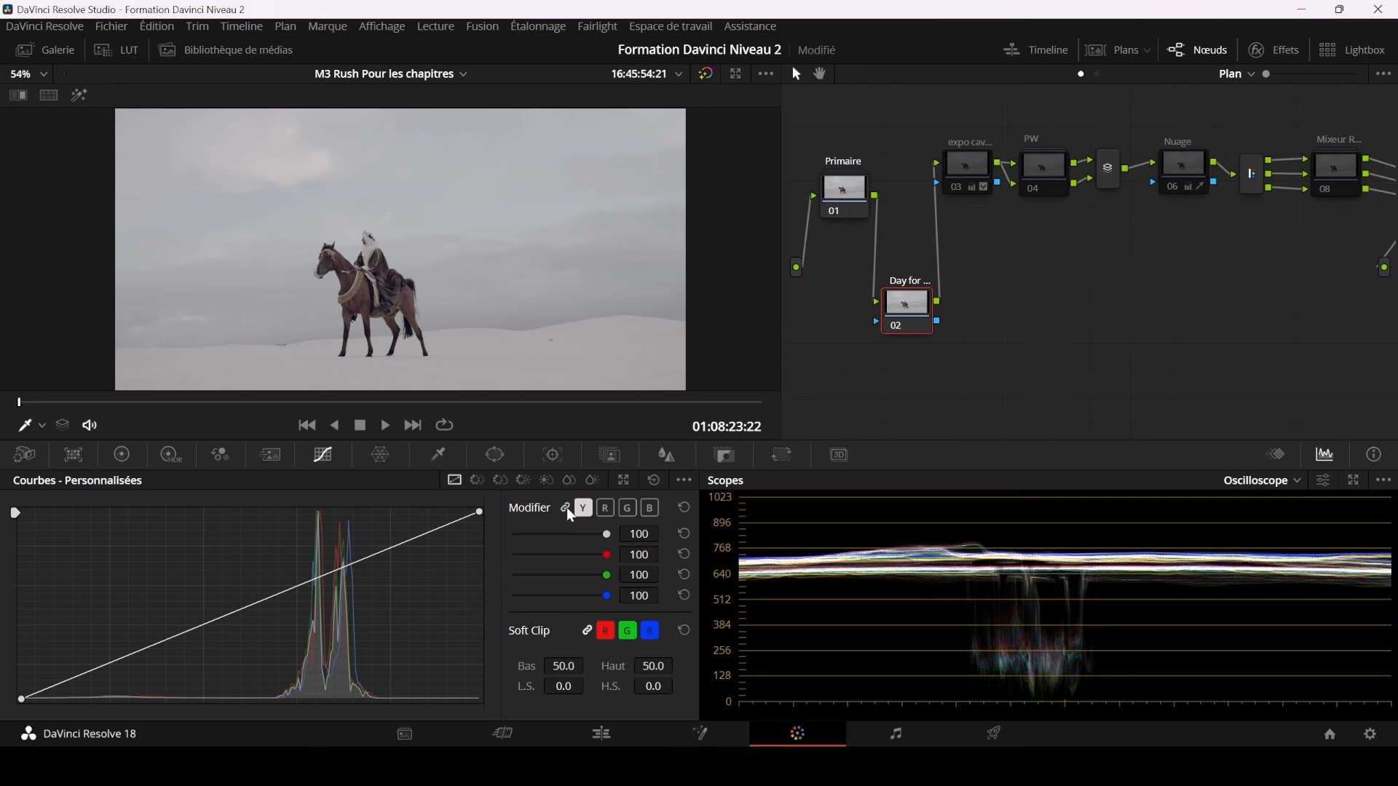
pyautogui.click(650, 509)
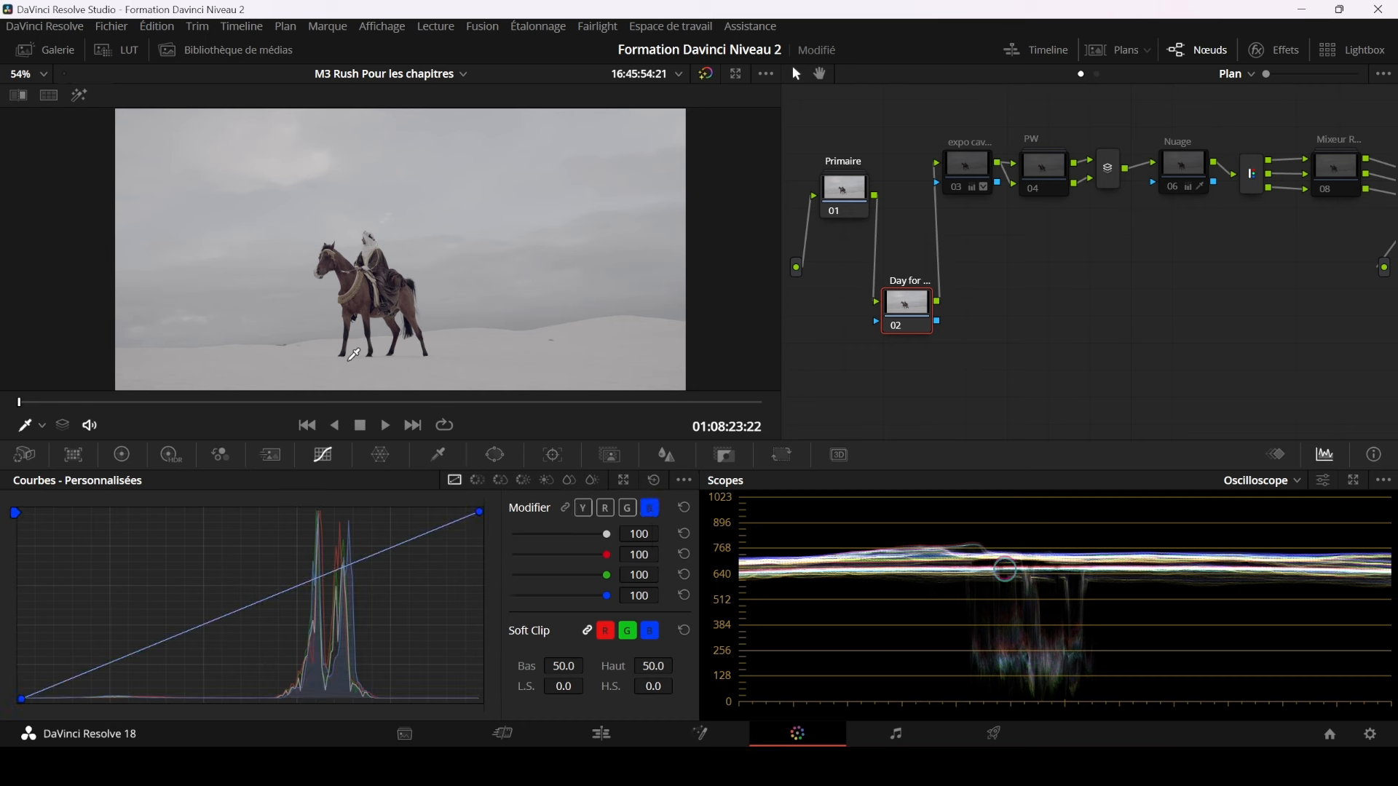
pyautogui.click(43, 425)
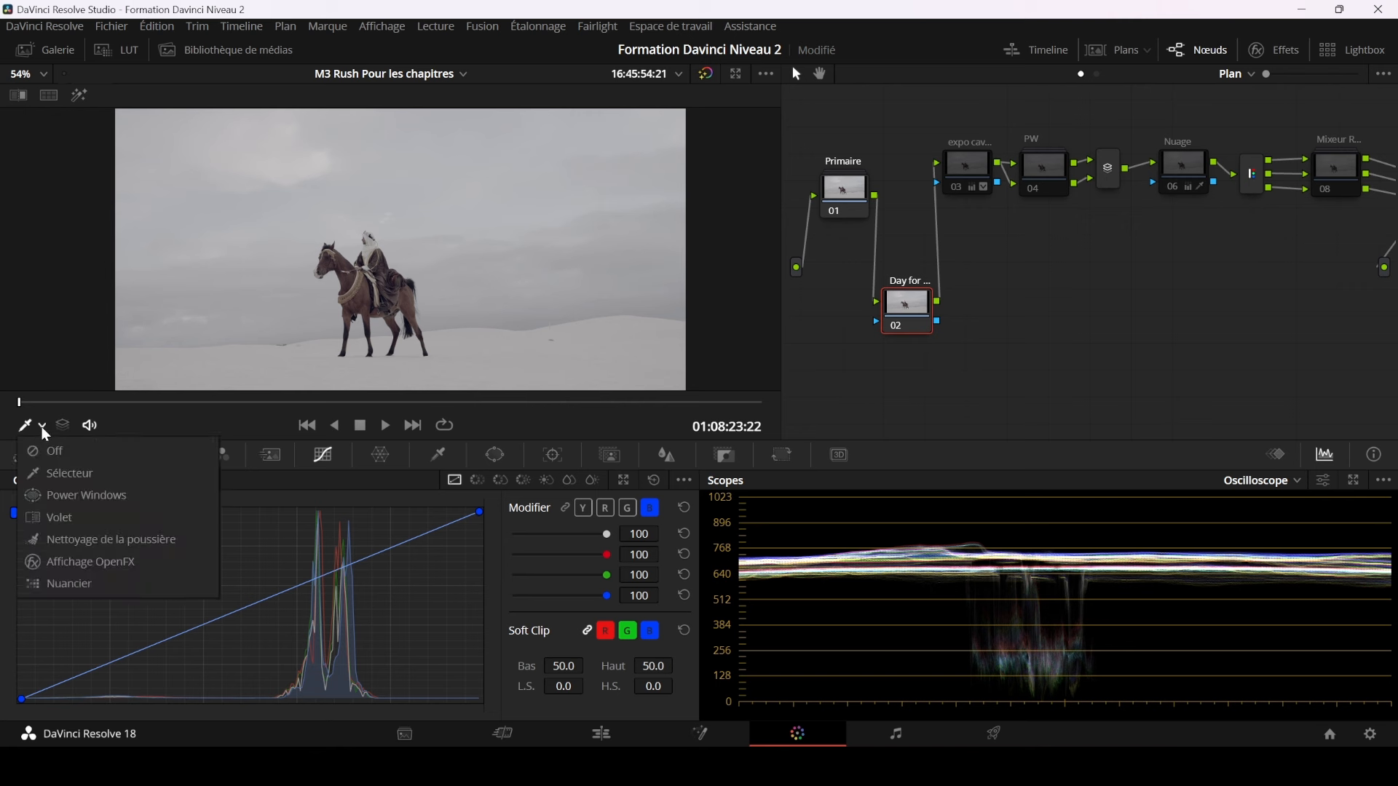
pyautogui.click(59, 449)
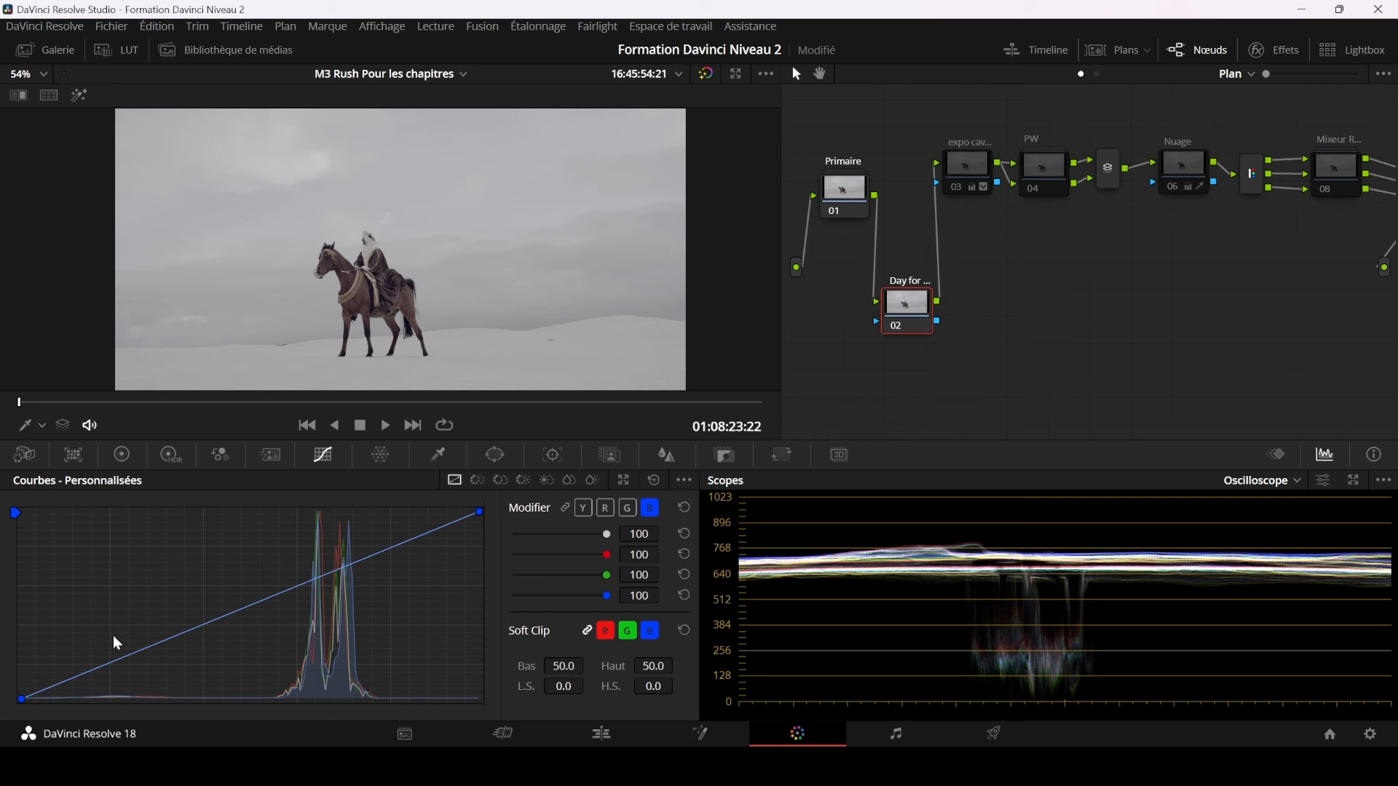
# Step: Shape the blue curve into an S with three points, lowering the shadows and raising the midtones and highlights
pyautogui.moveTo(101, 667); pyautogui.dragTo(120, 678)
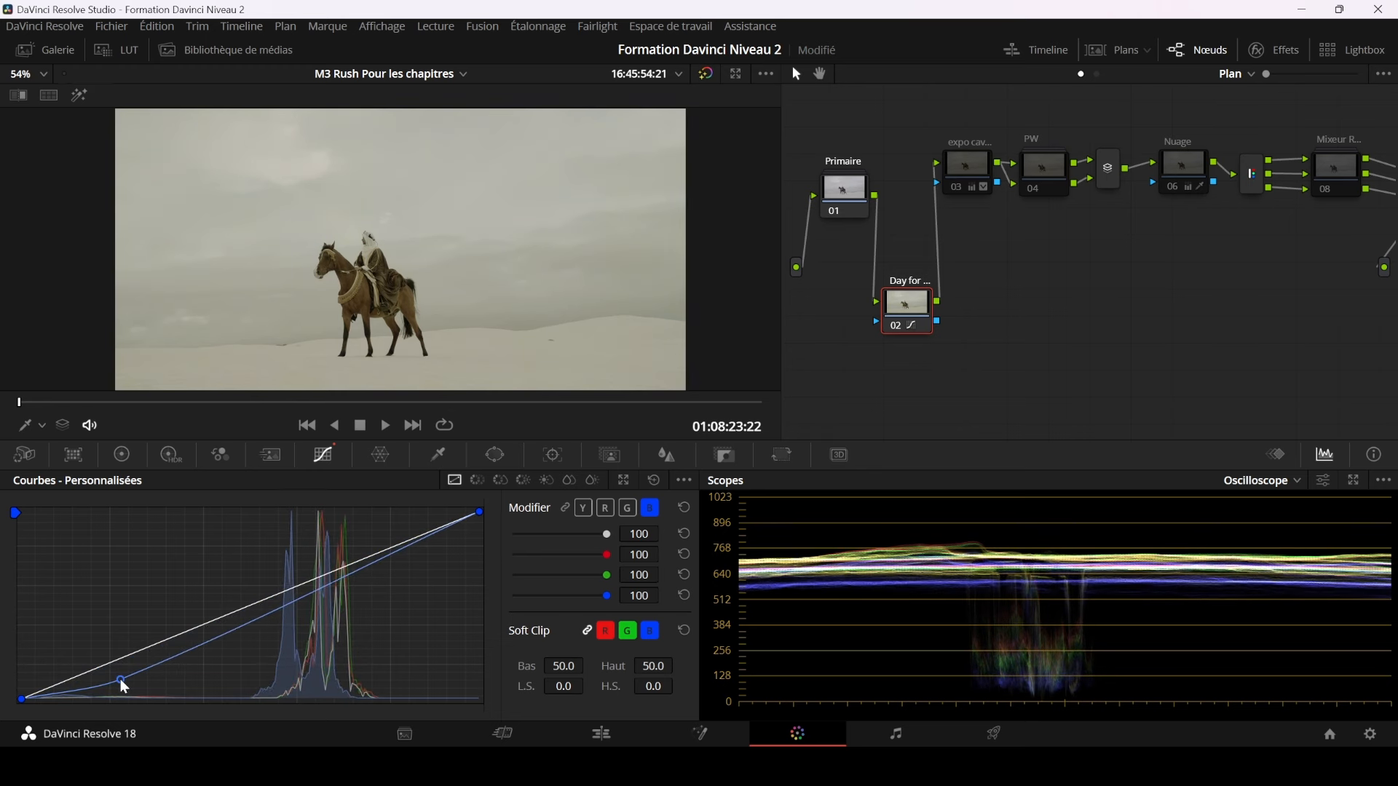
pyautogui.moveTo(271, 614); pyautogui.dragTo(266, 587)
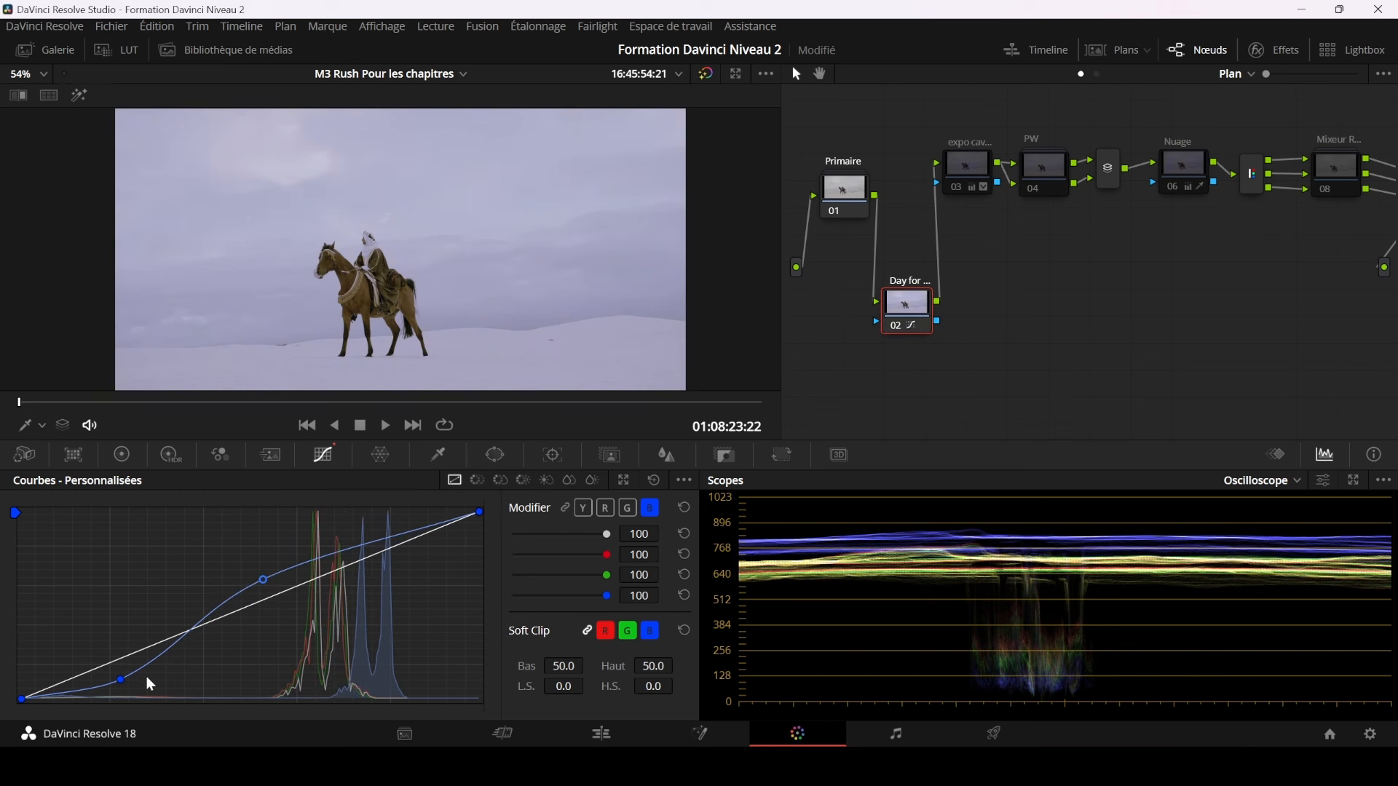
pyautogui.moveTo(121, 679); pyautogui.dragTo(125, 681)
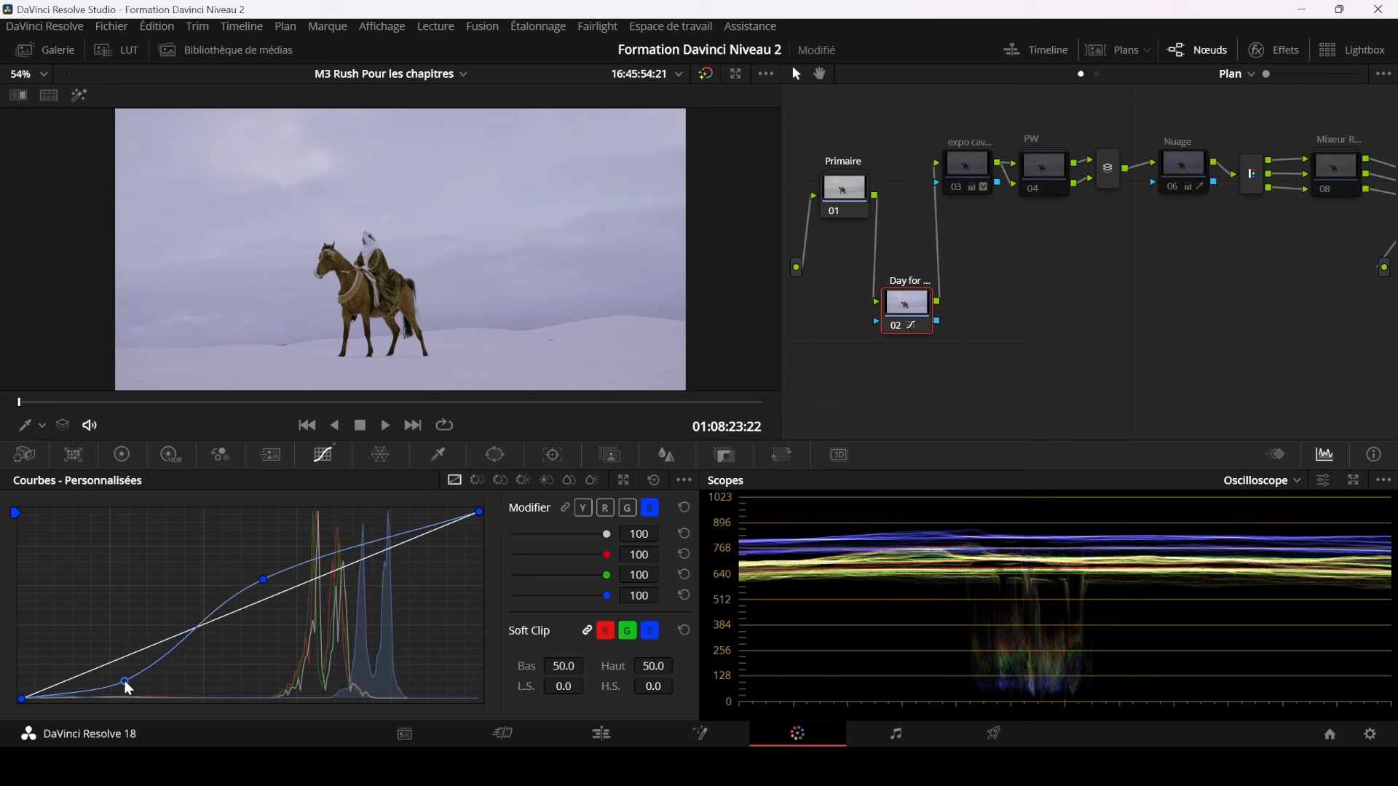
pyautogui.moveTo(263, 579); pyautogui.dragTo(247, 591)
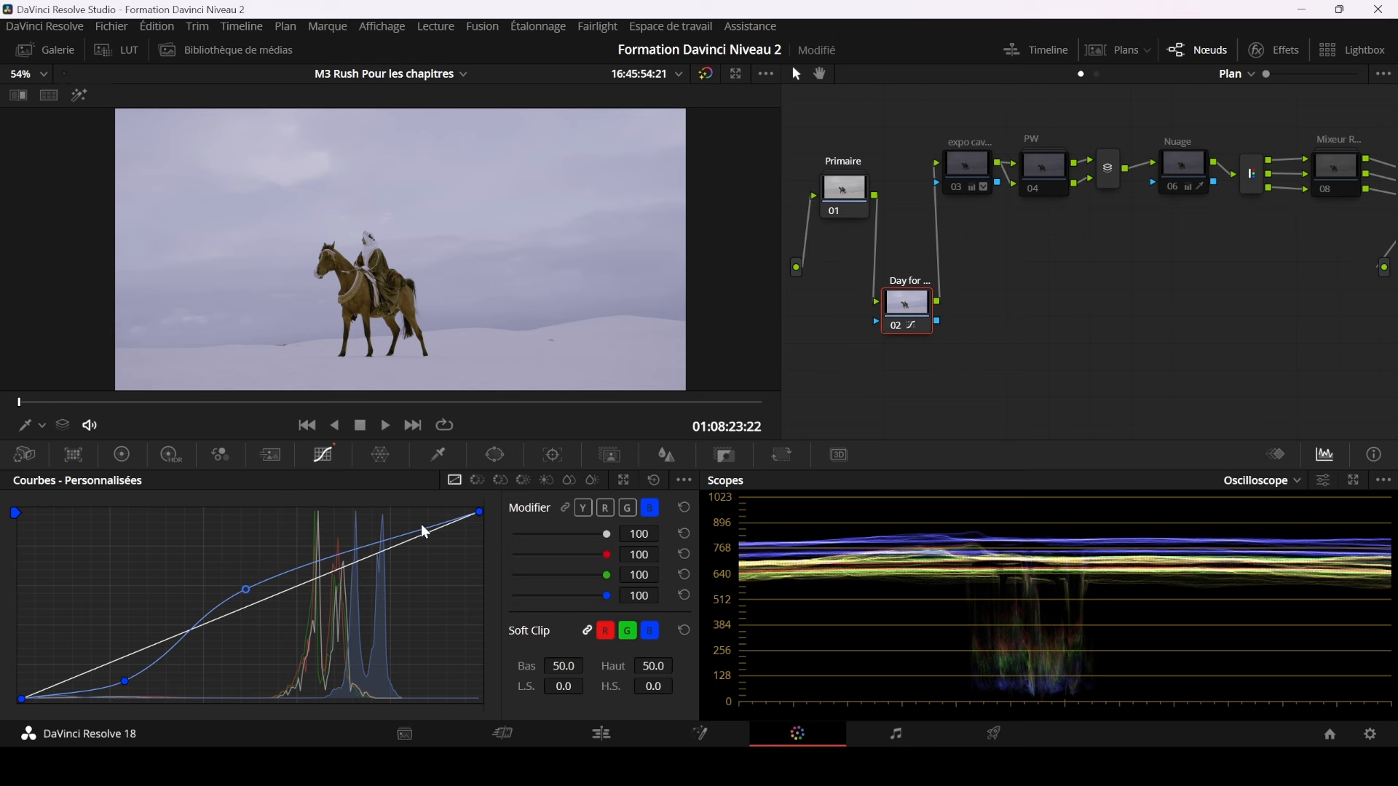
pyautogui.moveTo(421, 525)
pyautogui.mouseDown()
pyautogui.moveTo(399, 537)
pyautogui.moveTo(378, 519)
pyautogui.mouseUp()
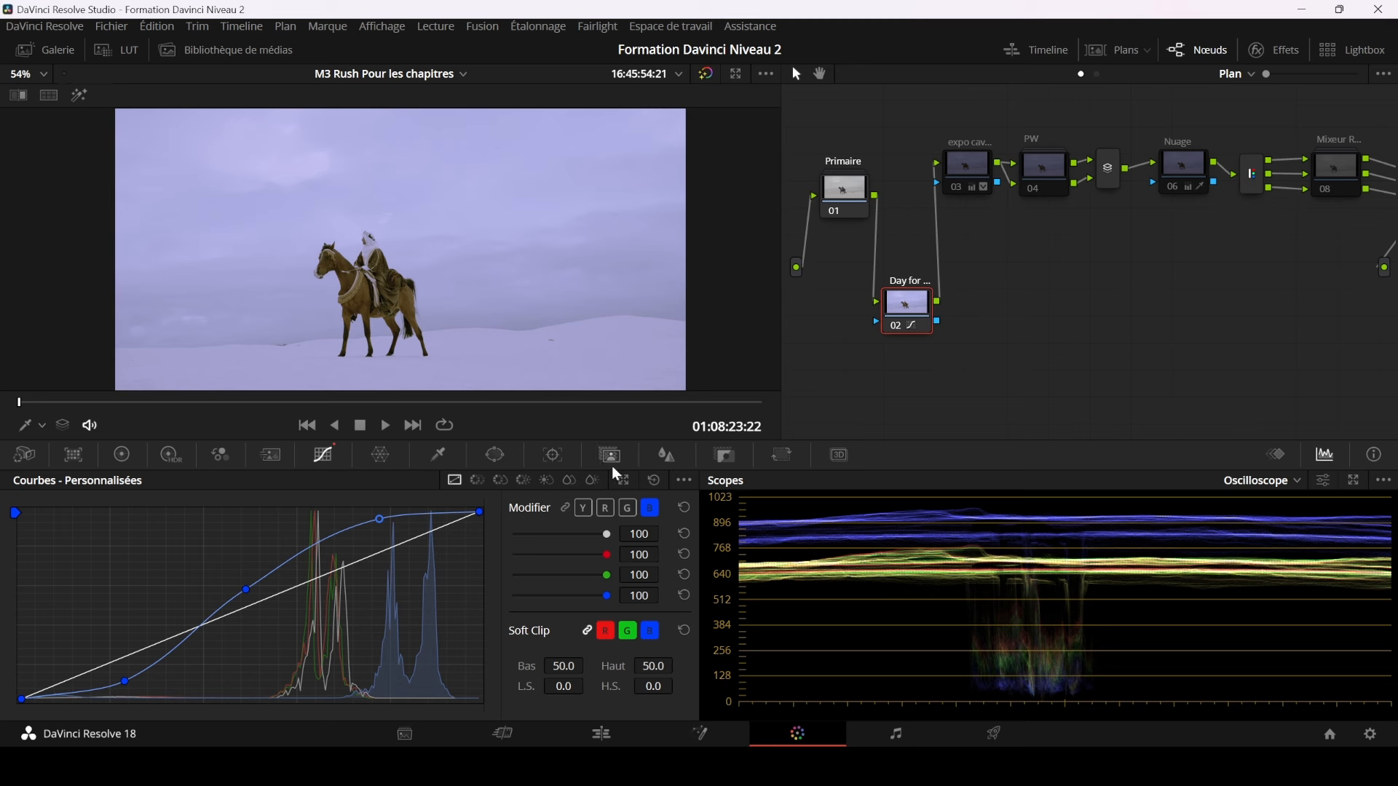
# Step: Isolate the green curve and lower its highlight endpoint to about half of the curve's height
pyautogui.click(629, 509)
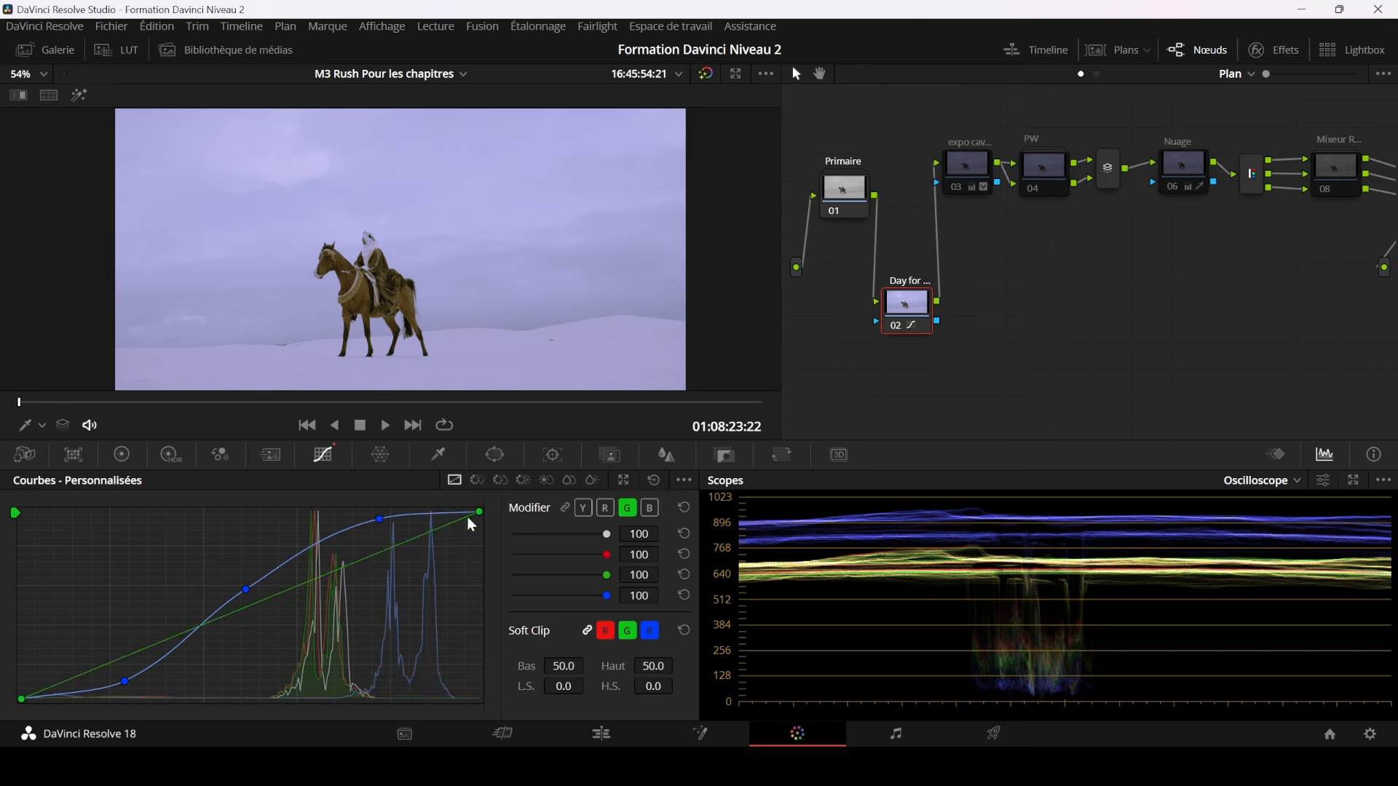
pyautogui.moveTo(478, 513); pyautogui.dragTo(496, 612)
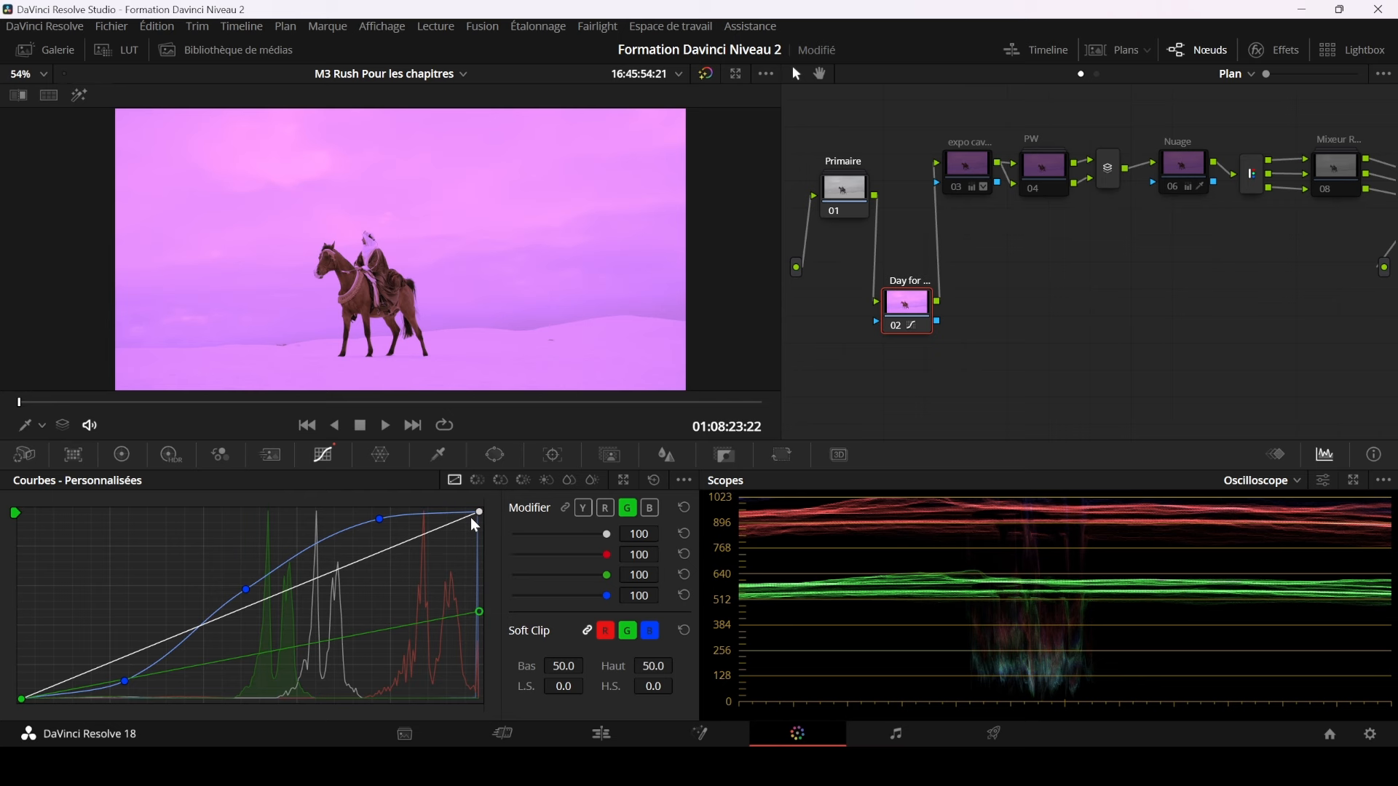
pyautogui.moveTo(480, 612); pyautogui.dragTo(483, 617)
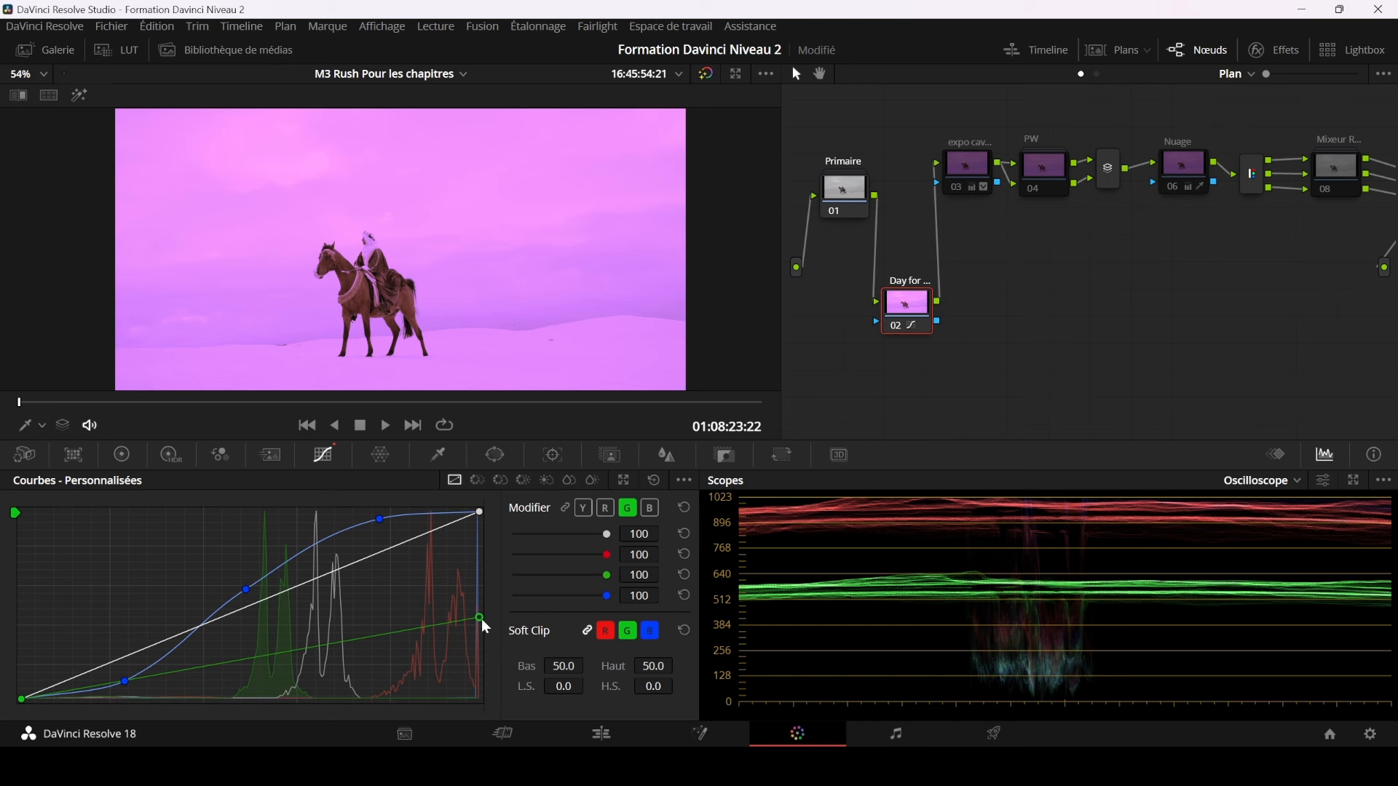
pyautogui.moveTo(480, 616); pyautogui.dragTo(479, 604)
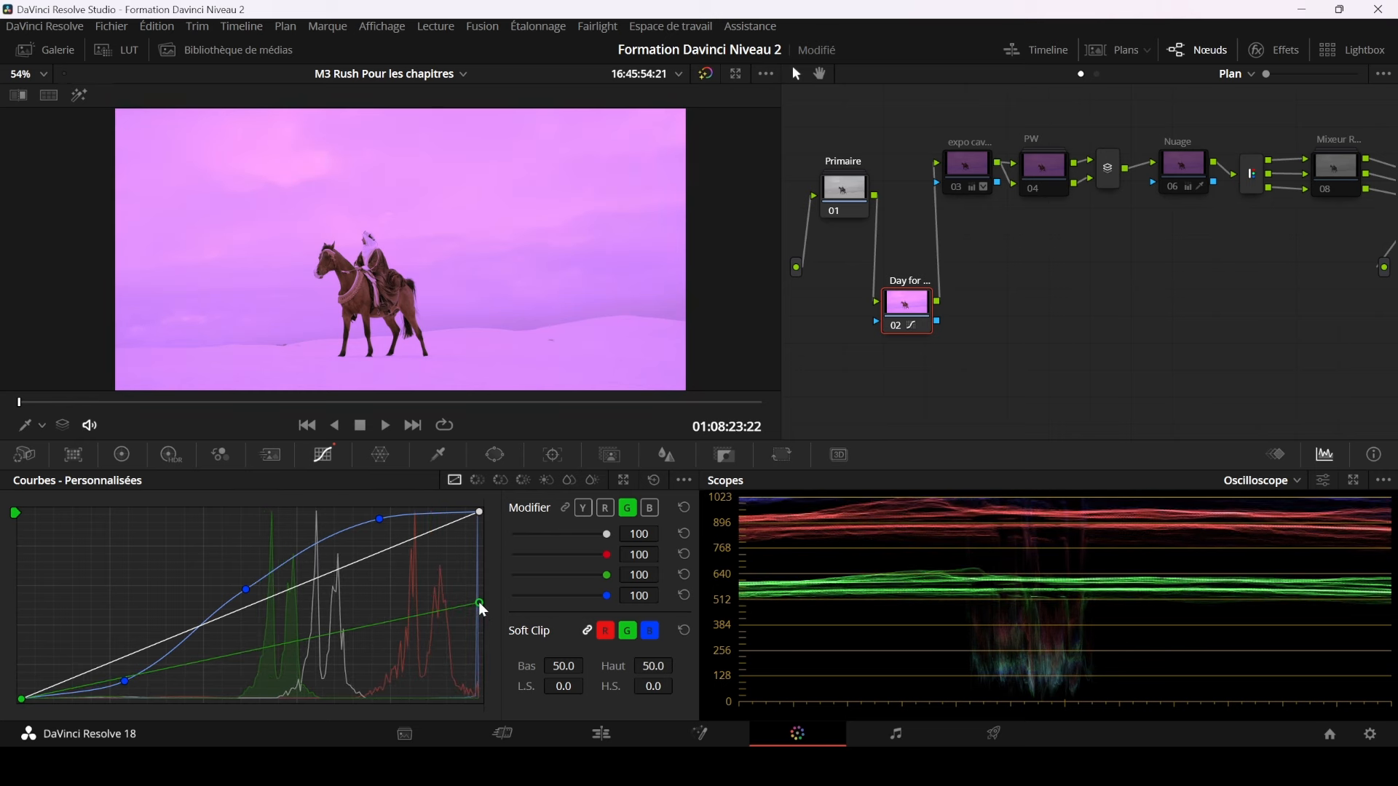
# Step: Lower the red curve's highlight endpoint to about one fifth of full height and check the blue look in the enlarged viewer
pyautogui.click(605, 508)
pyautogui.moveTo(480, 513); pyautogui.dragTo(479, 665)
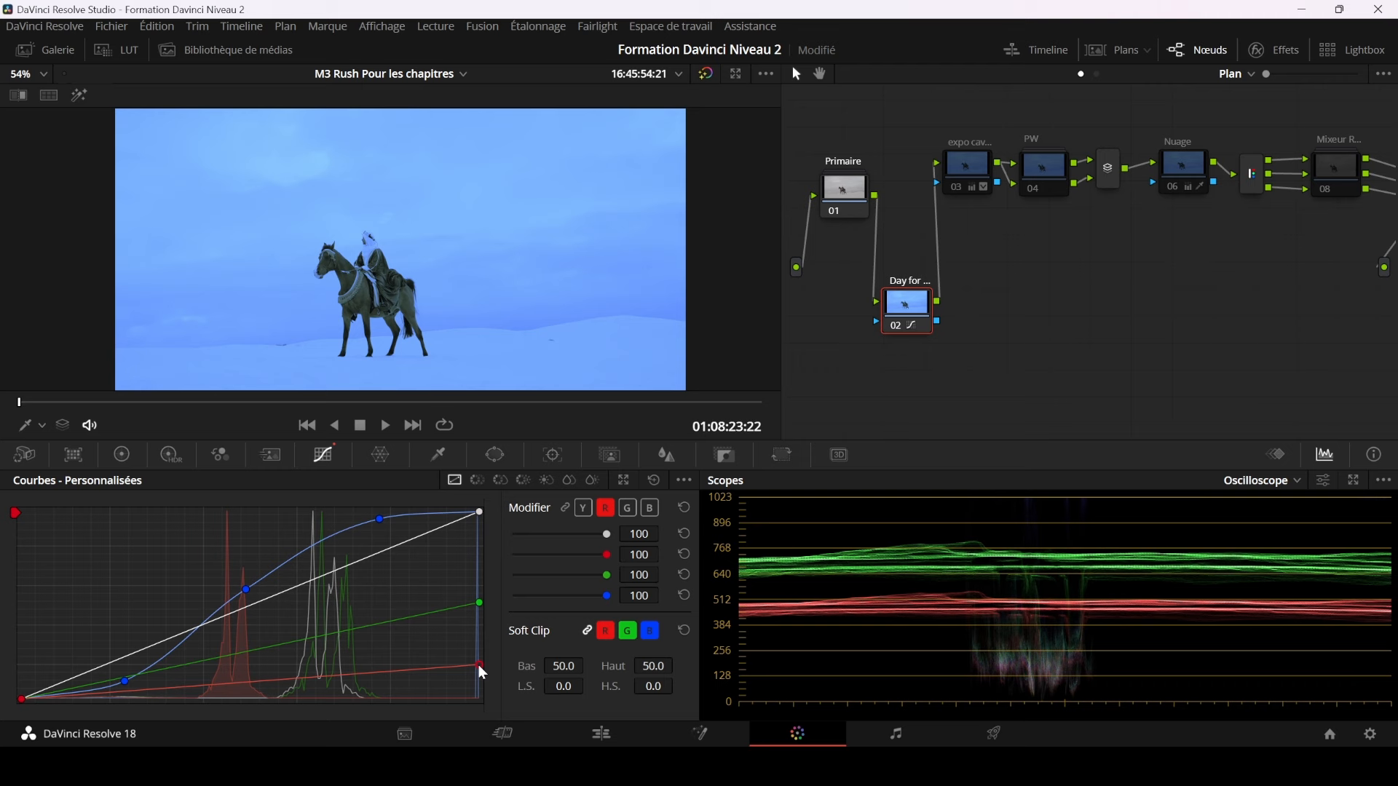
pyautogui.moveTo(478, 666)
pyautogui.mouseDown()
pyautogui.moveTo(476, 639)
pyautogui.moveTo(476, 666)
pyautogui.mouseUp()
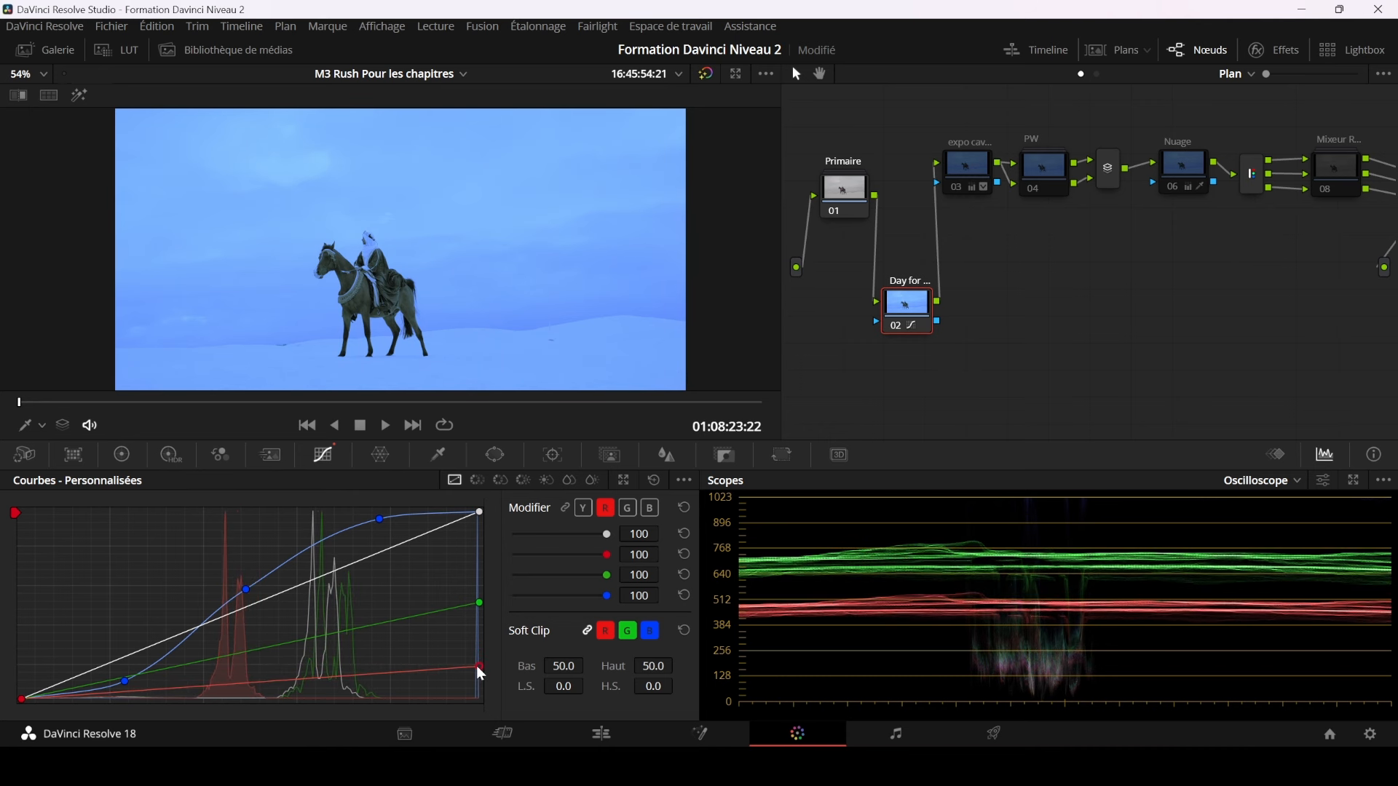
pyautogui.scroll(3, 535, 249)
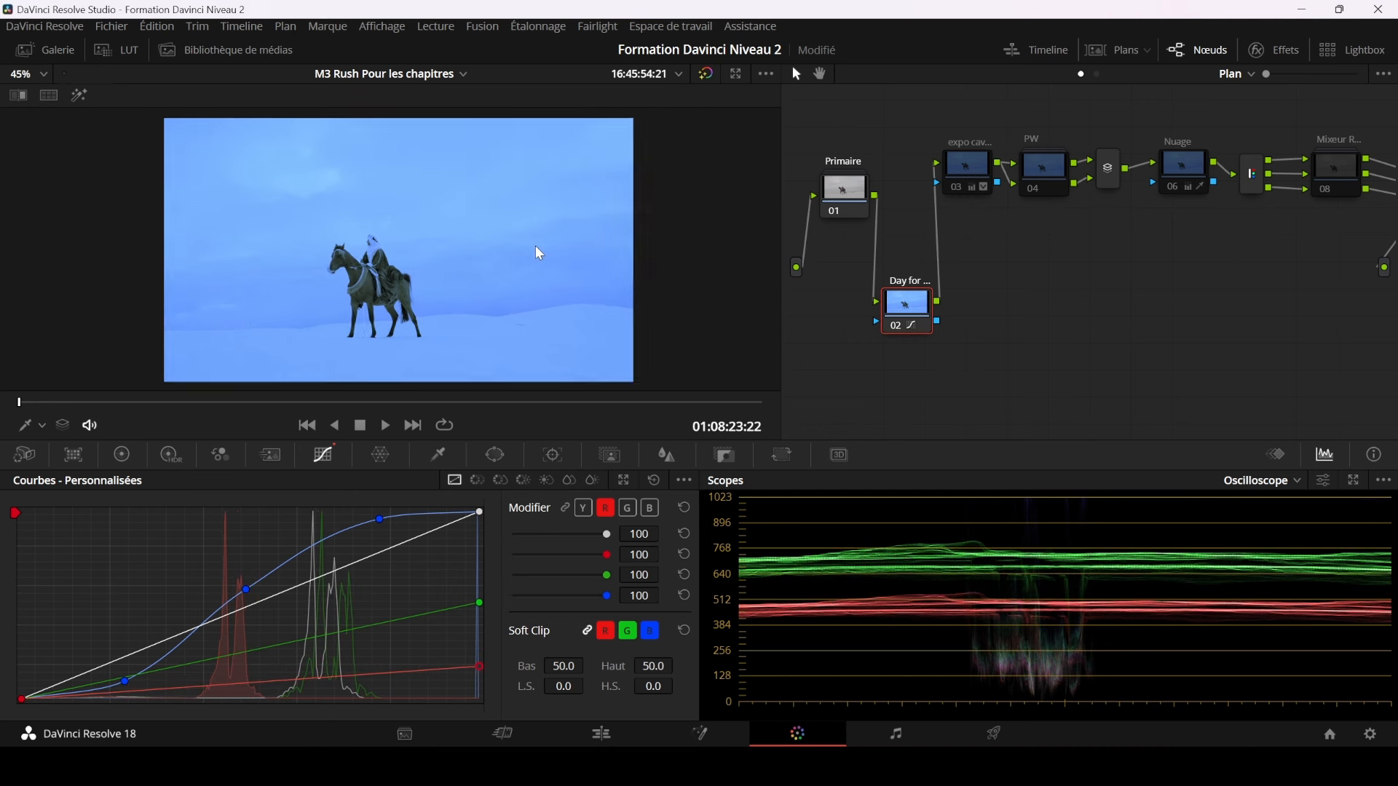
pyautogui.hotkey('alt', 'f')
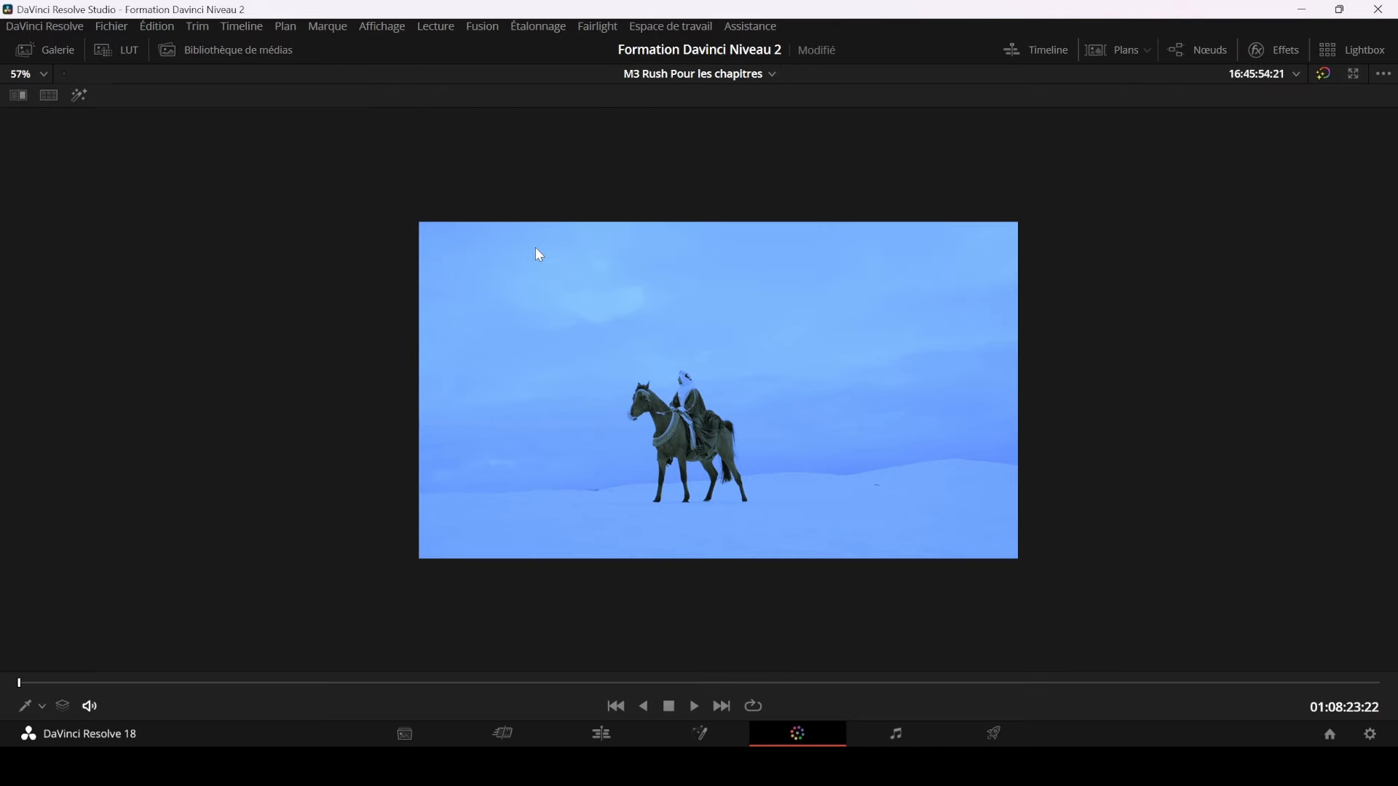
pyautogui.scroll(5, 517, 290)
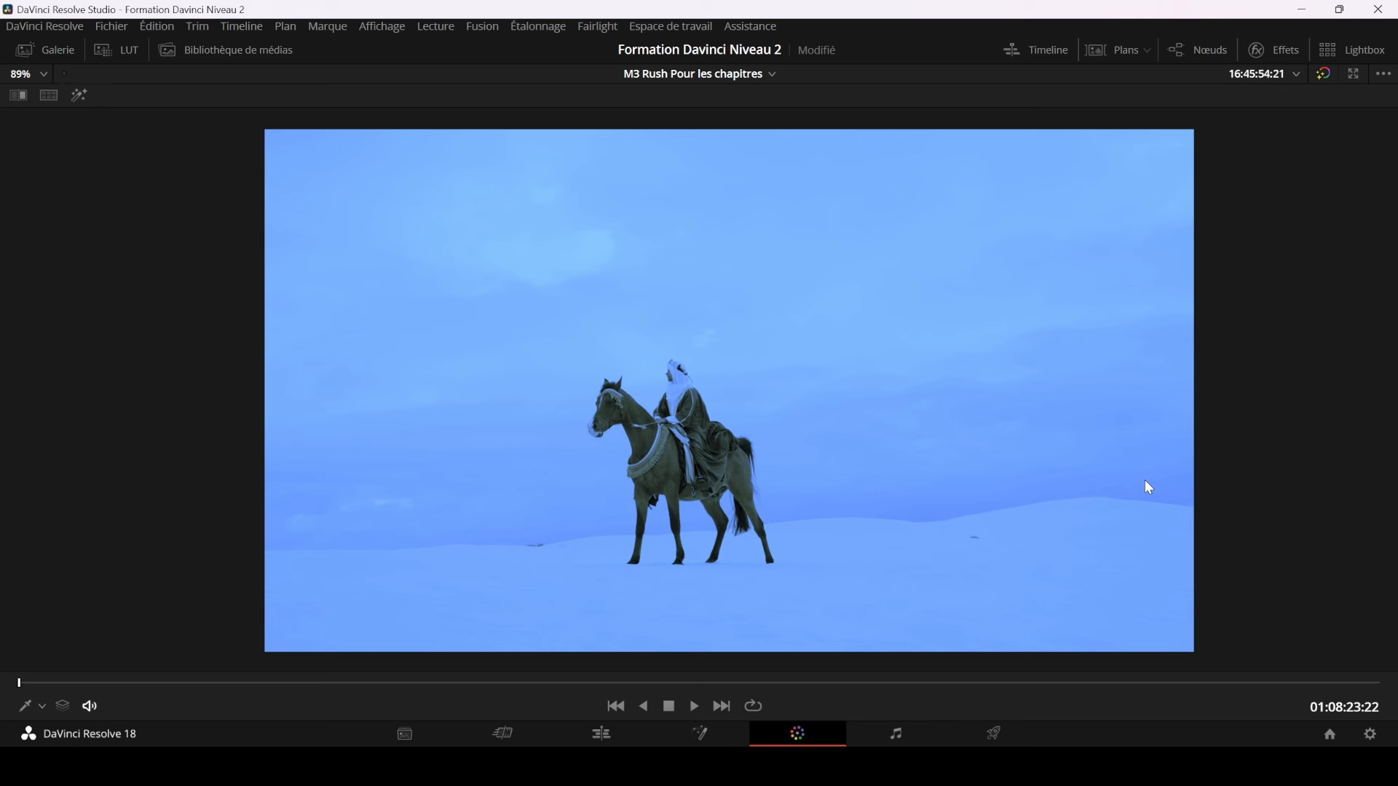
pyautogui.scroll(2, 902, 474)
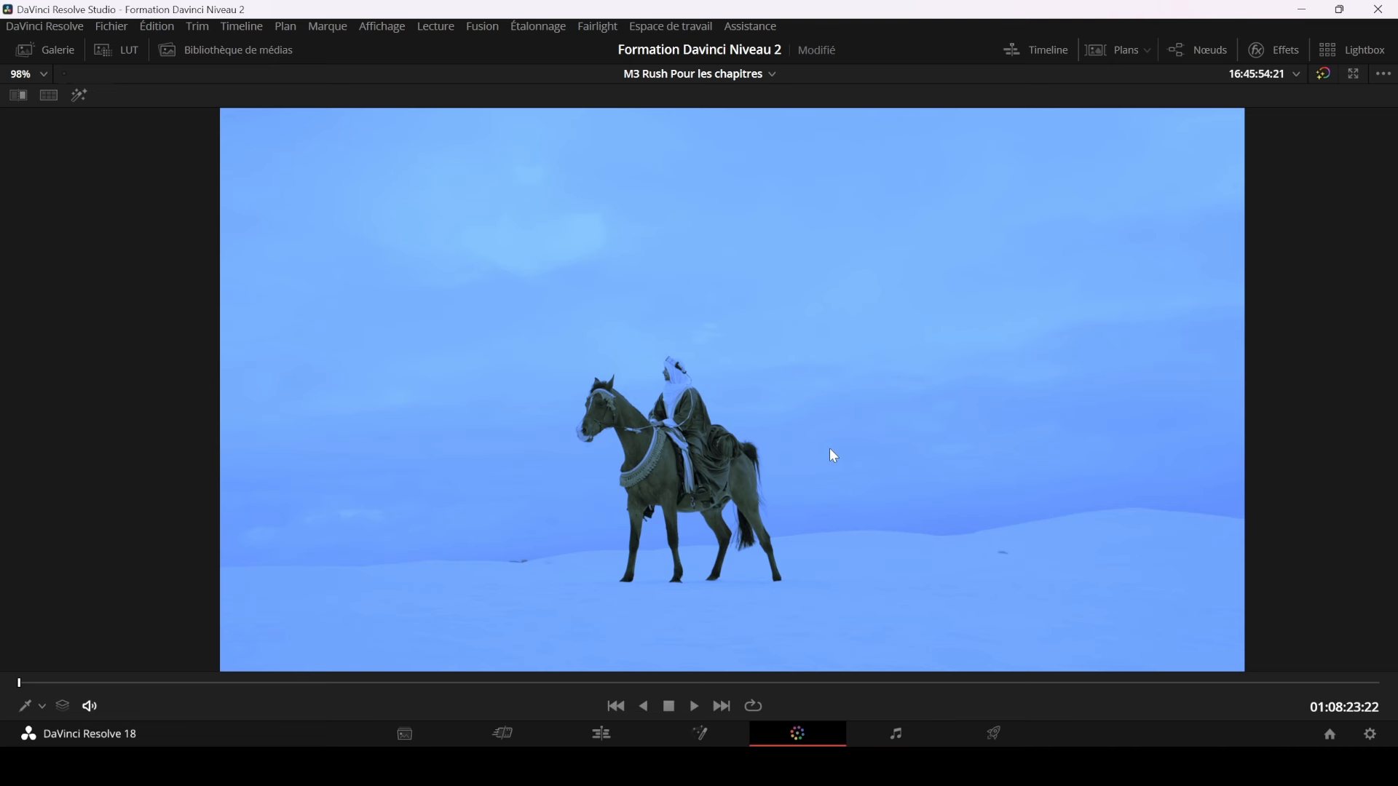
pyautogui.hotkey('alt', 'f')
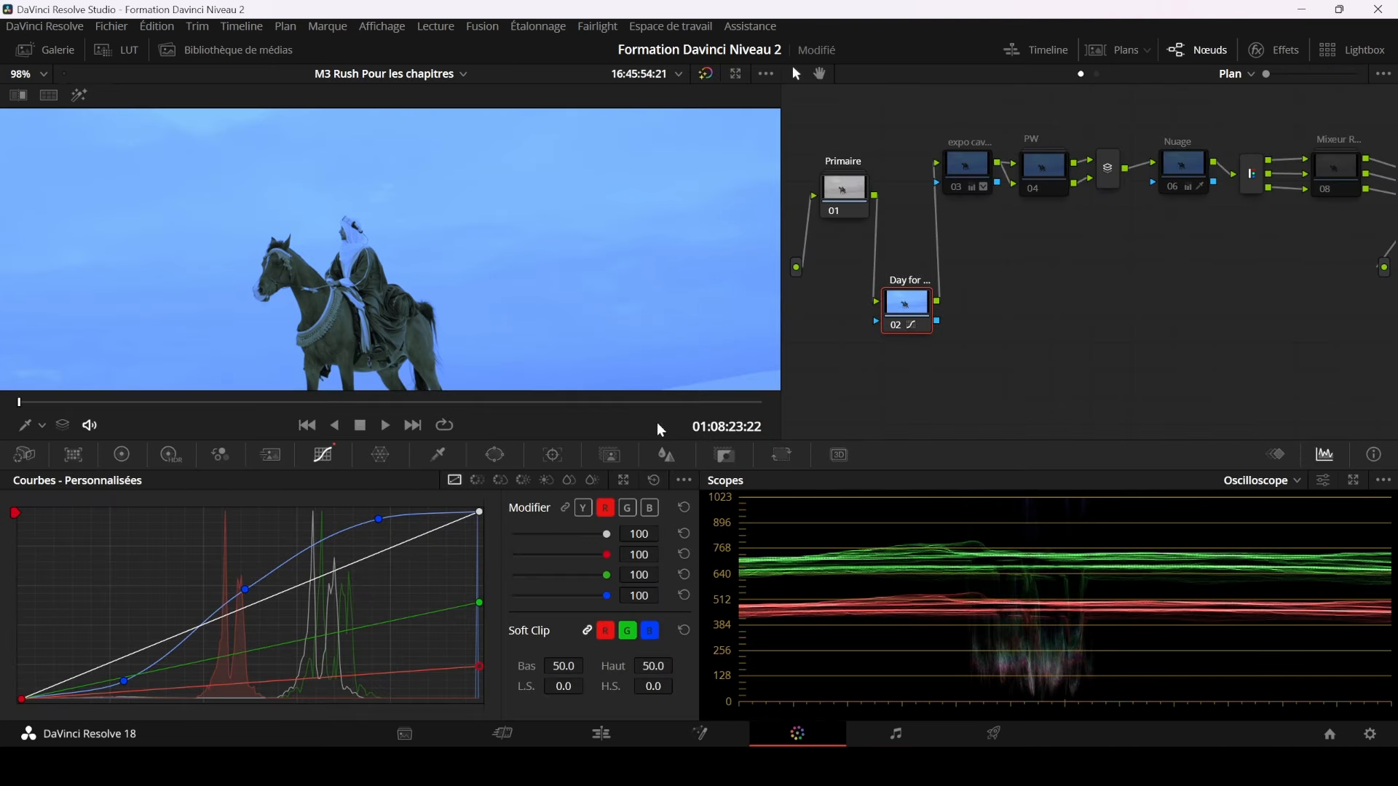
# Step: Isolate the luminance curve, lower its highlight endpoint to about one eighth of full height and check the darkened image in the enlarged viewer
pyautogui.scroll(-4, 578, 310)
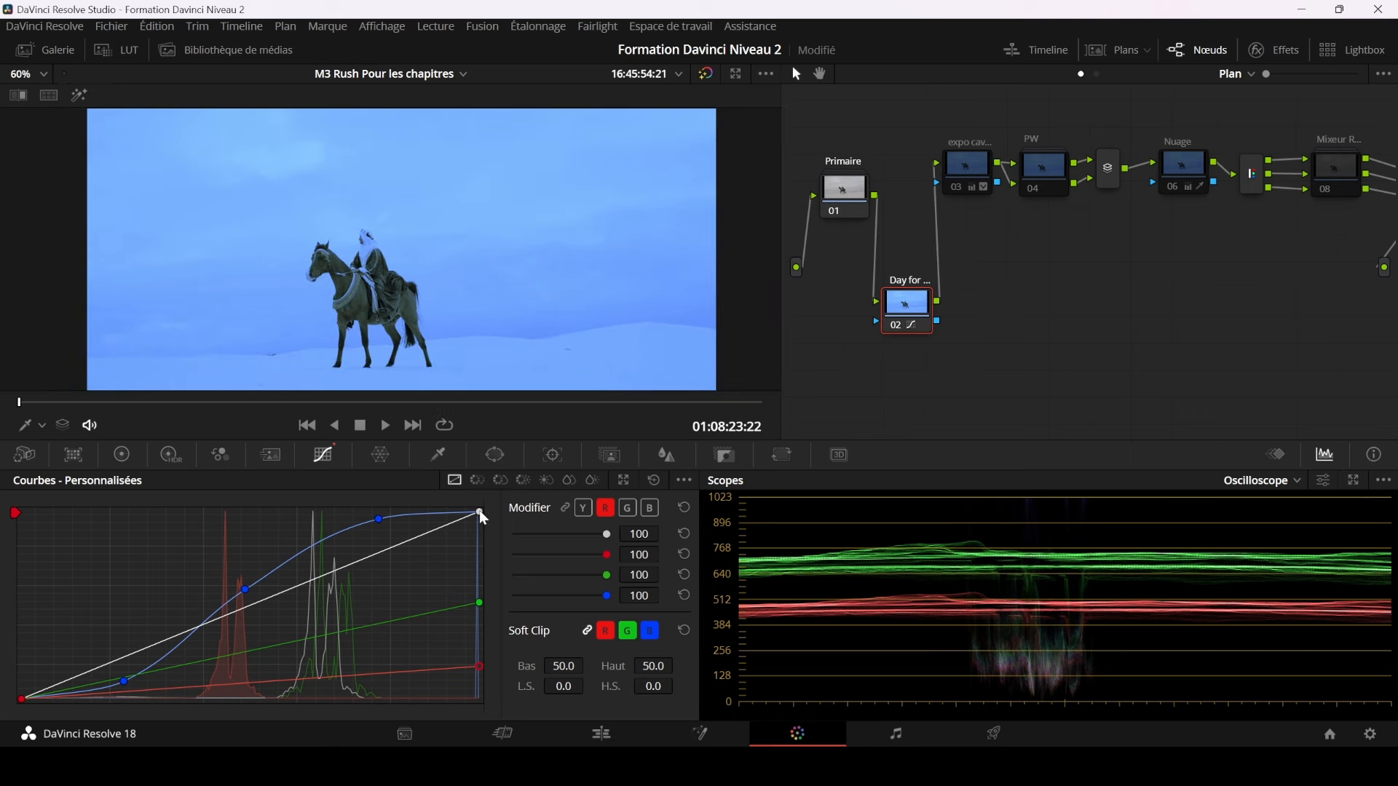
pyautogui.click(583, 508)
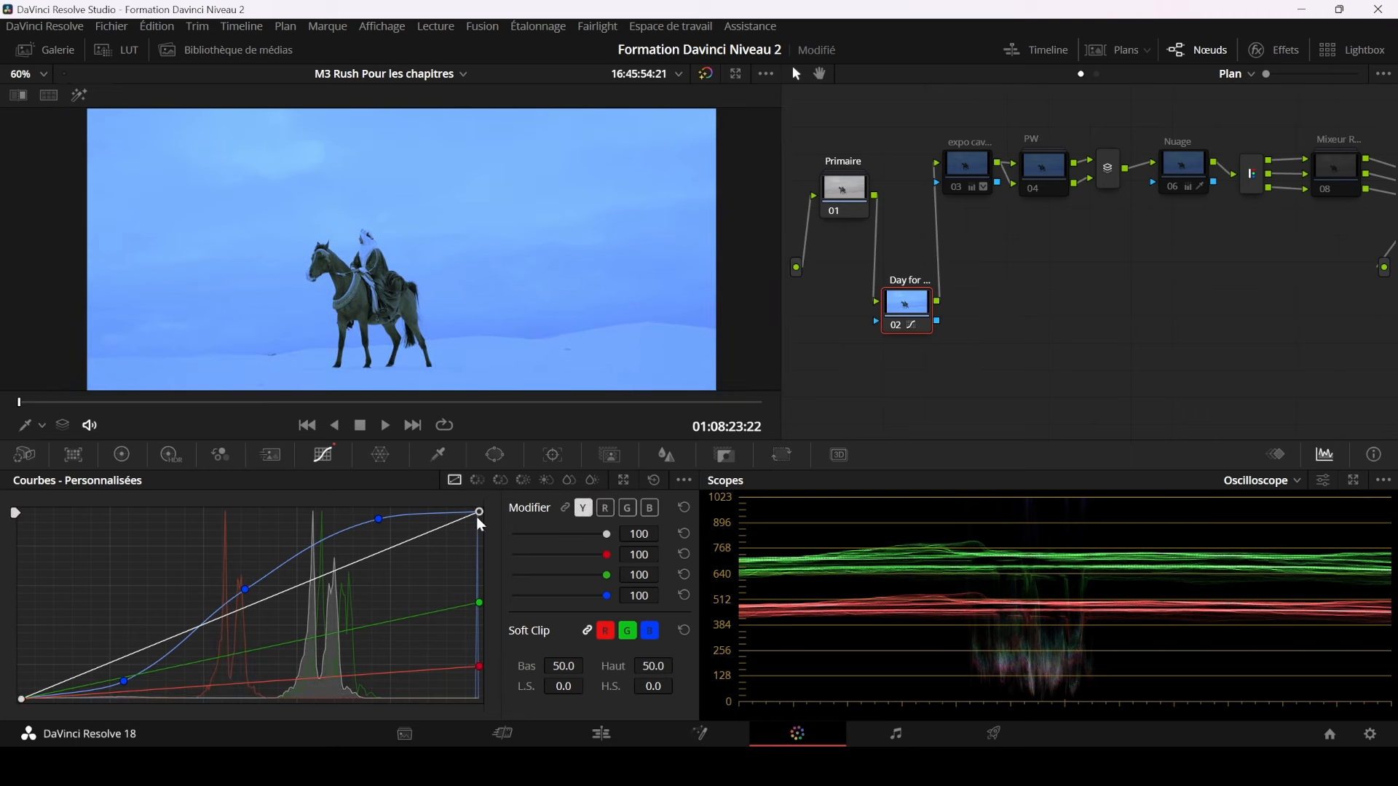
pyautogui.moveTo(478, 515); pyautogui.dragTo(489, 581)
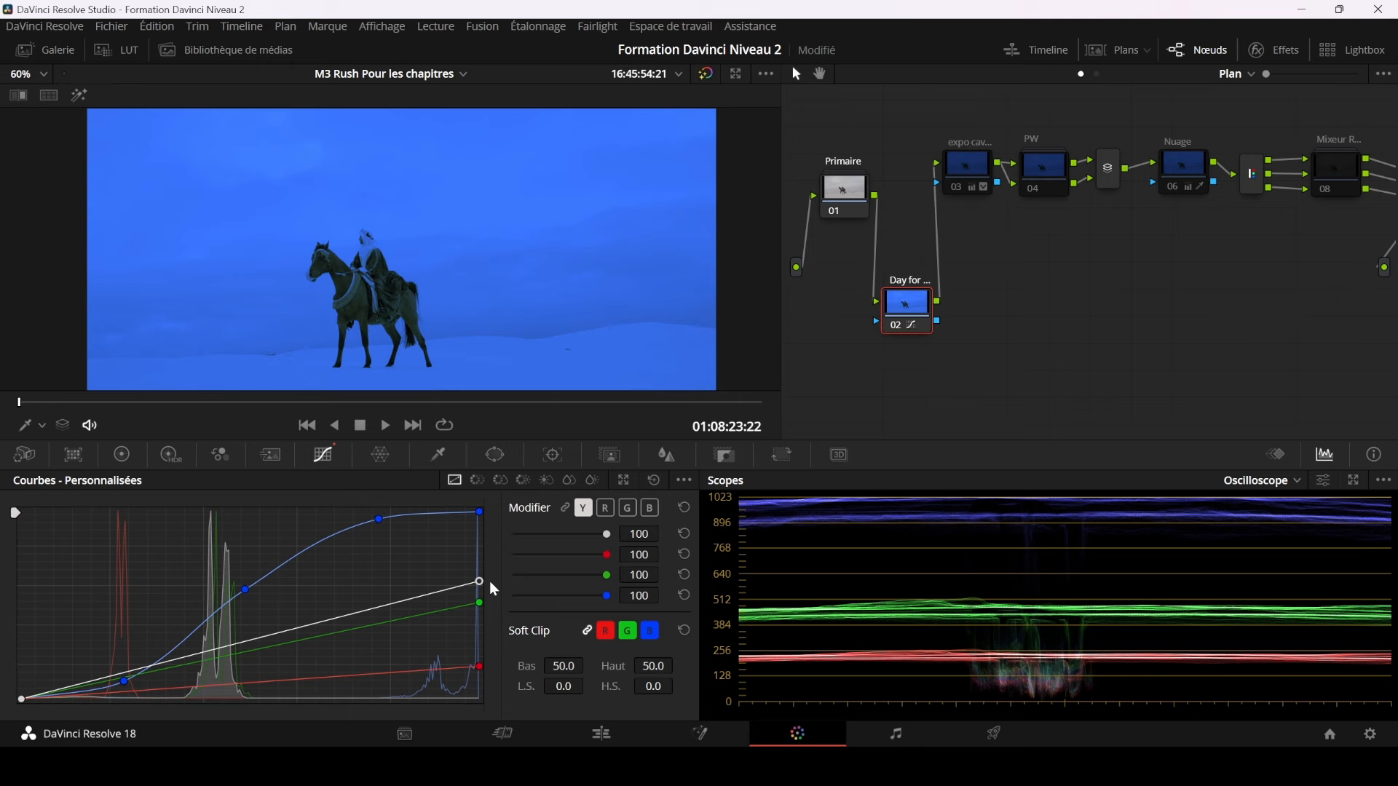
pyautogui.moveTo(489, 581); pyautogui.dragTo(500, 676)
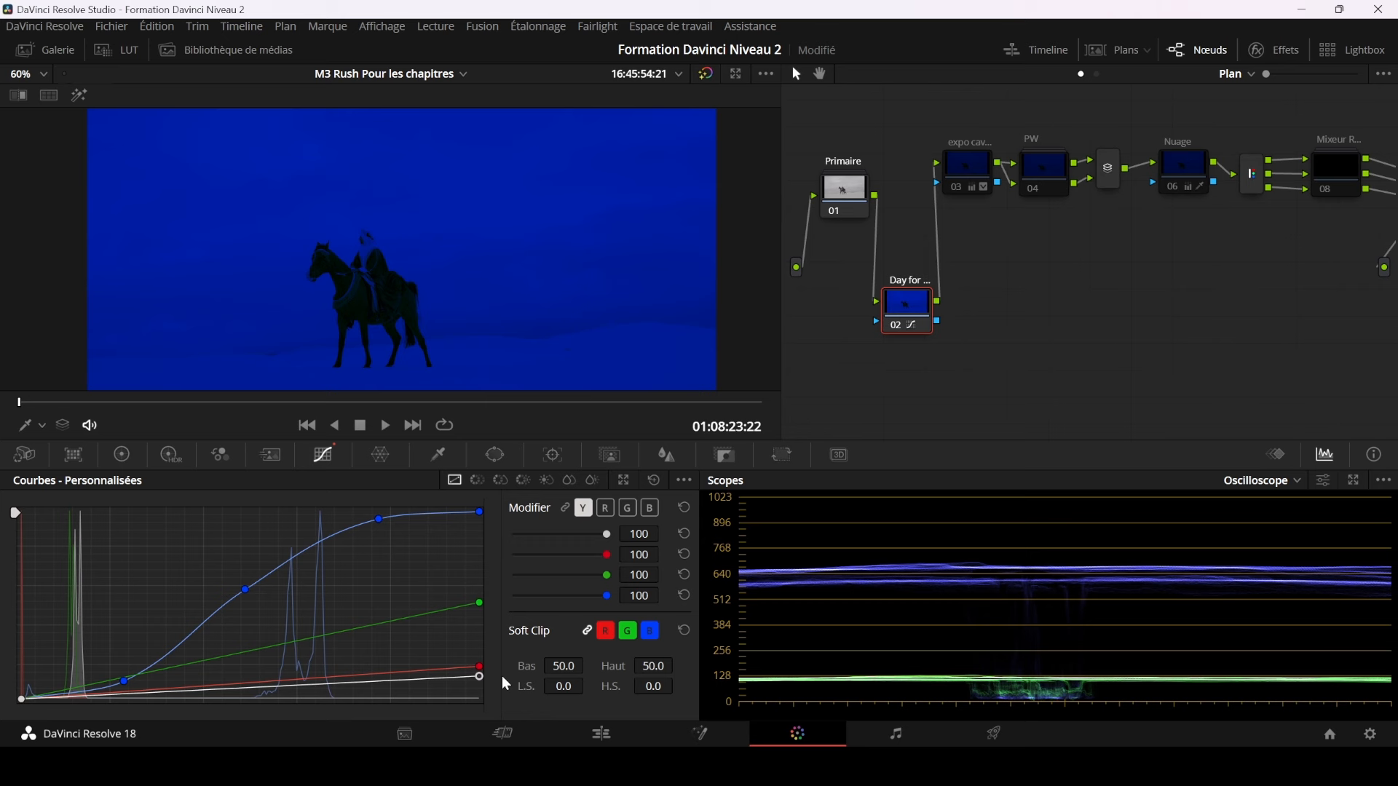
pyautogui.hotkey('alt', 'f')
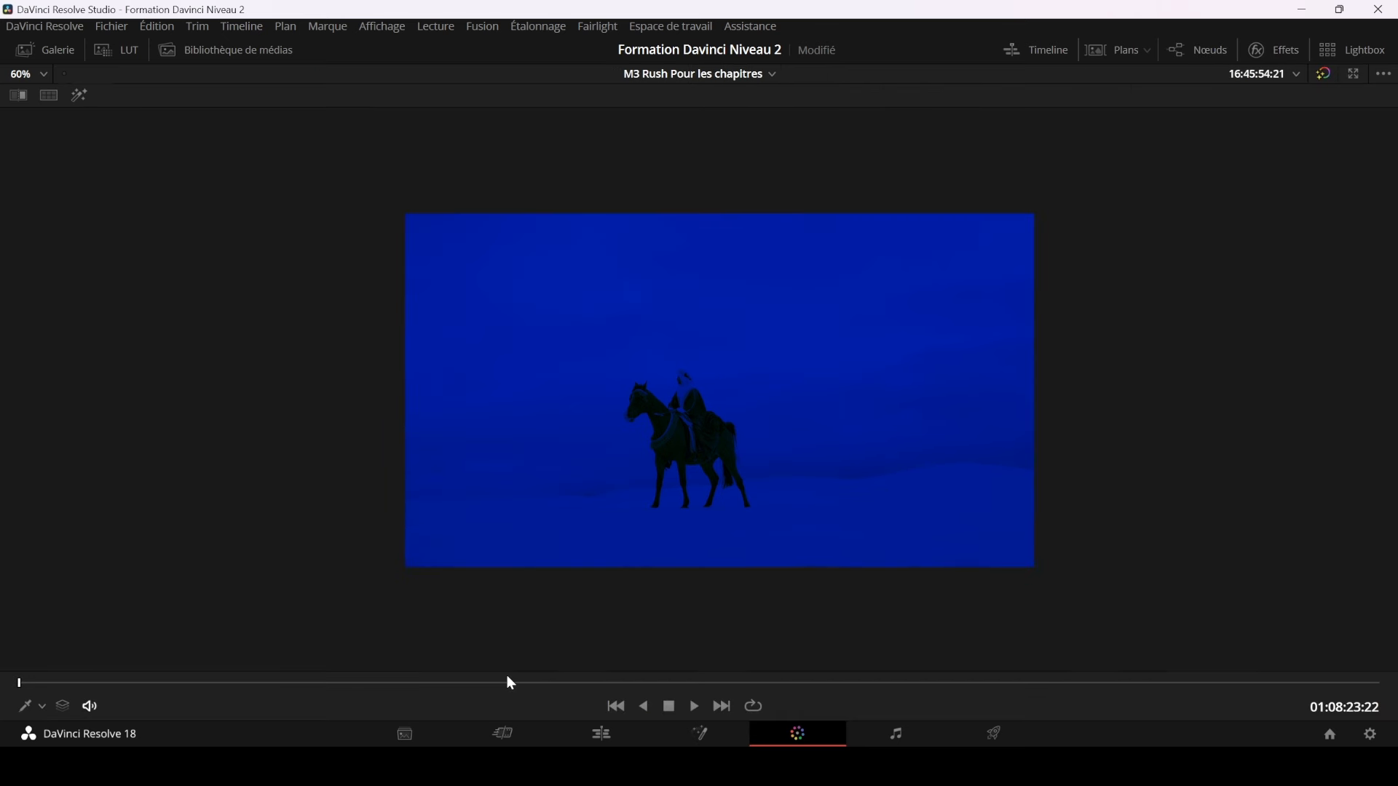
pyautogui.scroll(1, 677, 515)
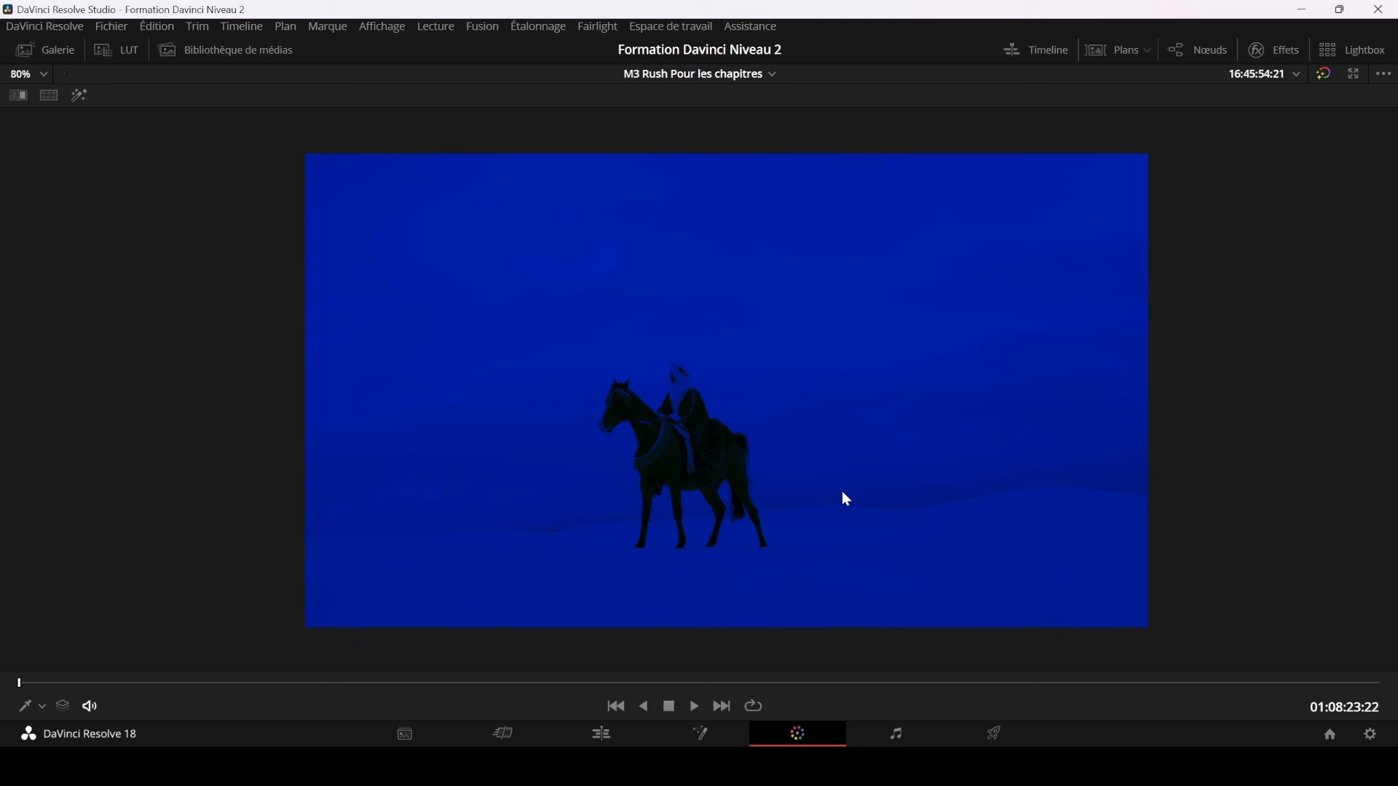
pyautogui.hotkey('alt', 'f')
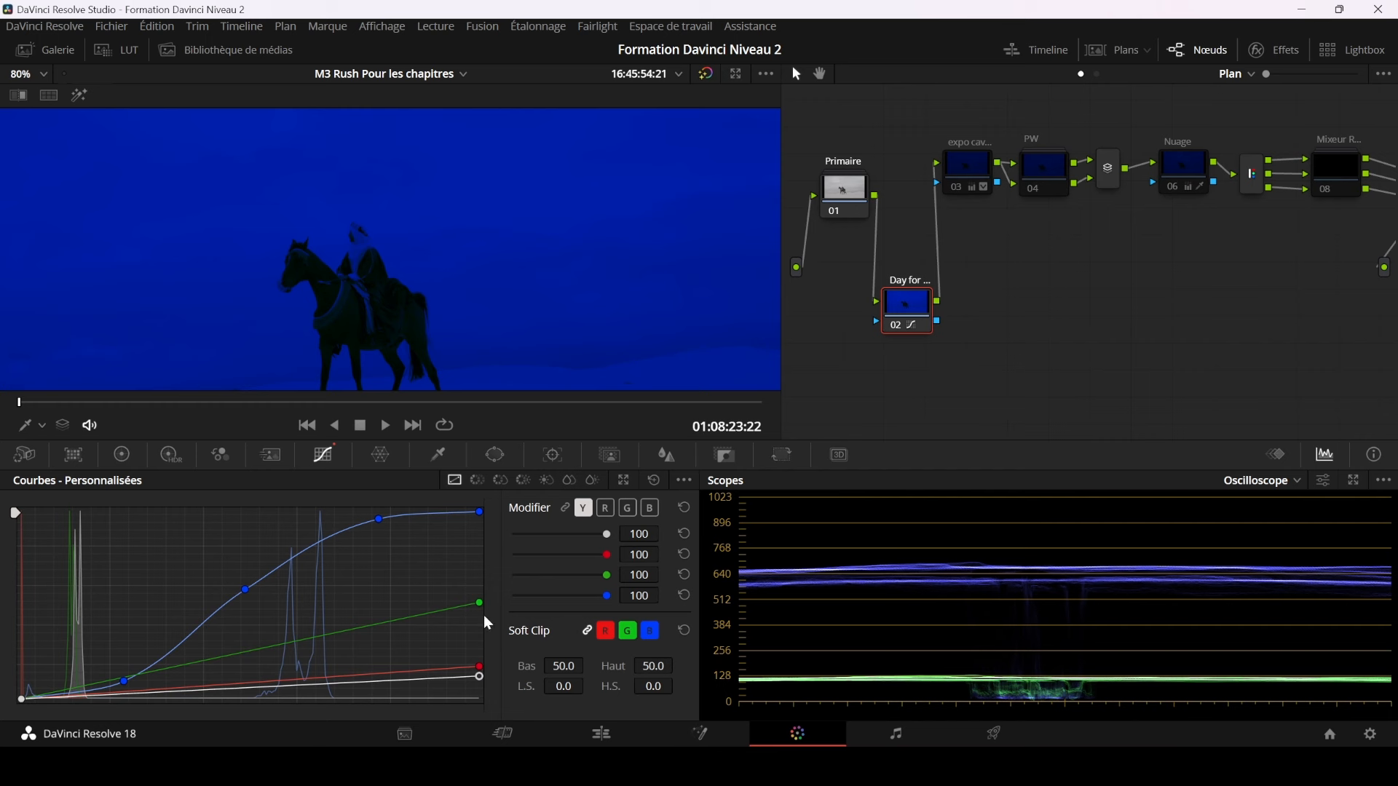
# Step: Raise the green curve's highlight endpoint to about two thirds and the red curve's to about one third of full height, checking the enlarged image
pyautogui.moveTo(478, 601); pyautogui.dragTo(476, 588)
pyautogui.scroll(-1, 594, 312)
pyautogui.scroll(-2, 594, 312)
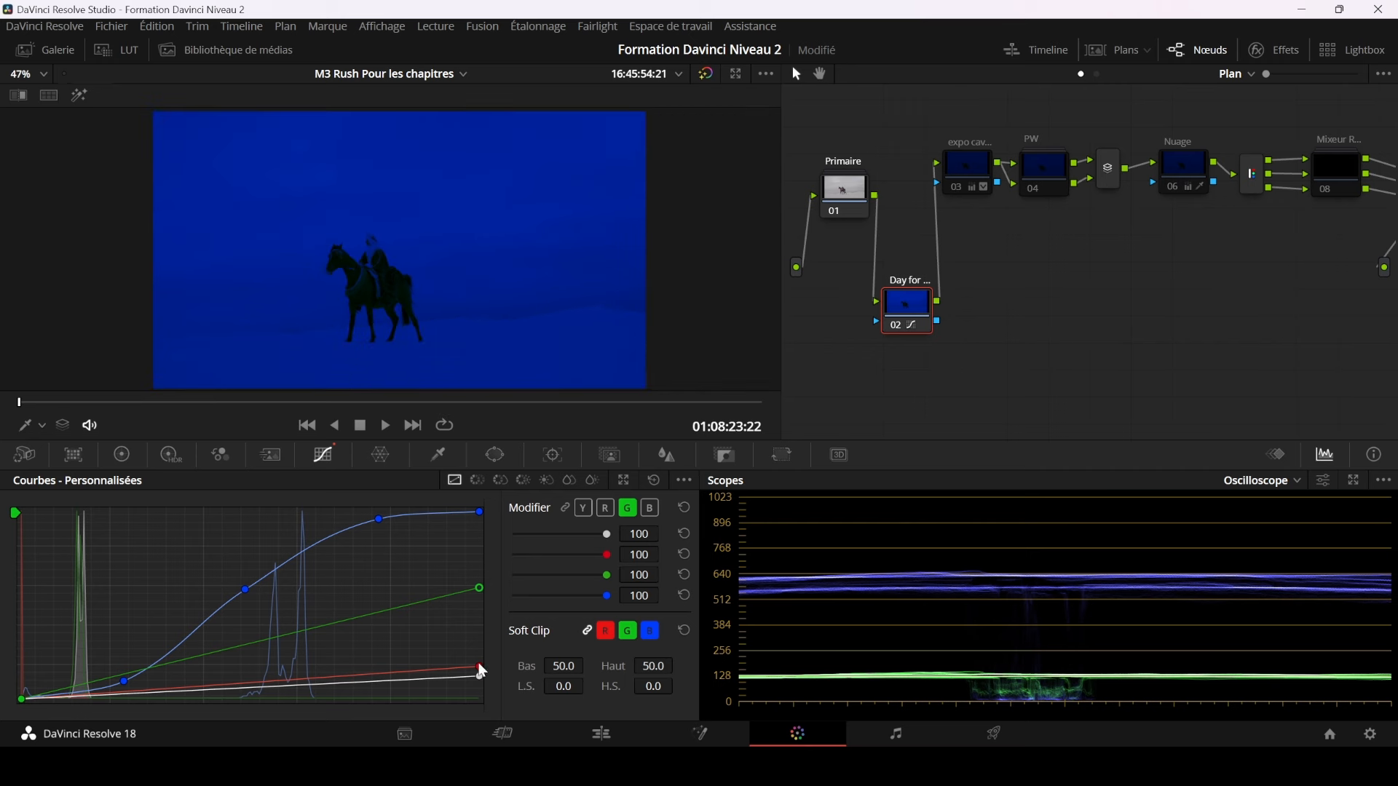
pyautogui.moveTo(479, 587); pyautogui.dragTo(478, 576)
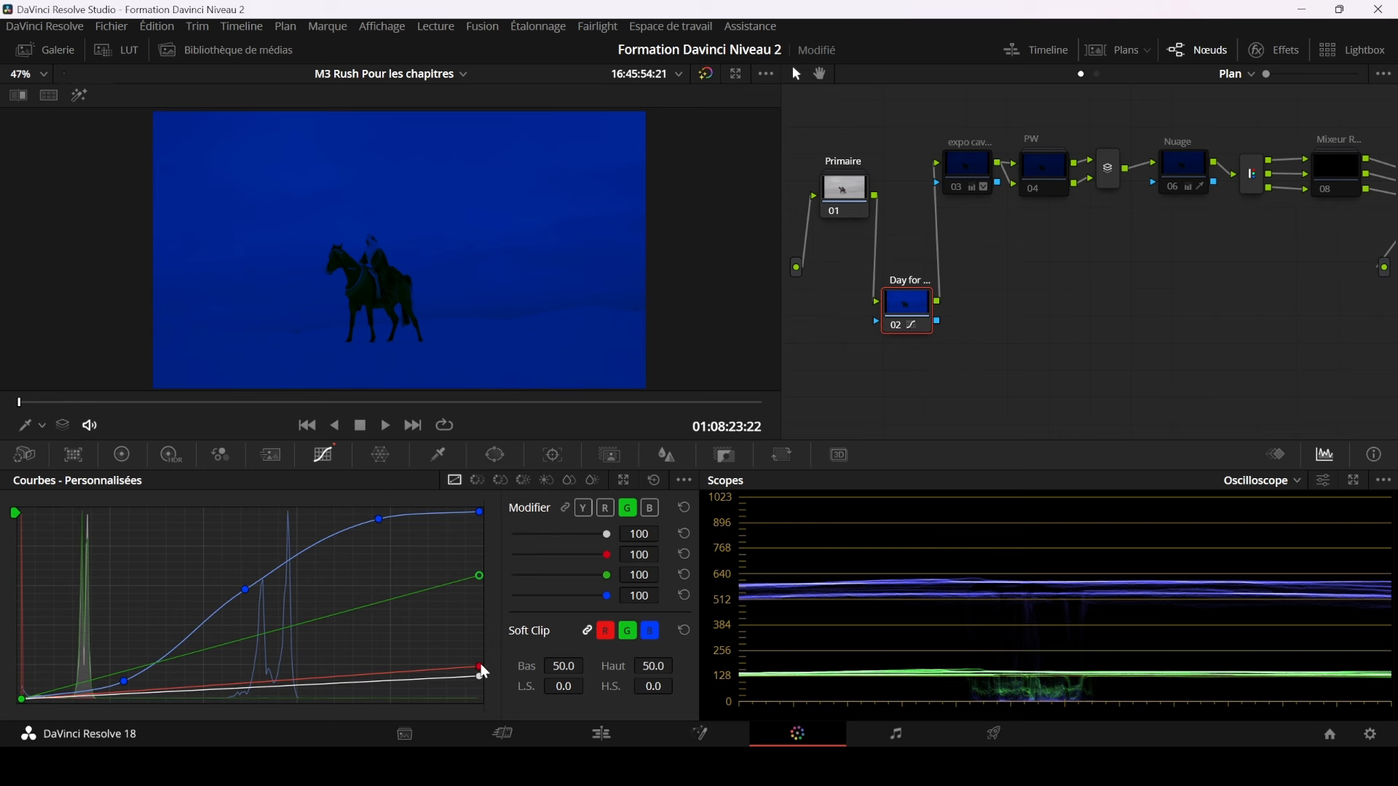
pyautogui.moveTo(480, 667)
pyautogui.mouseDown()
pyautogui.moveTo(481, 634)
pyautogui.moveTo(484, 645)
pyautogui.mouseUp()
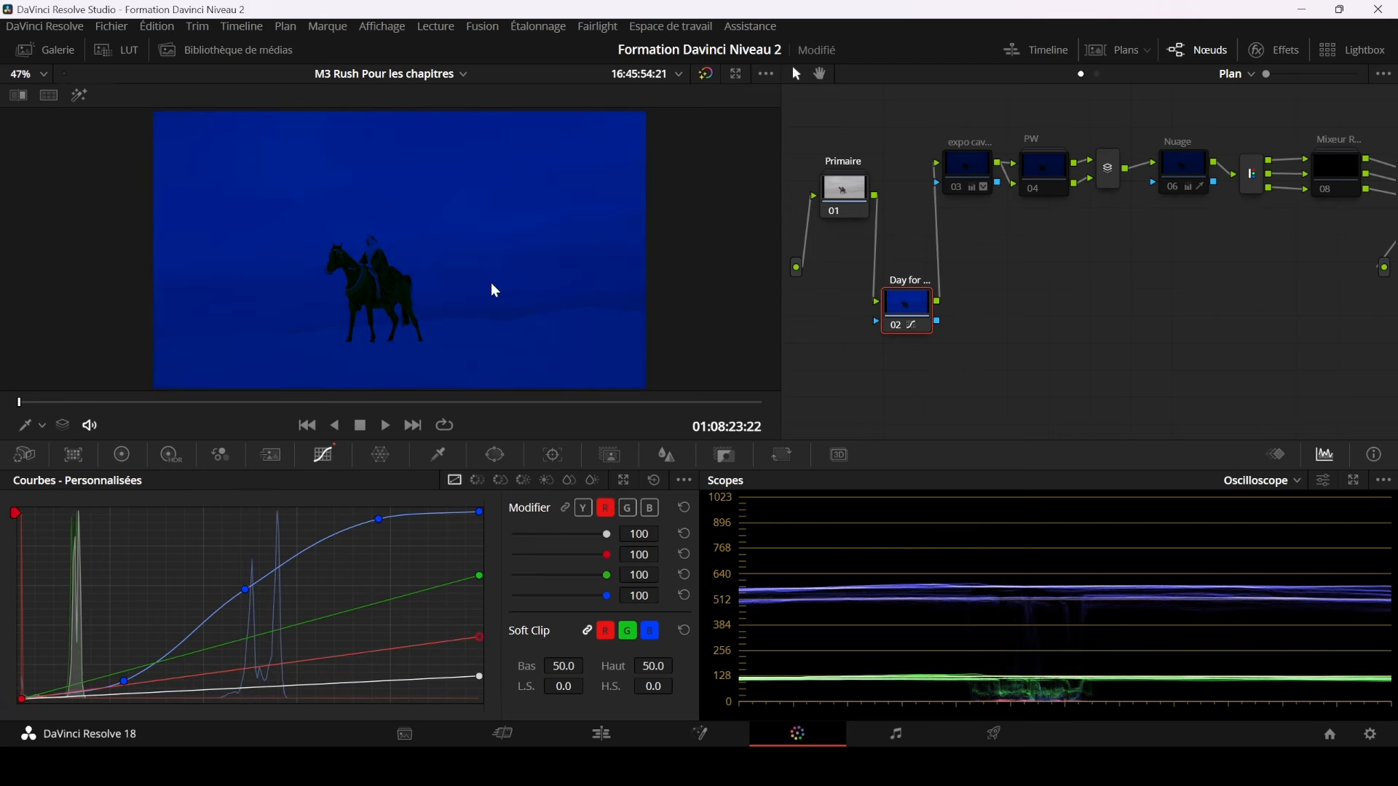
pyautogui.scroll(2, 493, 286)
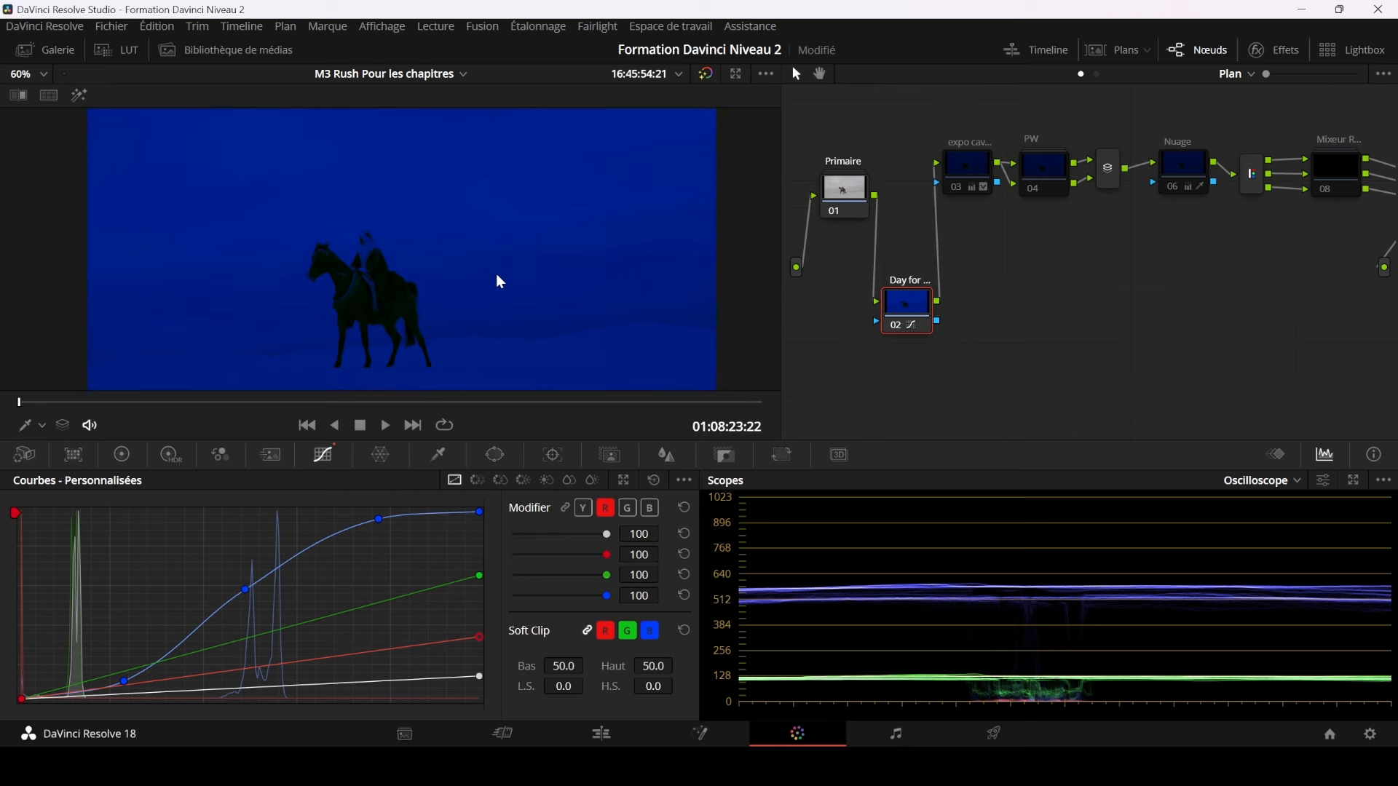
pyautogui.hotkey('alt', 'f')
pyautogui.scroll(6, 565, 370)
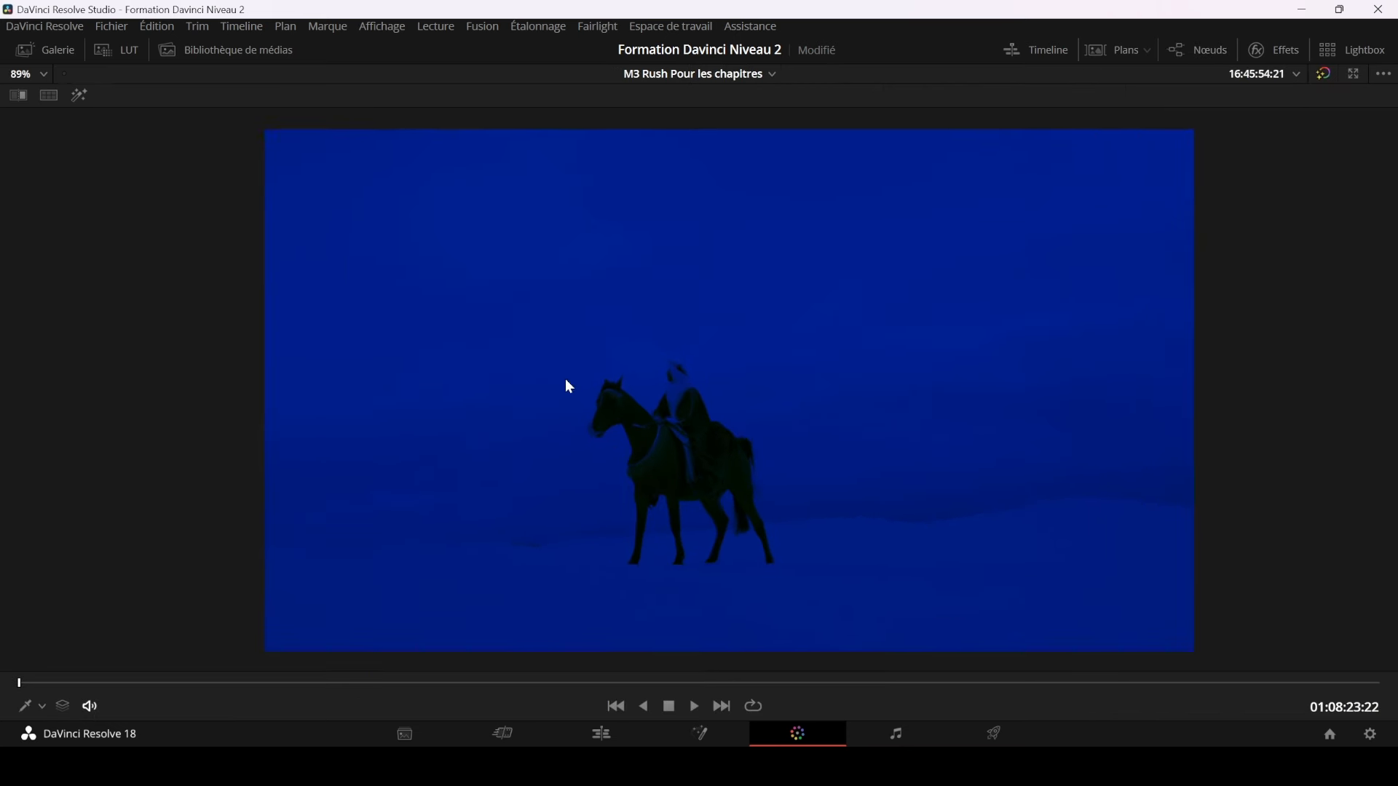
pyautogui.scroll(-4, 565, 380)
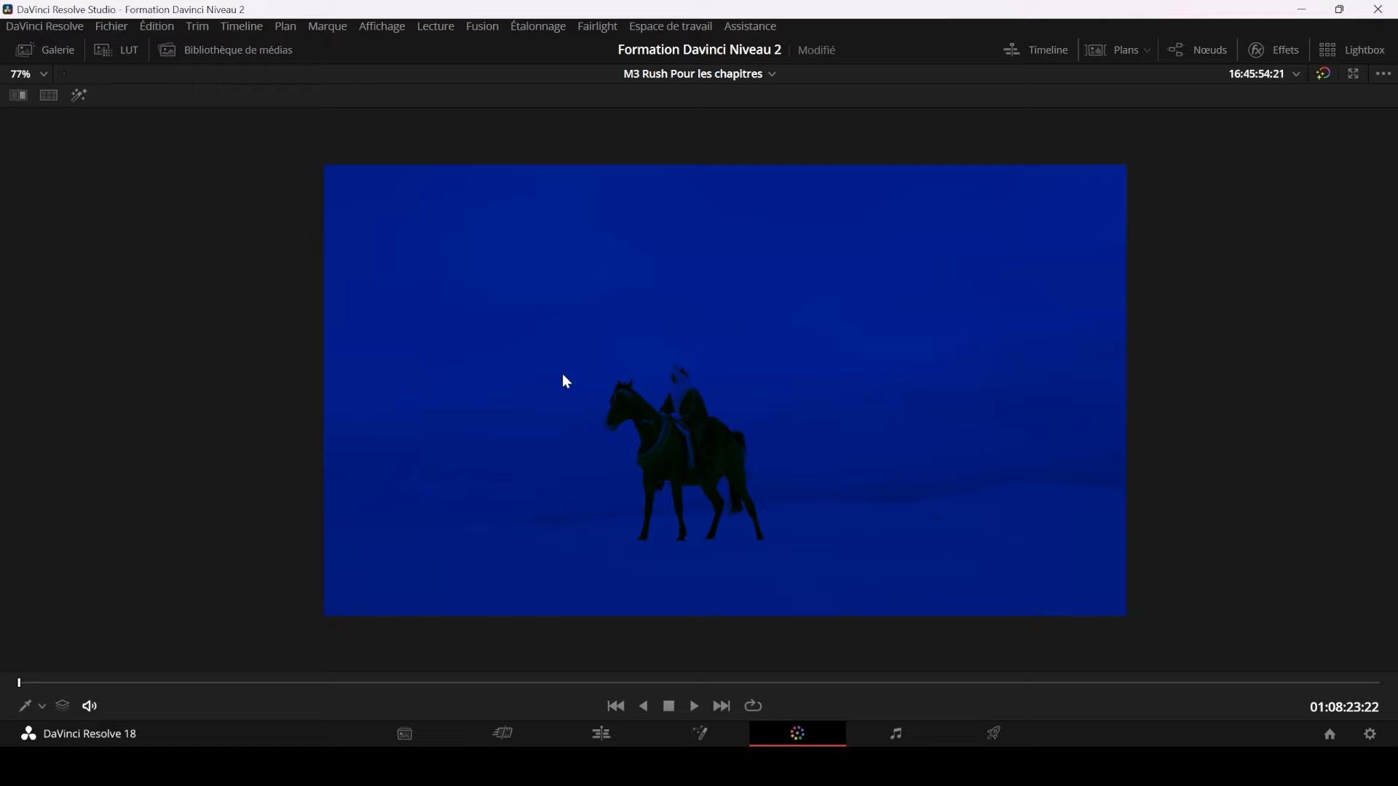
pyautogui.hotkey('alt', 'f')
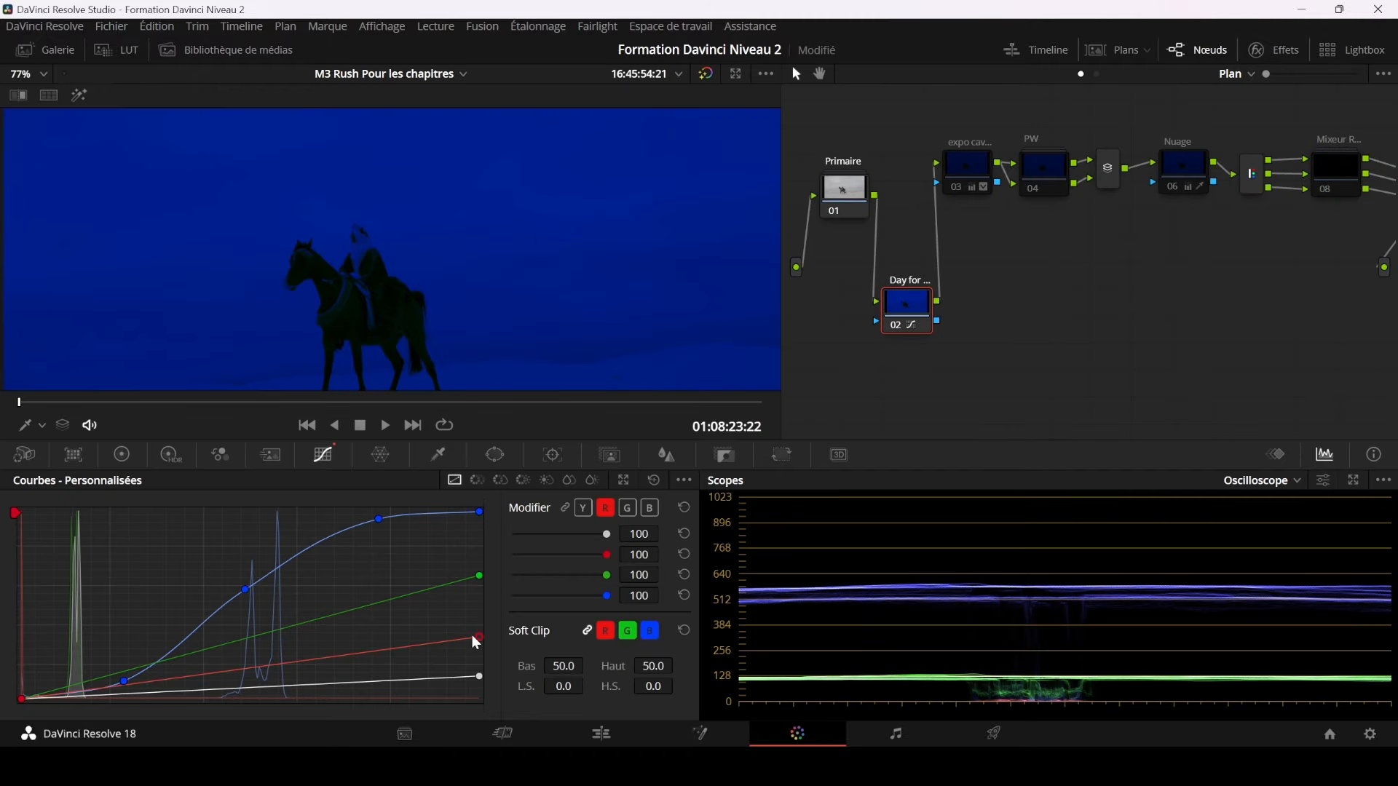
# Step: Raise the red highlight endpoint to about 45% and the luminance endpoint to about one fifth of full height, toggling the node off and on
pyautogui.moveTo(478, 635); pyautogui.dragTo(474, 617)
pyautogui.moveTo(479, 676); pyautogui.dragTo(481, 663)
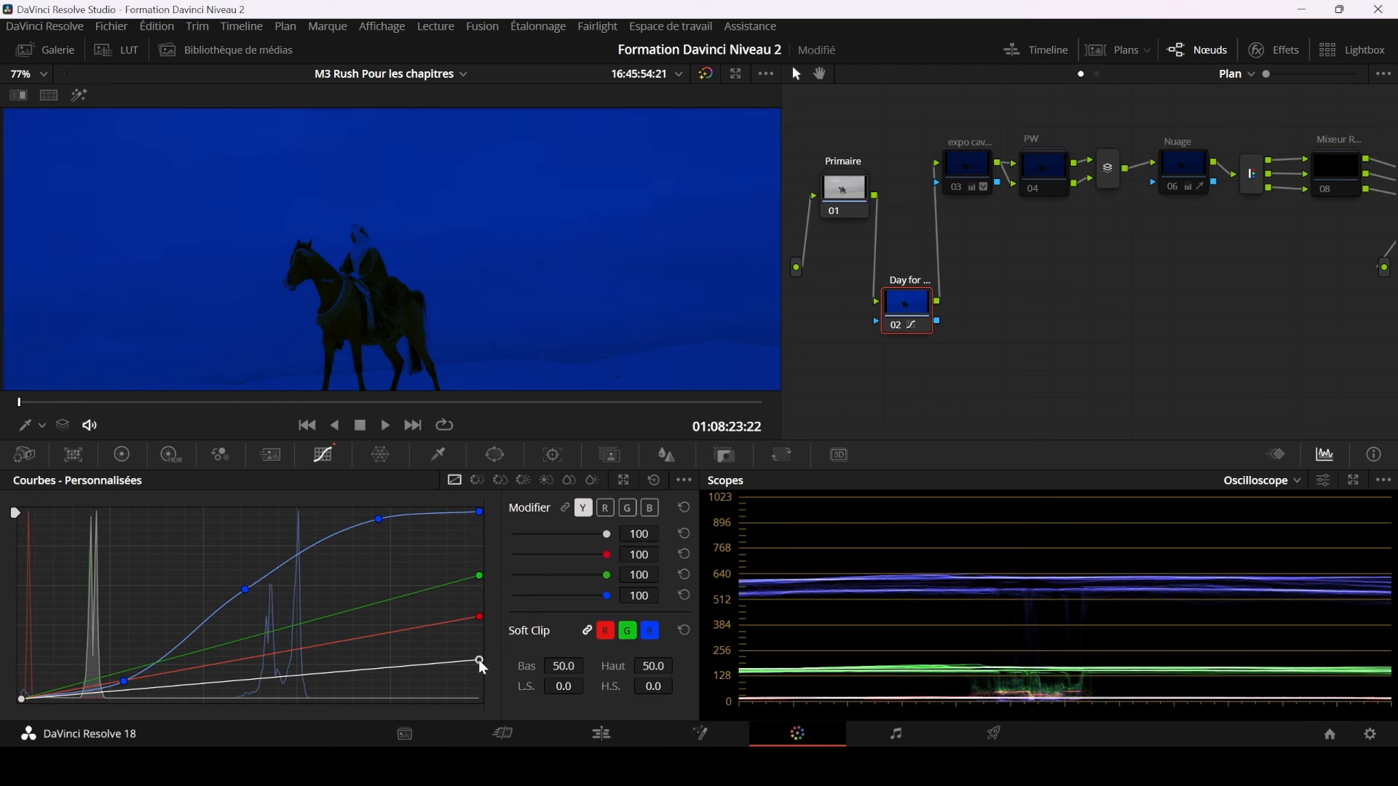
pyautogui.scroll(-4, 554, 254)
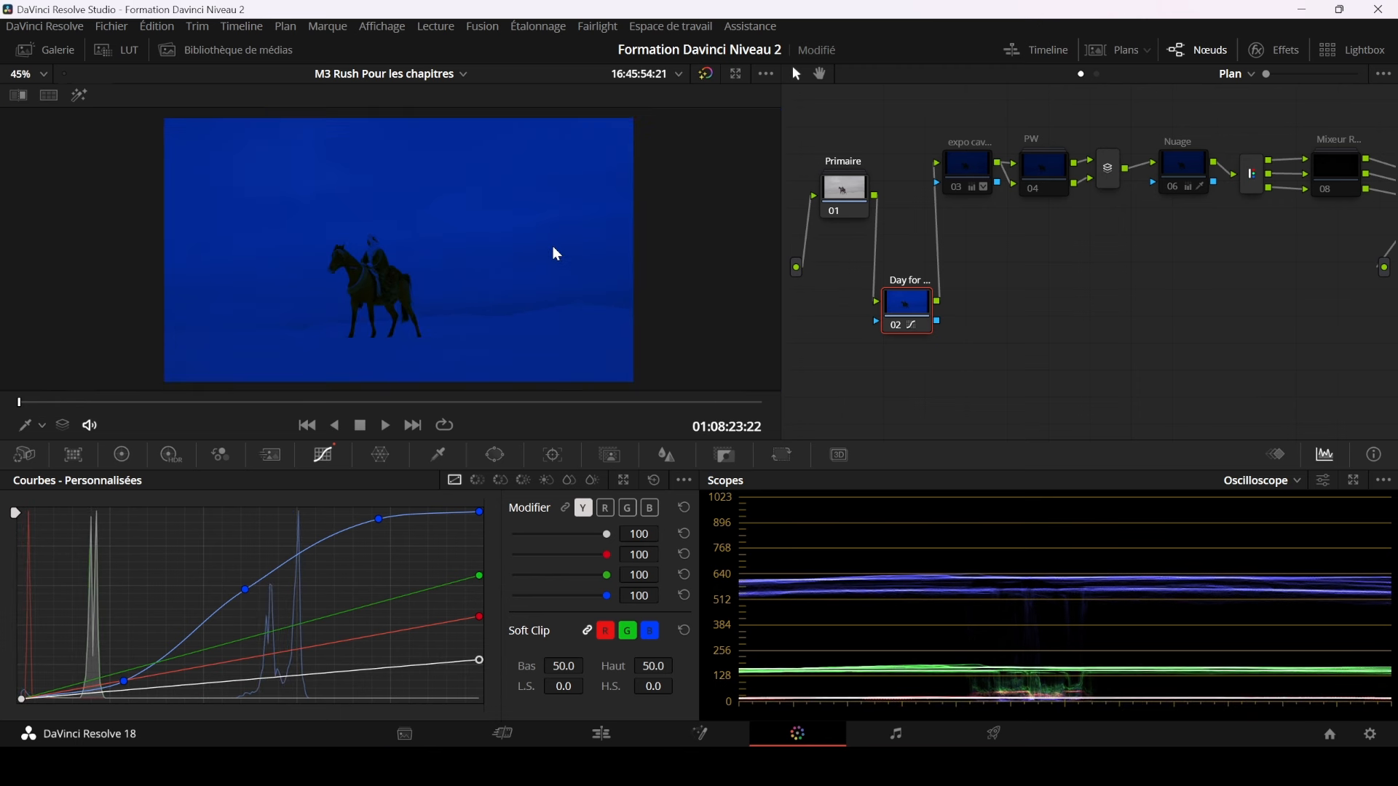
pyautogui.hotkey('ctrl', 'd')
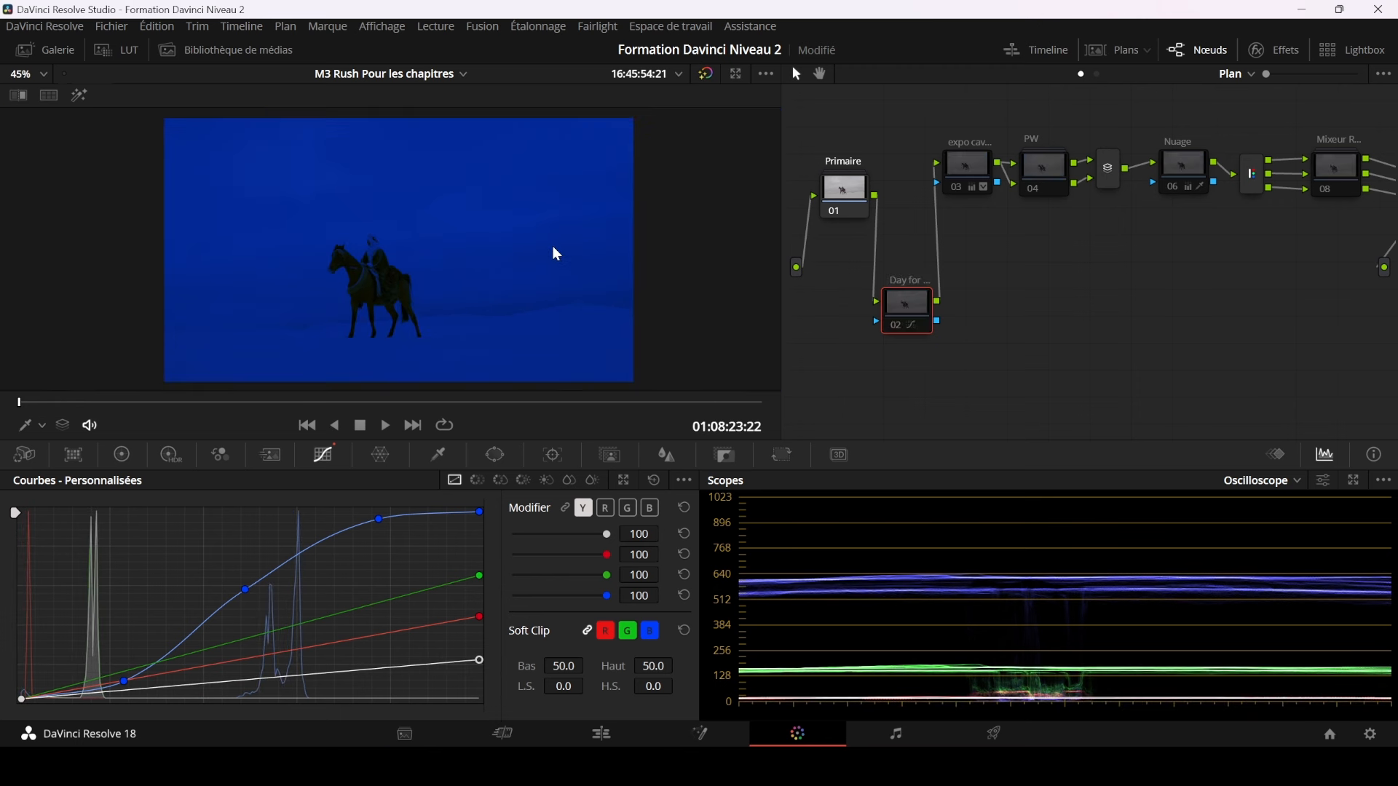
pyautogui.hotkey('ctrl', 'd')
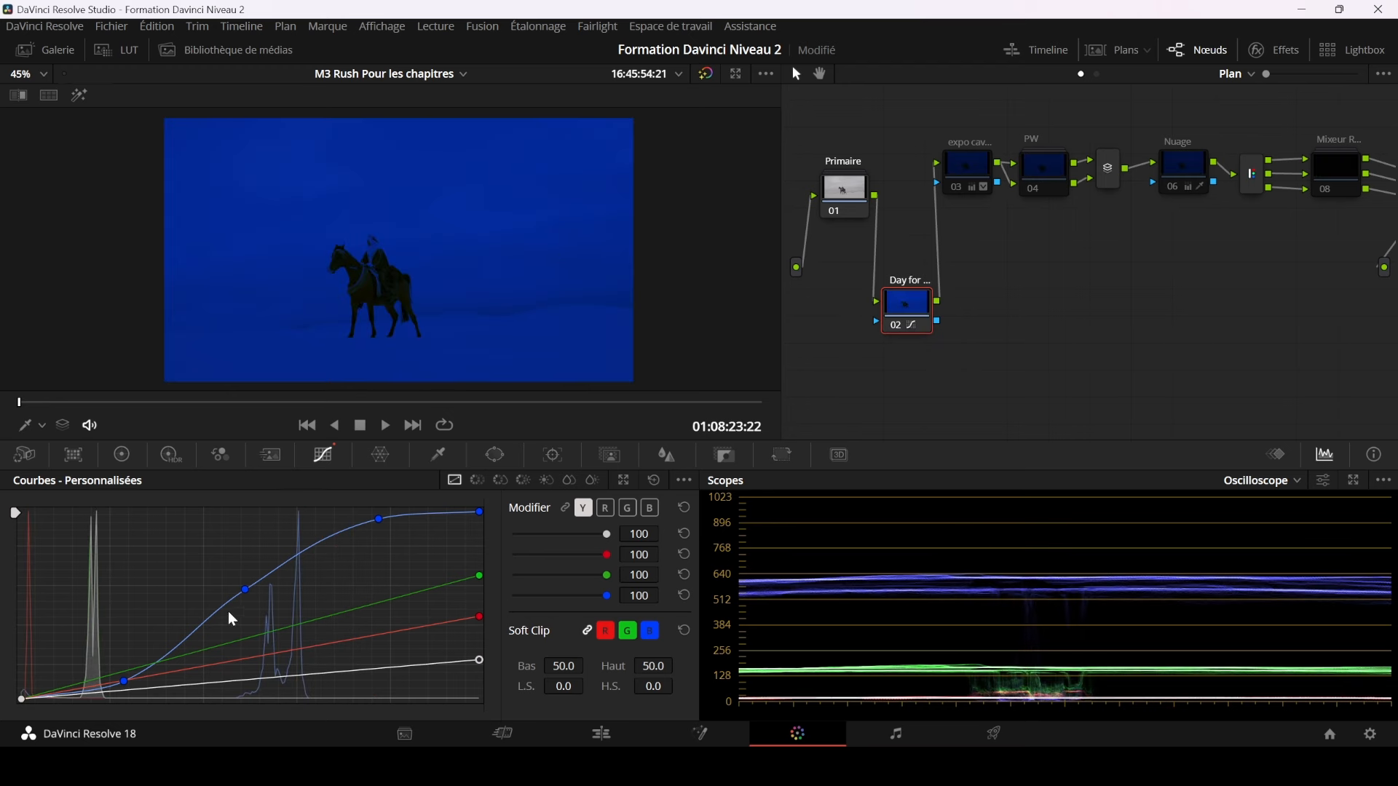
# Step: Lower the blue curve's midtone point to deepen its S shape and raise the green highlight endpoint to about 70% of full height
pyautogui.click(246, 591)
pyautogui.moveTo(246, 592); pyautogui.dragTo(262, 607)
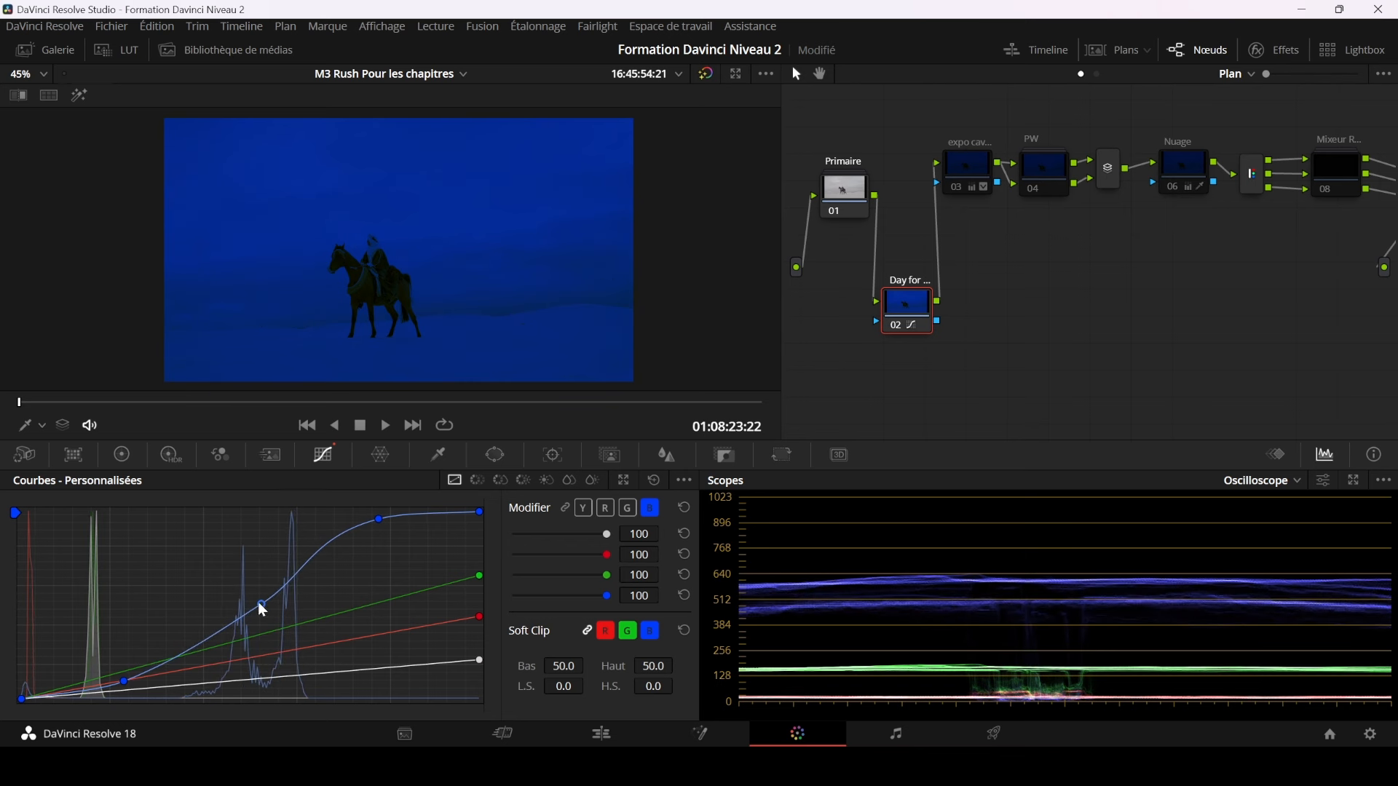
pyautogui.moveTo(260, 604); pyautogui.dragTo(268, 617)
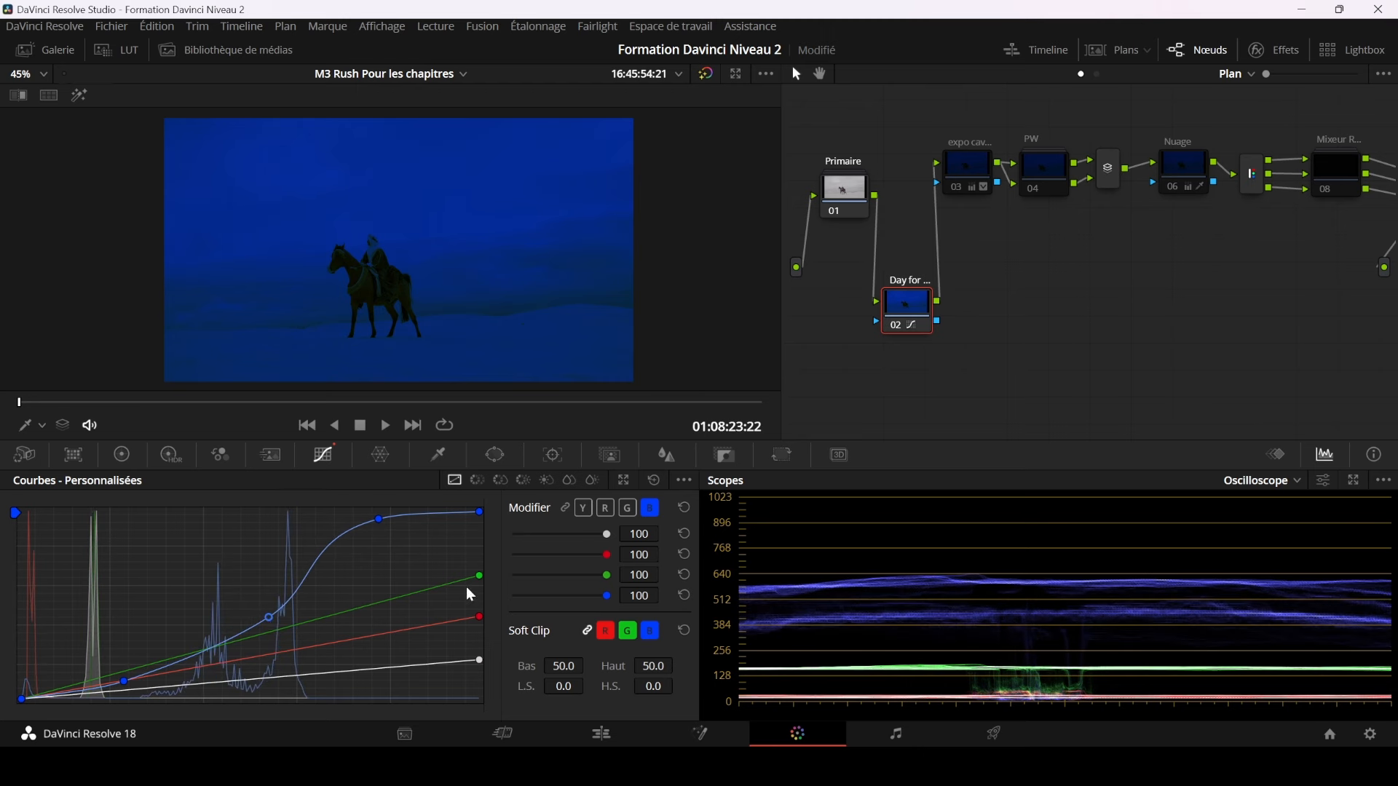
pyautogui.moveTo(480, 578); pyautogui.dragTo(481, 569)
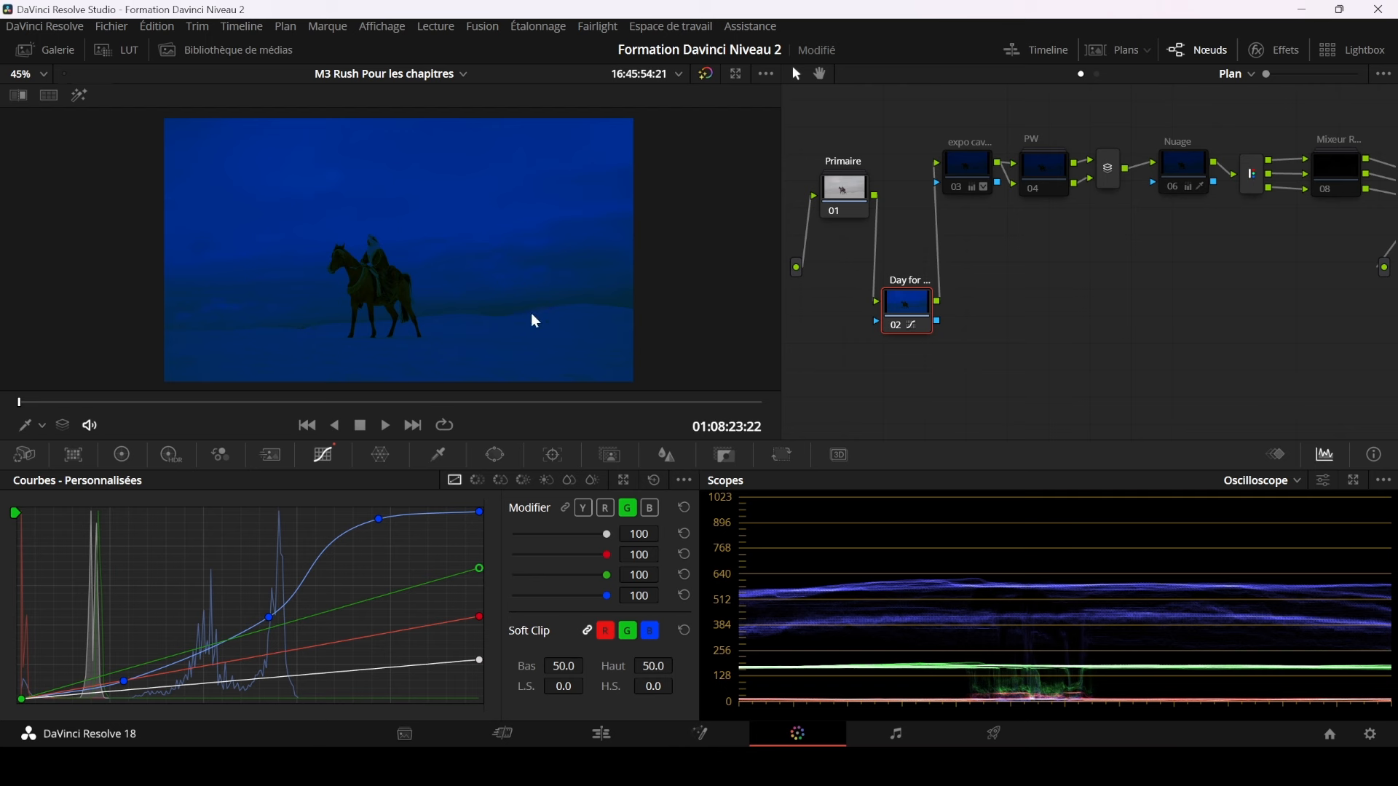
# Step: Compare the horse rider shot with and without the day-for-night node in the enlarged viewer
pyautogui.hotkey('alt', 'f')
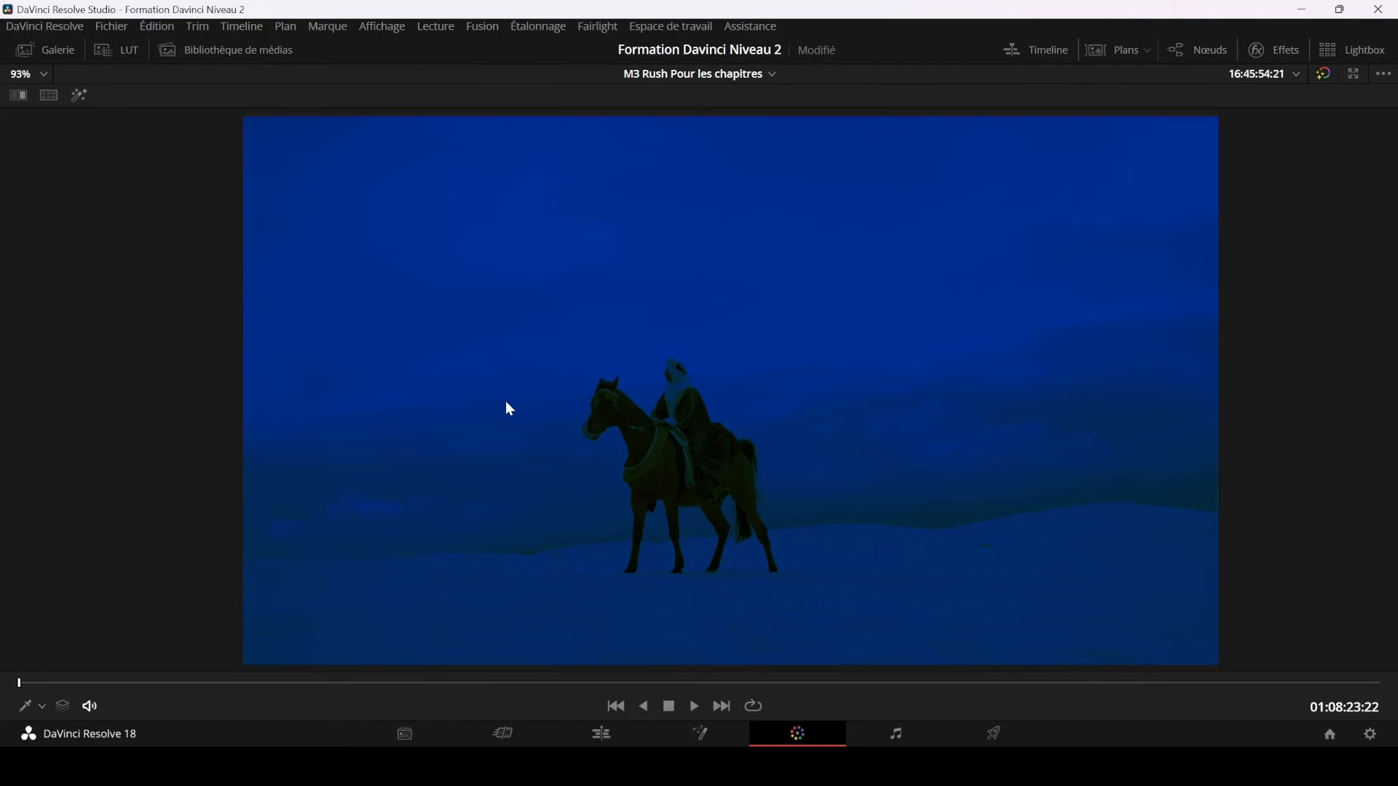
pyautogui.scroll(-1, 510, 409)
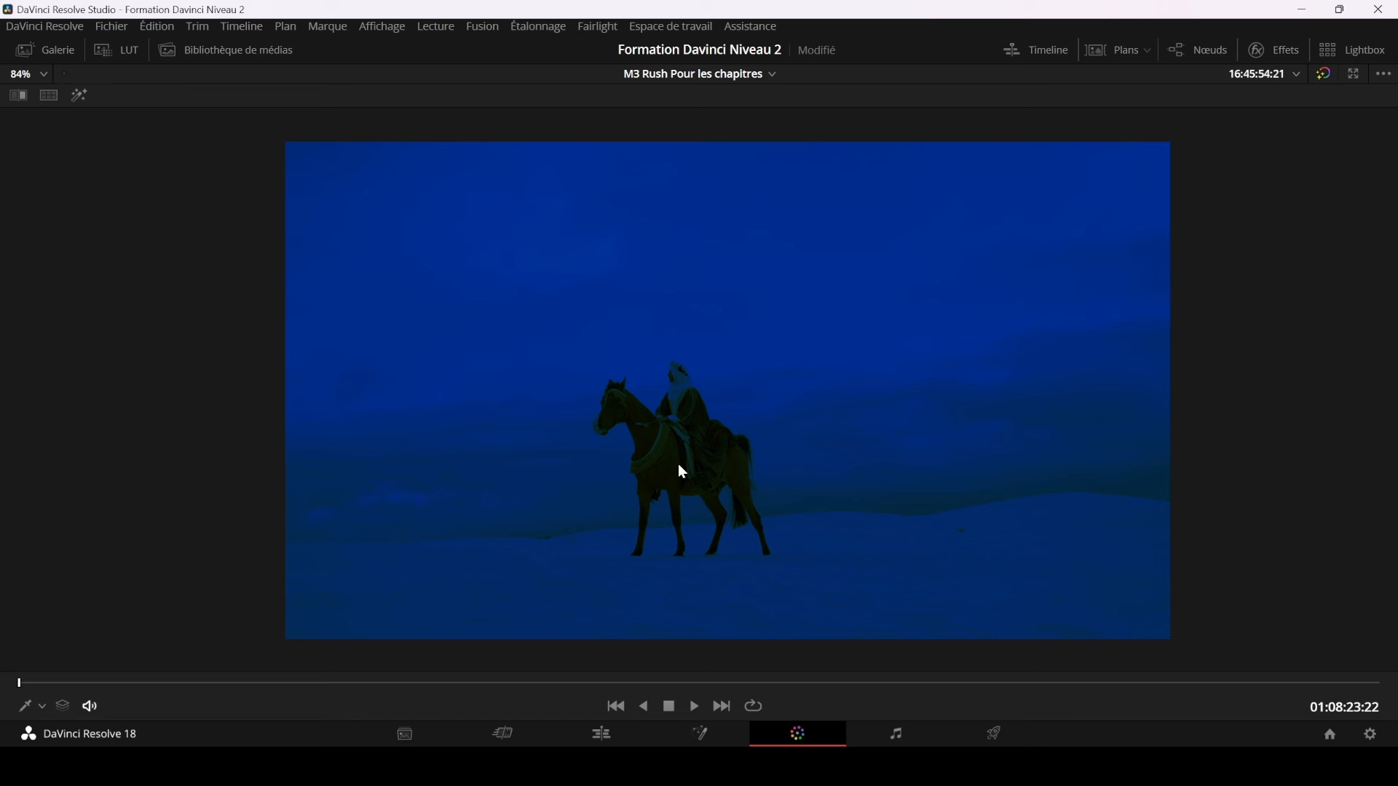
pyautogui.hotkey('ctrl', 'd')
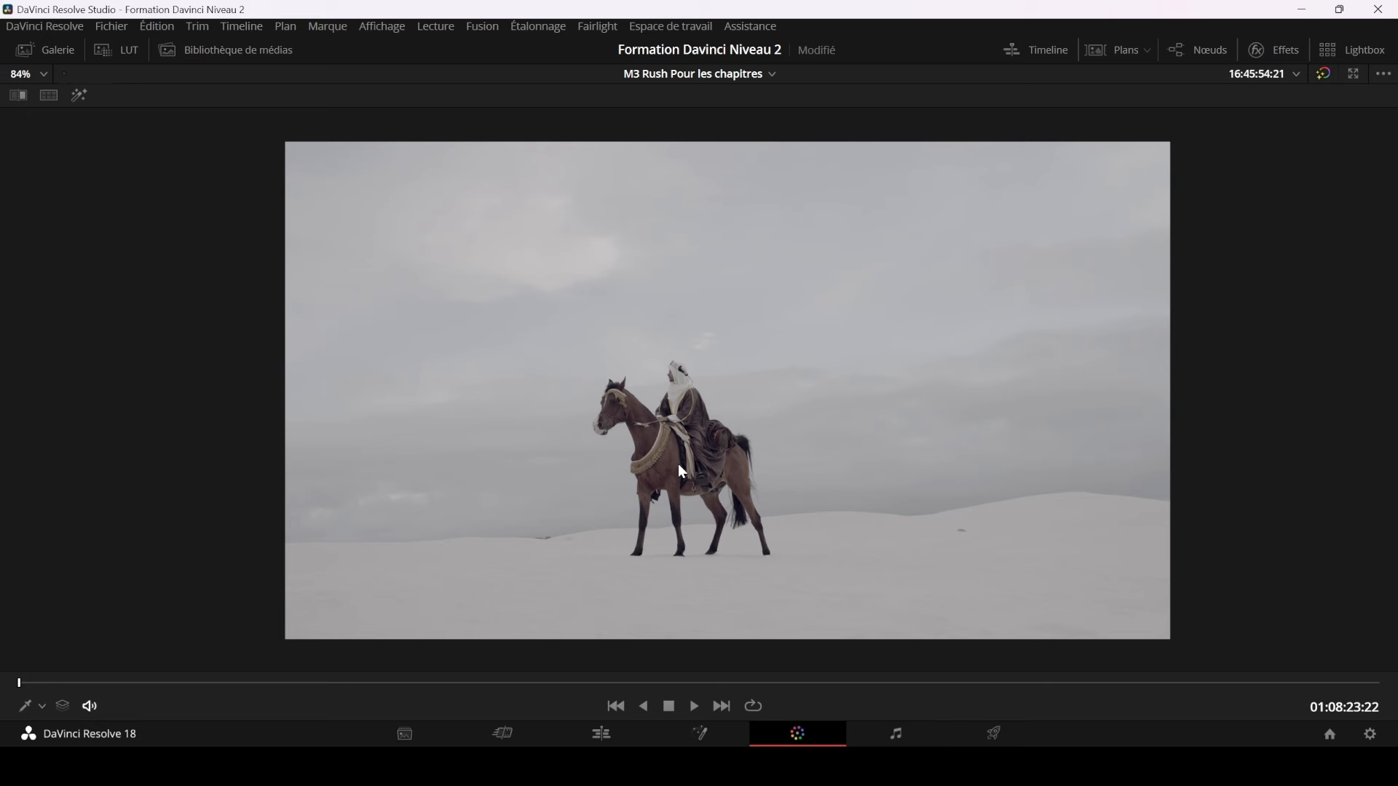
pyautogui.hotkey('ctrl', 'd')
pyautogui.hotkey('alt', 'f')
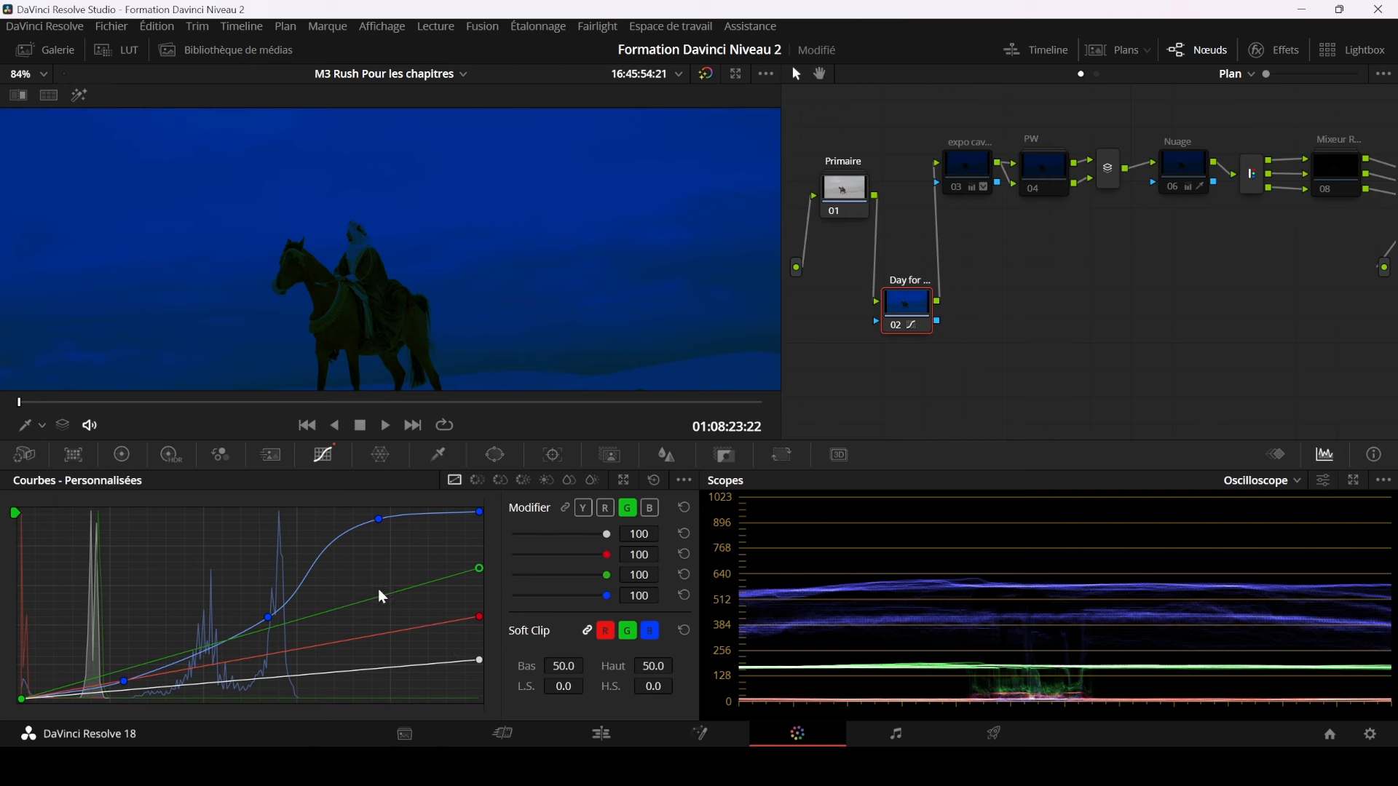
pyautogui.scroll(-1, 509, 270)
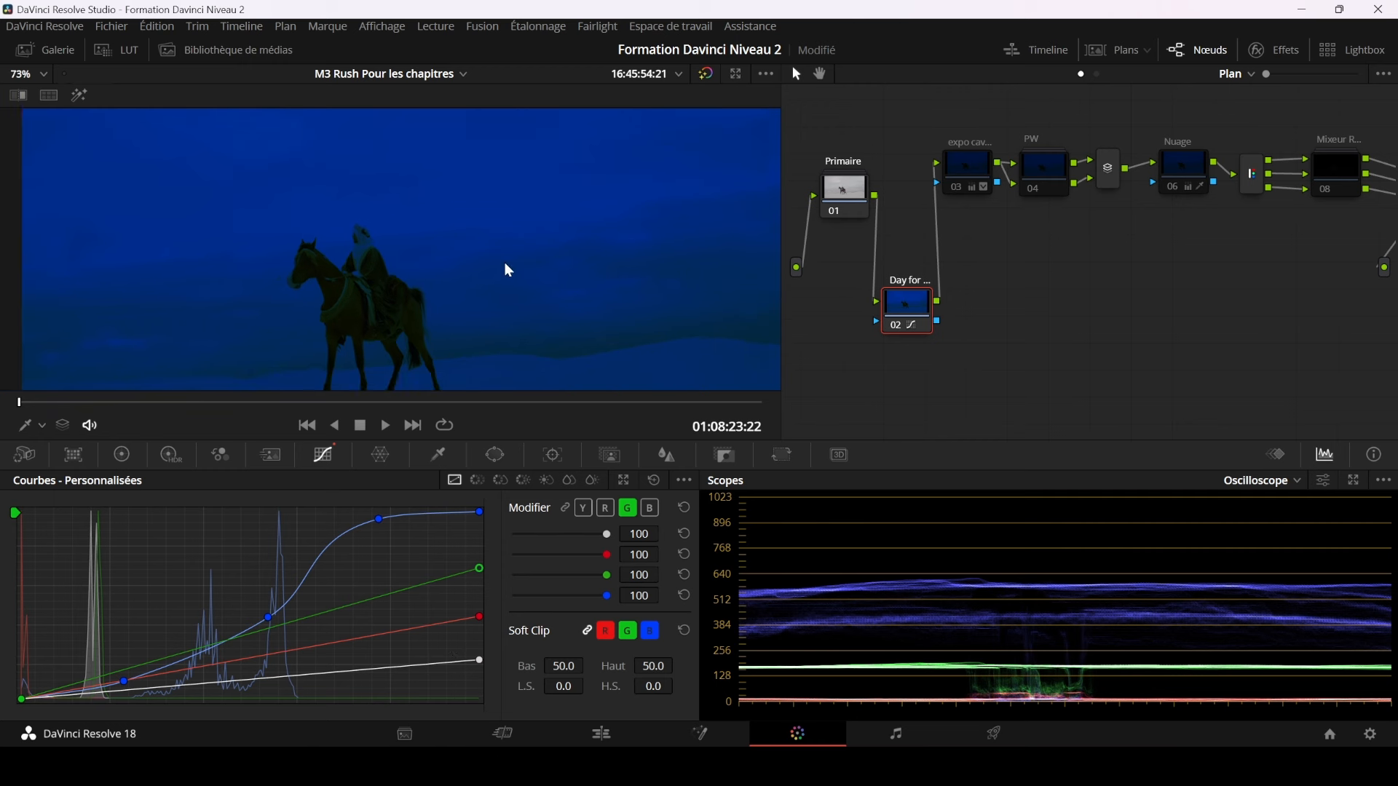
pyautogui.scroll(-2, 504, 264)
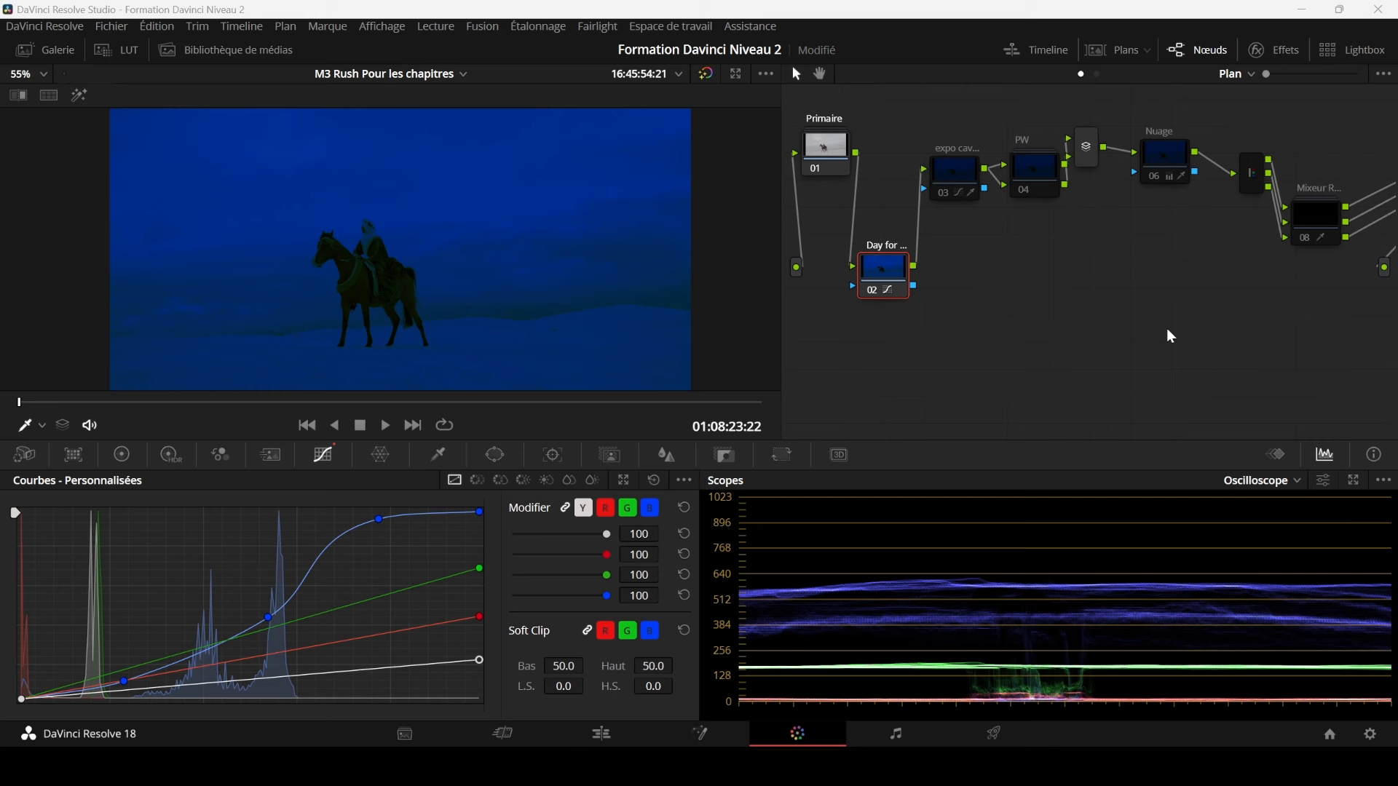
# Step: Enable node 03, the rider's exposure correction, and check the horse and rider in the enlarged viewer
pyautogui.click(959, 179)
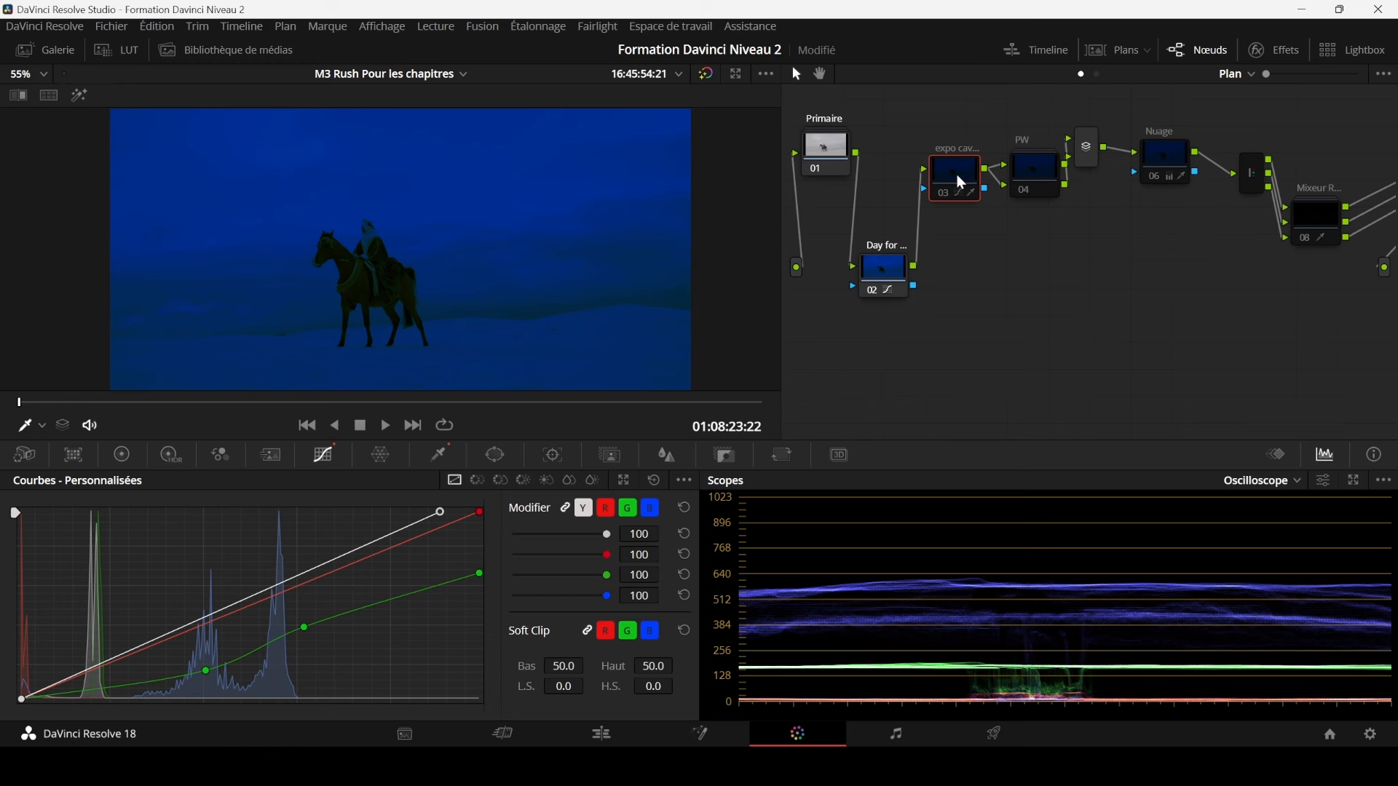
pyautogui.hotkey('alt', 'f')
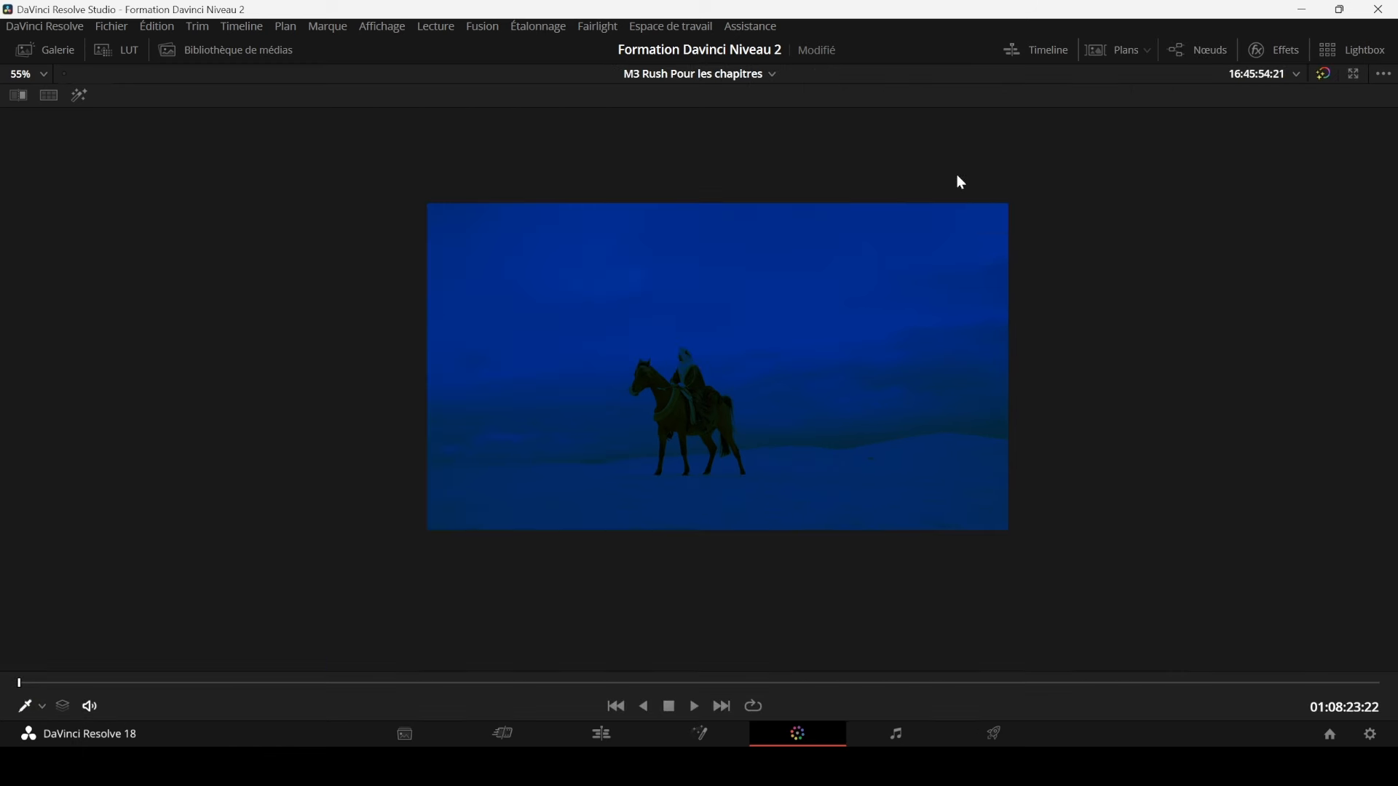
pyautogui.scroll(5, 985, 334)
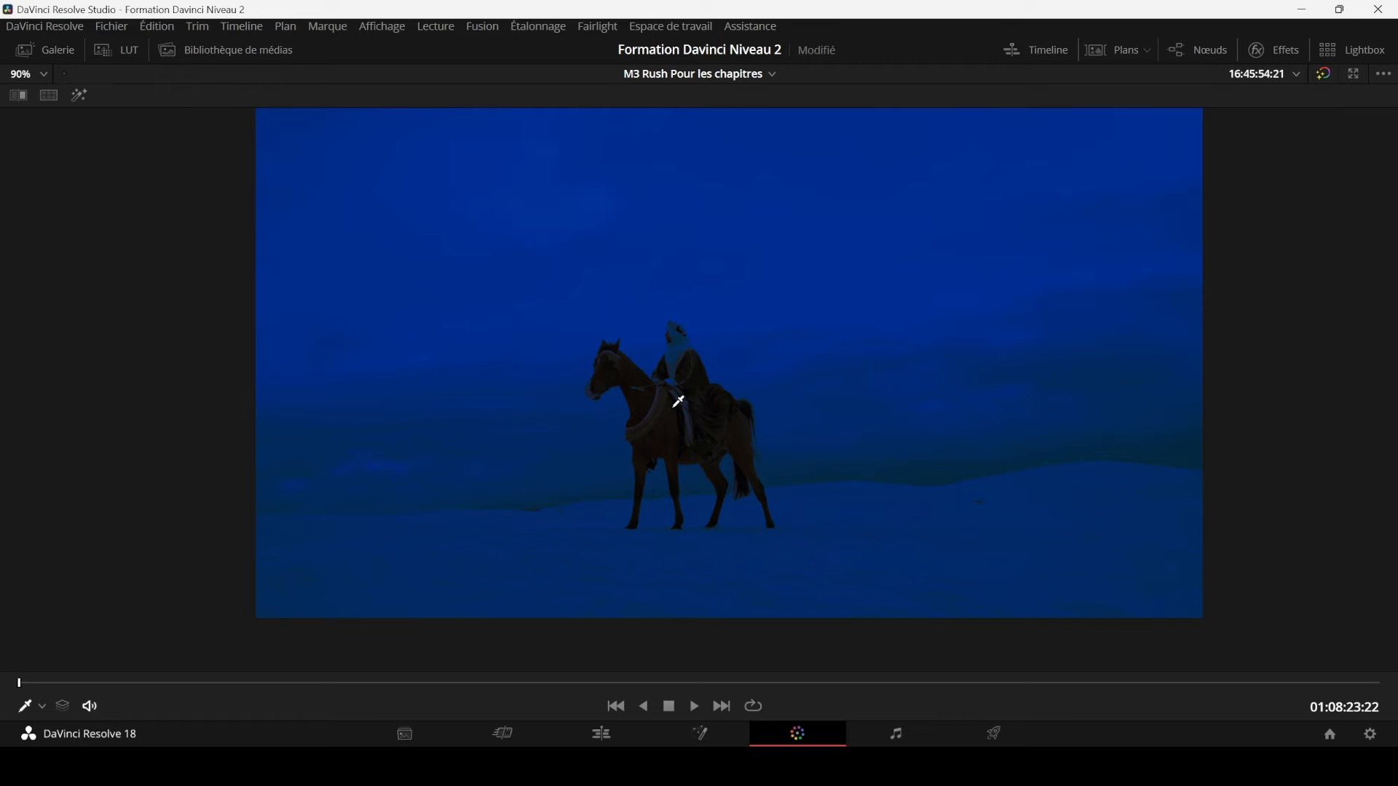
pyautogui.hotkey('alt', 'f')
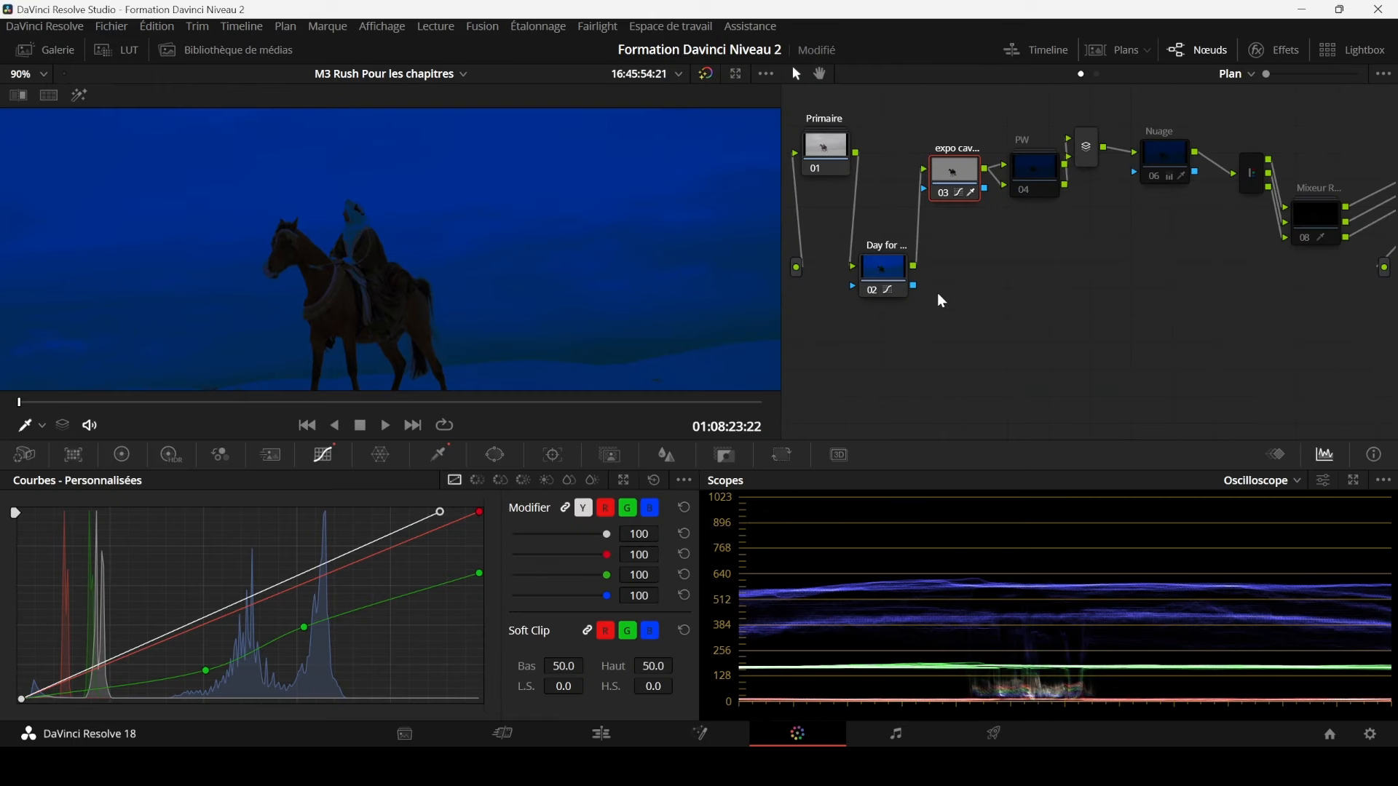
# Step: Inspect node 03's HSL qualifier selection with the viewer highlight, turn the highlight off and return to the custom curves
pyautogui.click(443, 453)
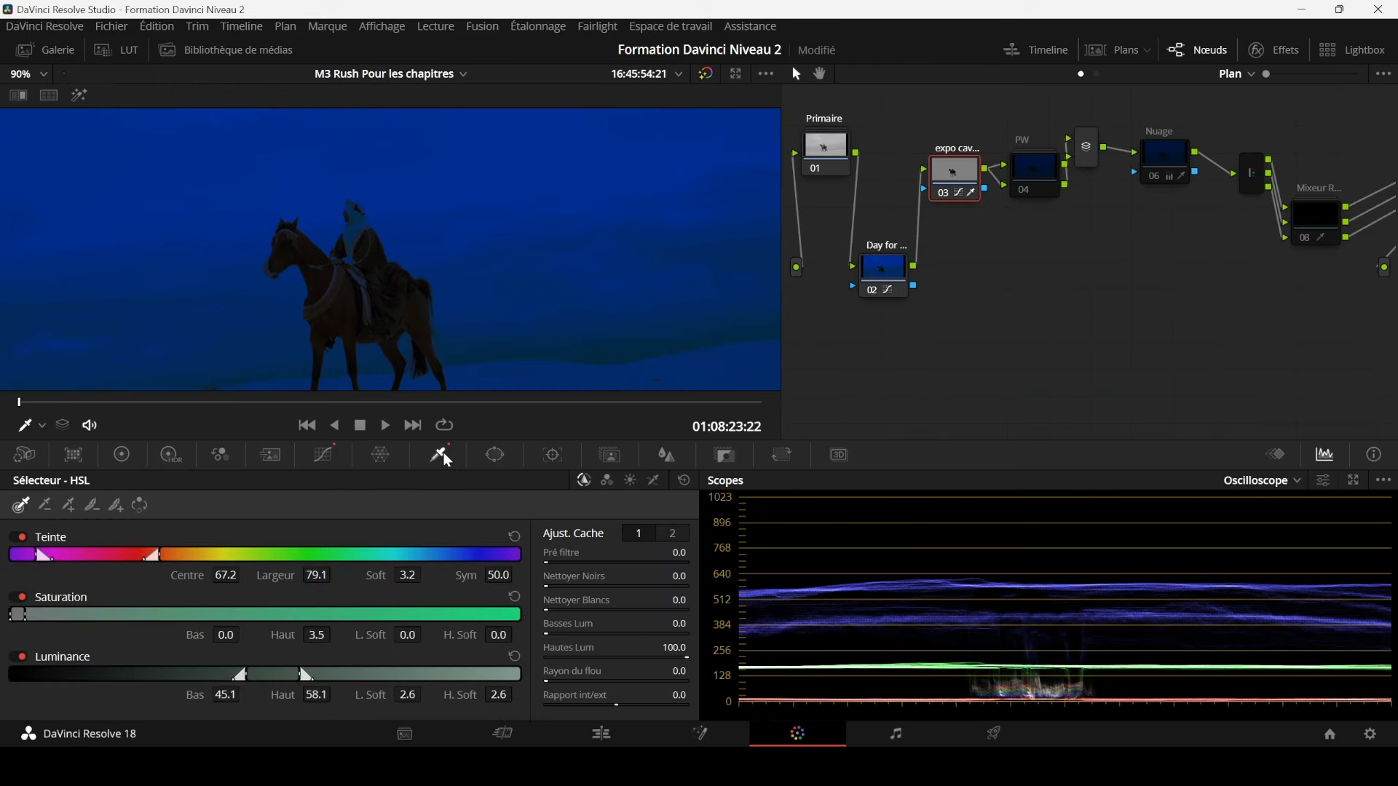
pyautogui.click(78, 95)
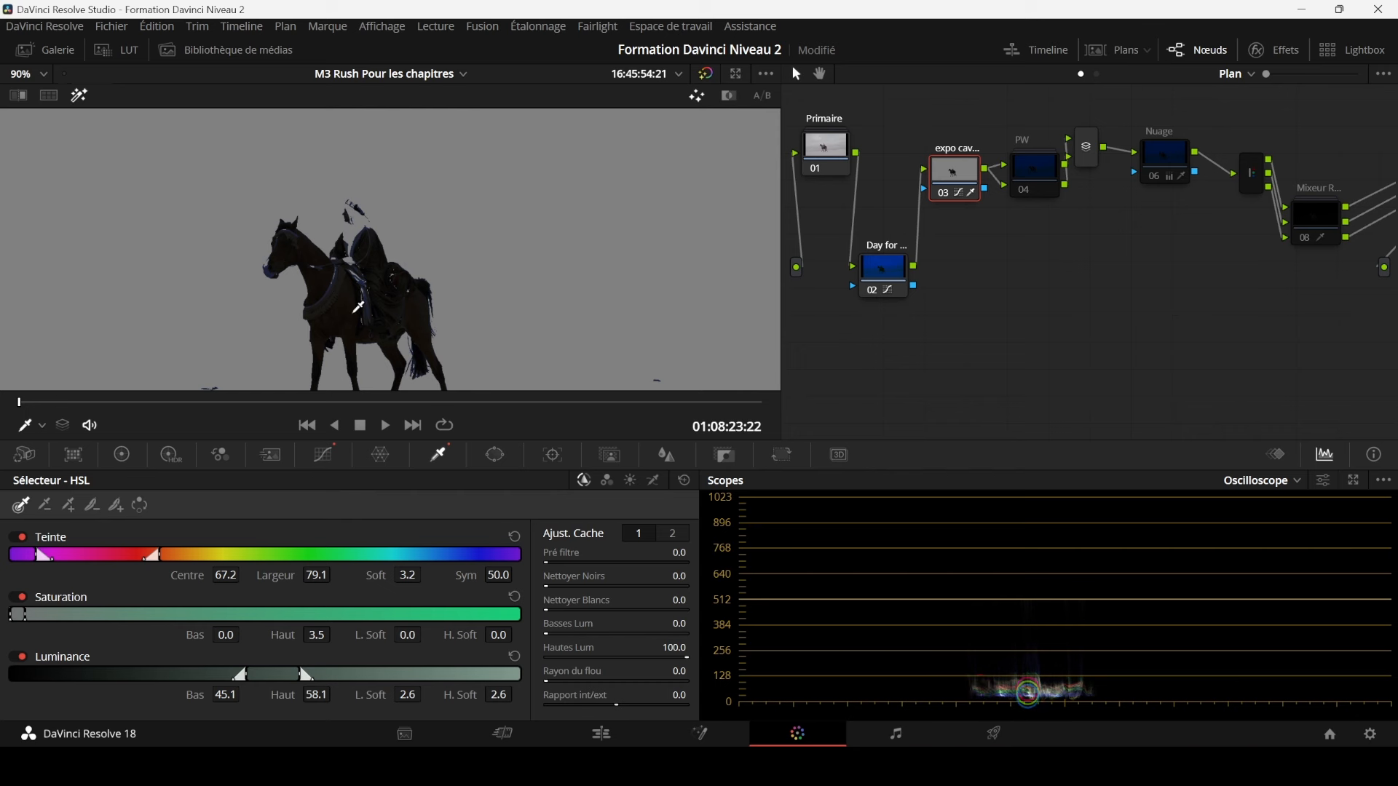
pyautogui.click(79, 95)
pyautogui.click(323, 456)
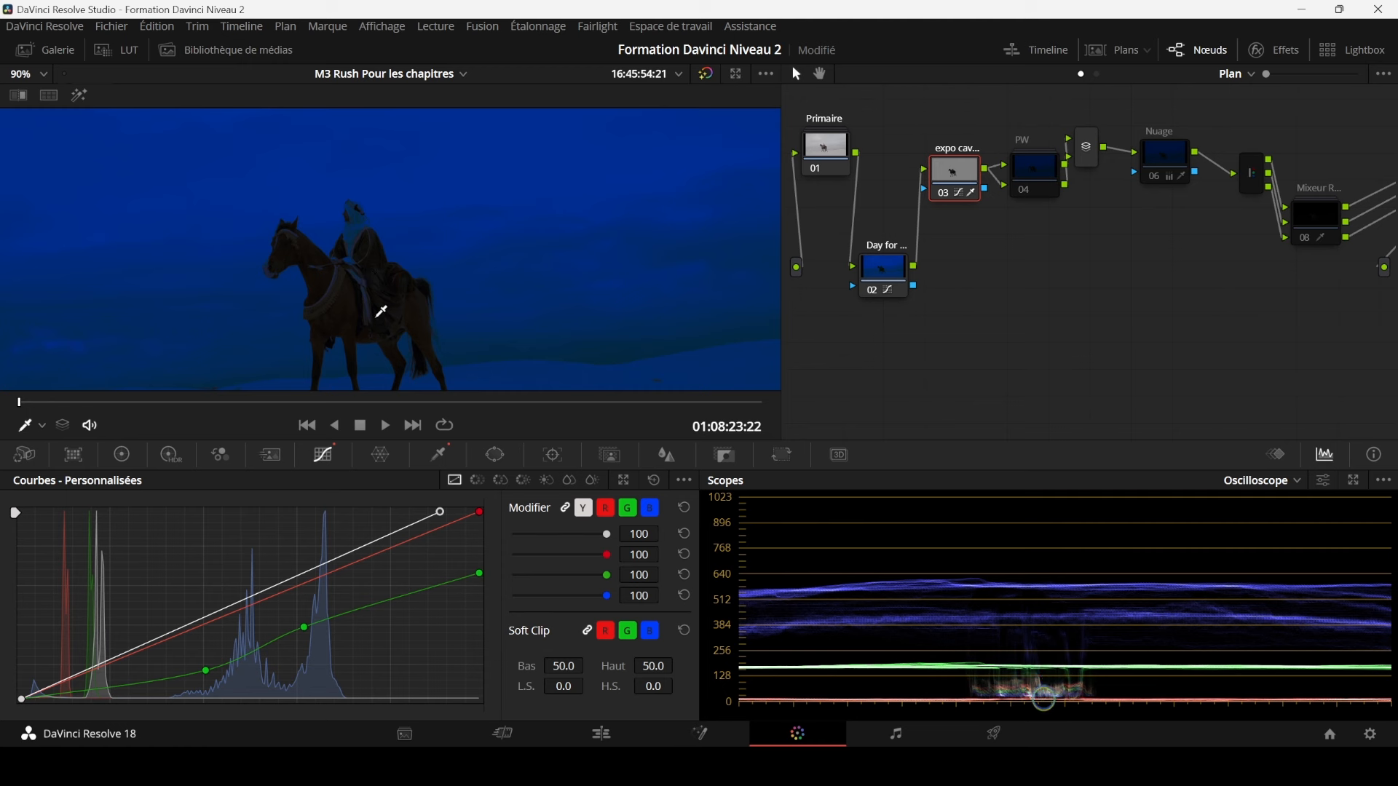
# Step: Select and enable the PW node 04
pyautogui.click(1035, 173)
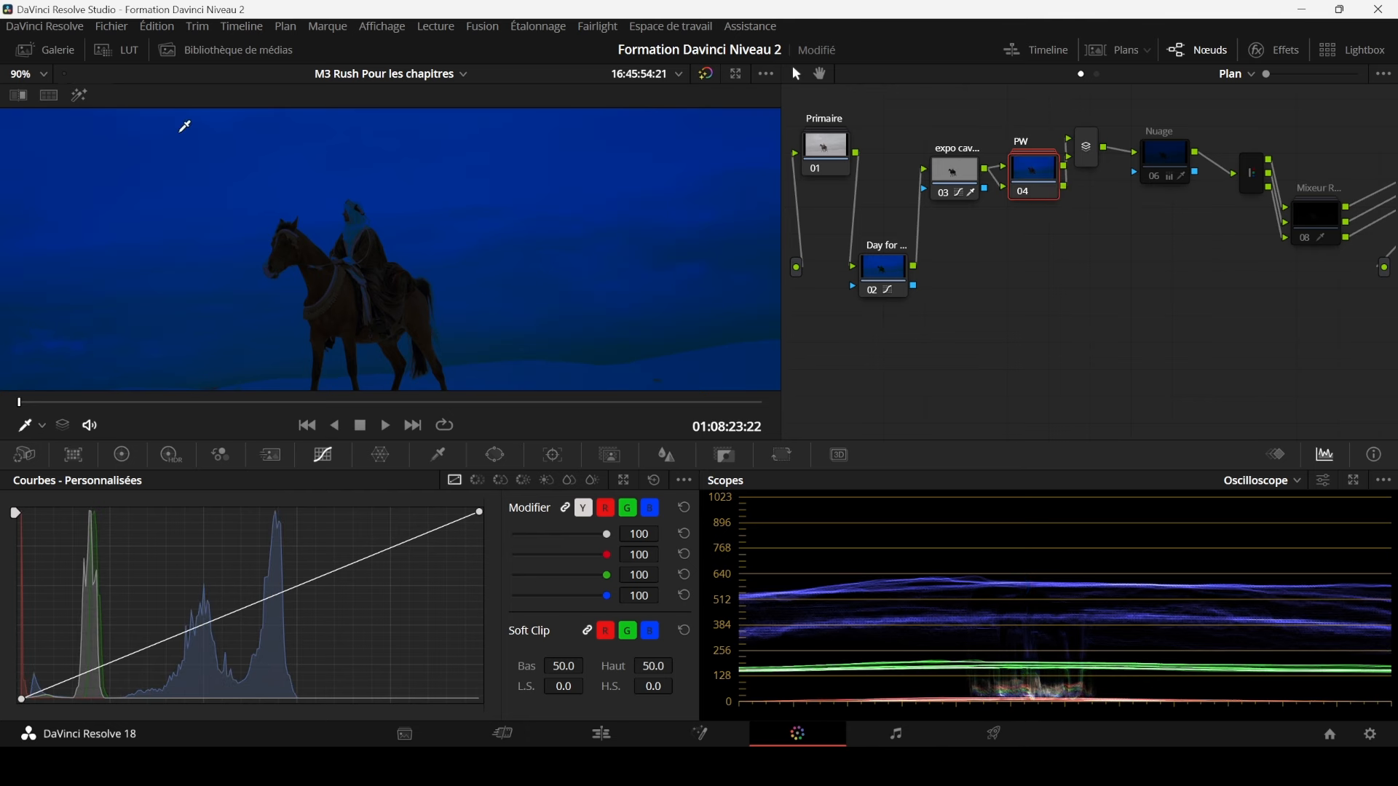
# Step: Check the horse rider shot with the PW node's correction in the enlarged viewer
pyautogui.hotkey('alt', 'f')
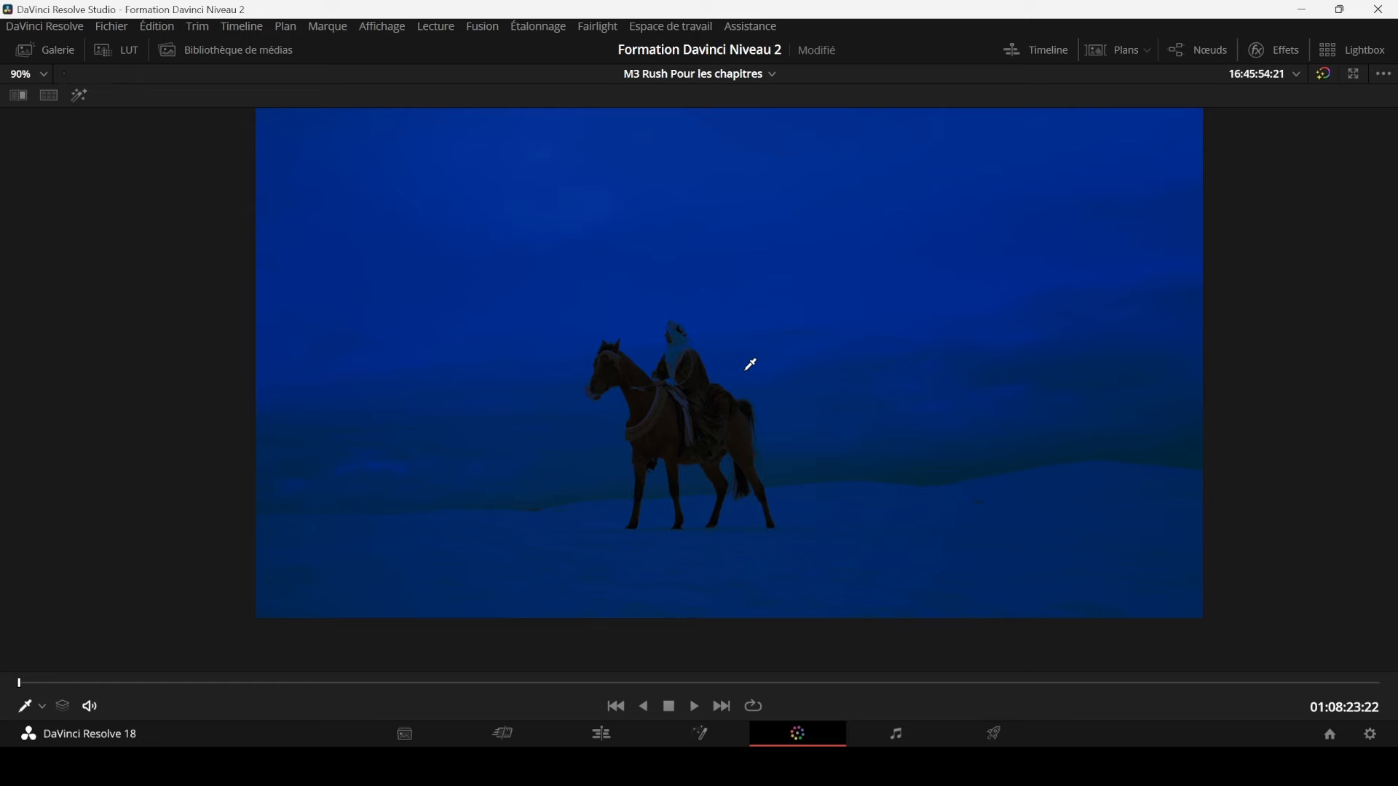
pyautogui.hotkey('alt', 'f')
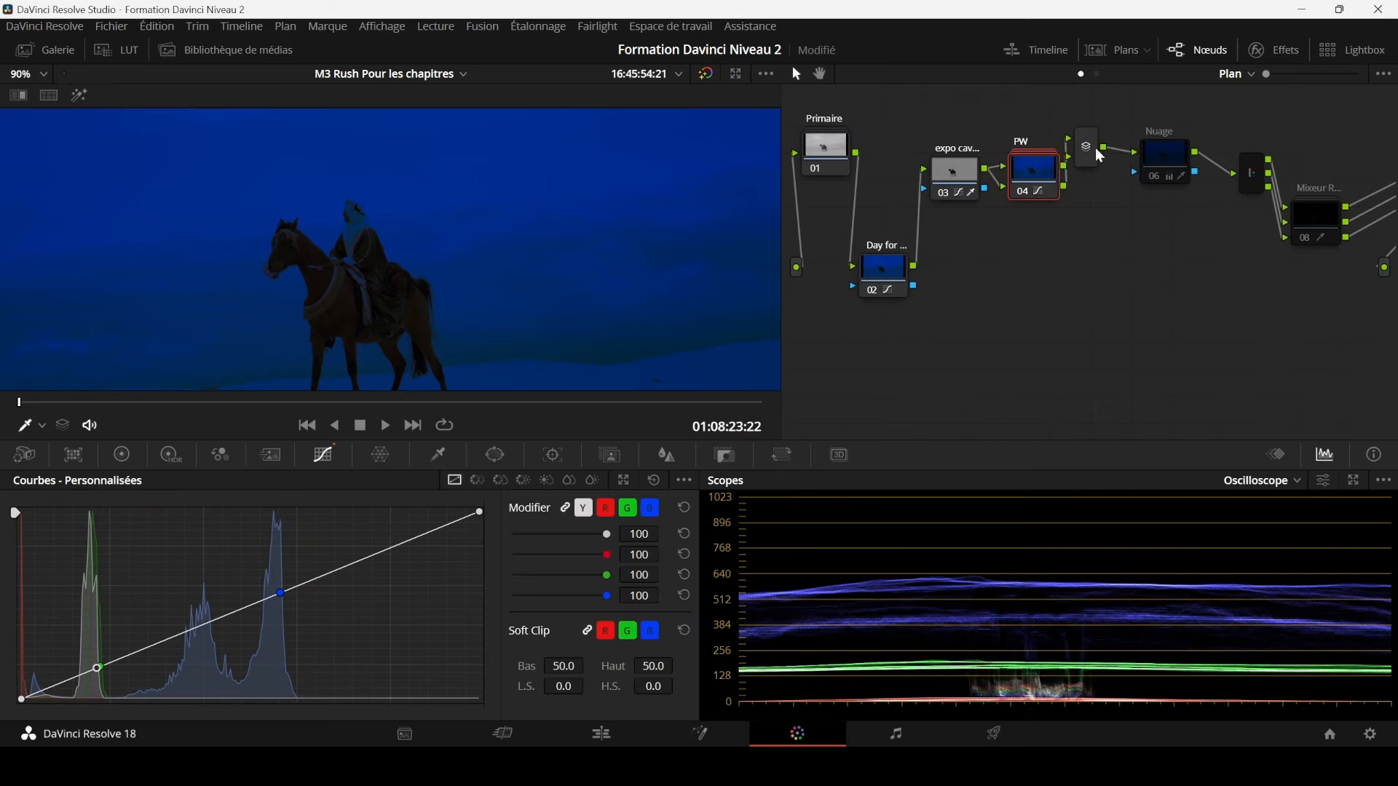
# Step: Enable the Nuage node 06 and compare the whole night sky with and without its correction
pyautogui.moveTo(1158, 157); pyautogui.dragTo(1162, 161)
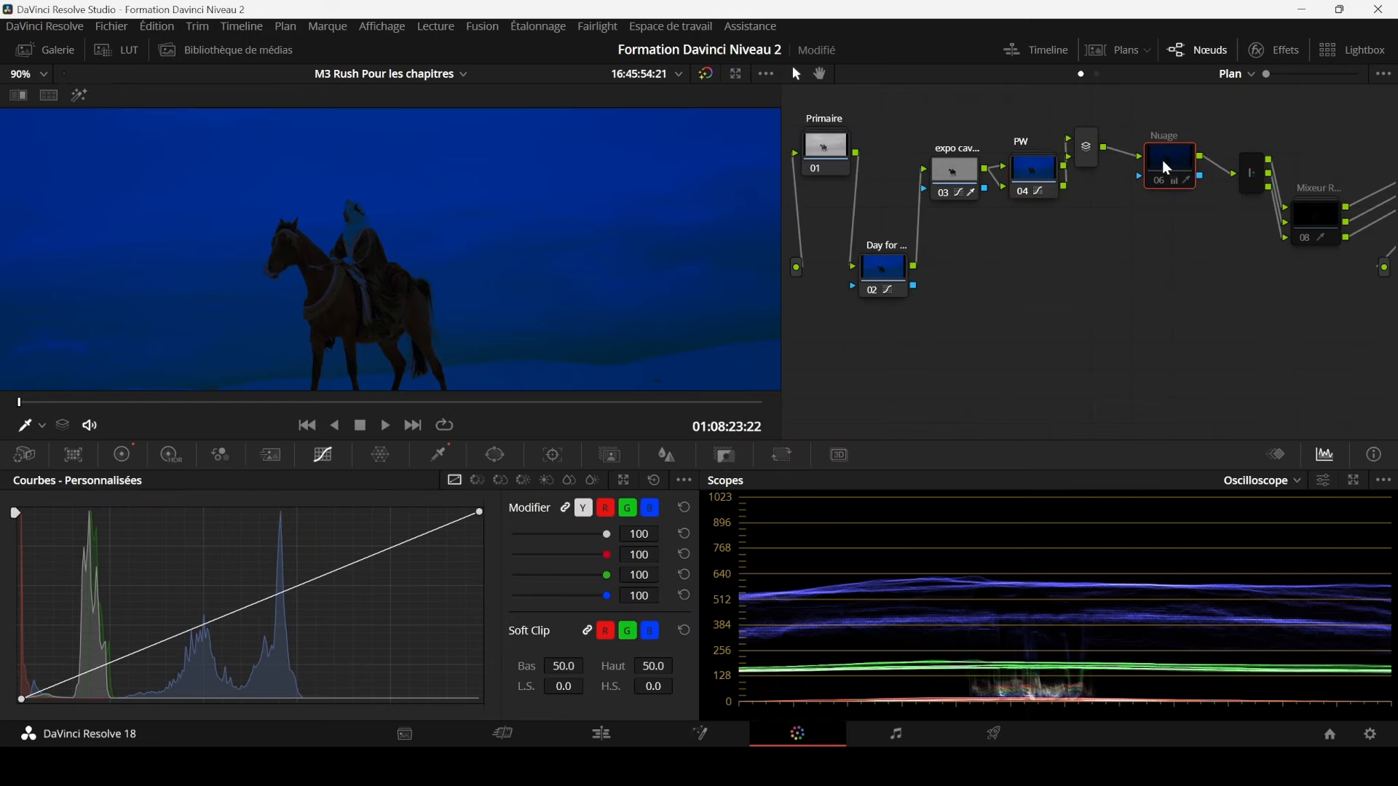
pyautogui.scroll(-5, 490, 179)
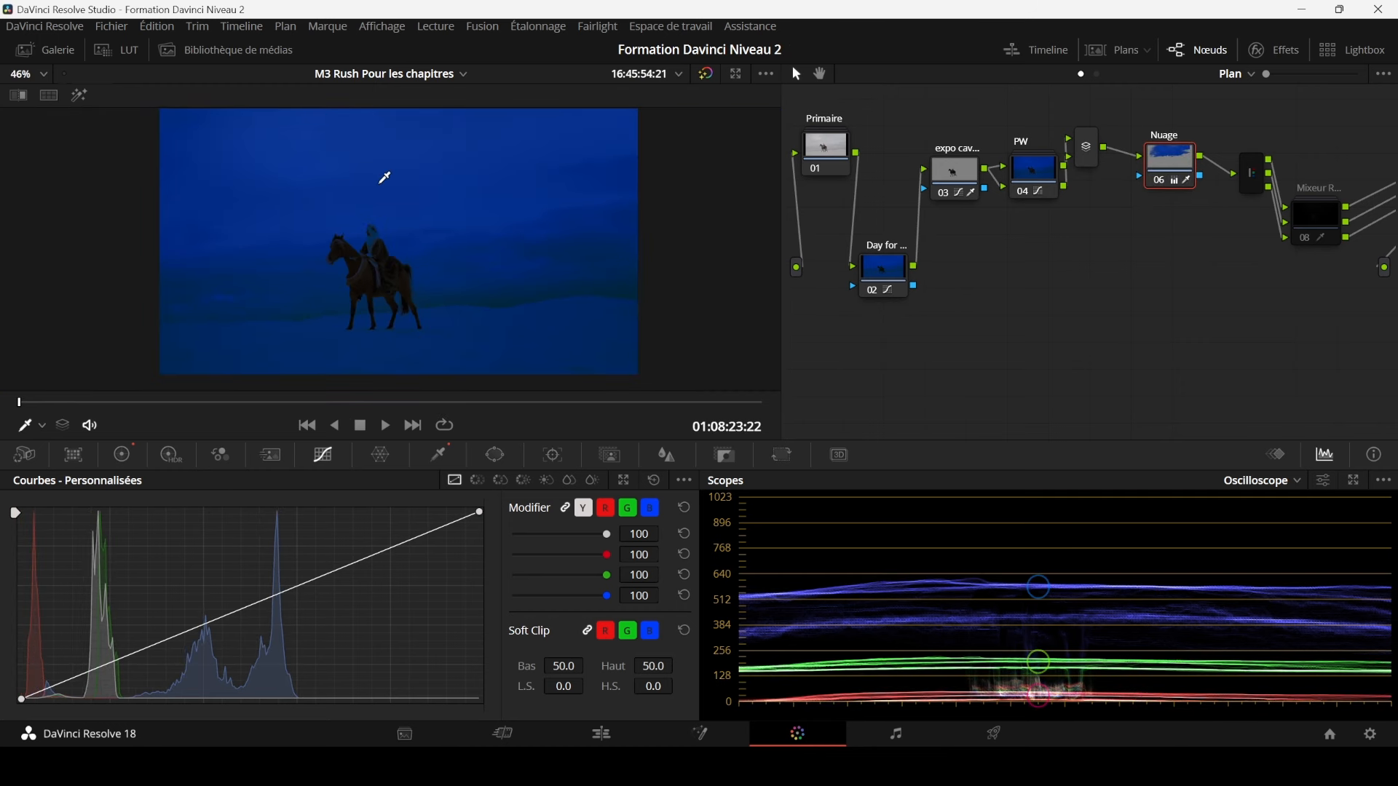
pyautogui.hotkey('ctrl', 'd')
pyautogui.hotkey('ctrl', 'd')
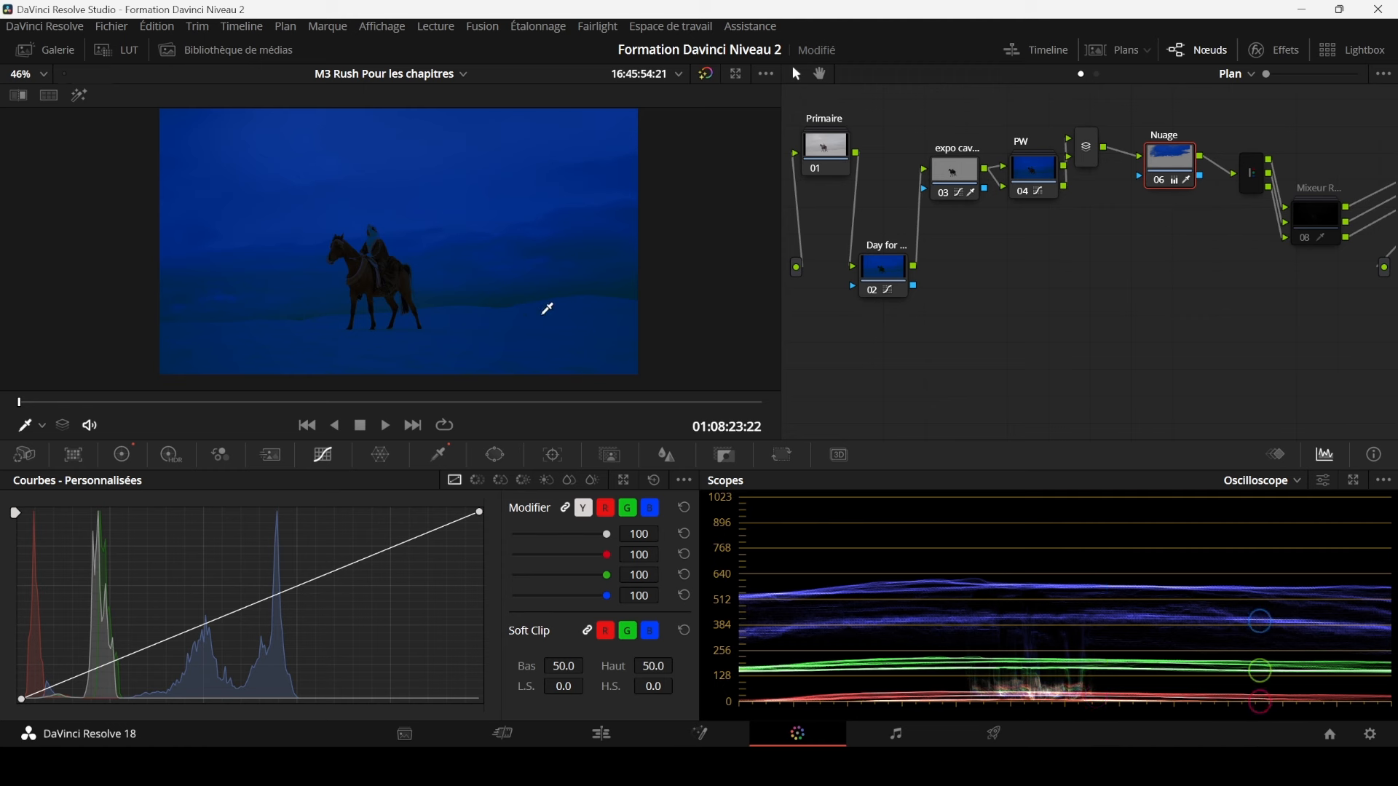
pyautogui.hotkey('ctrl', 'd')
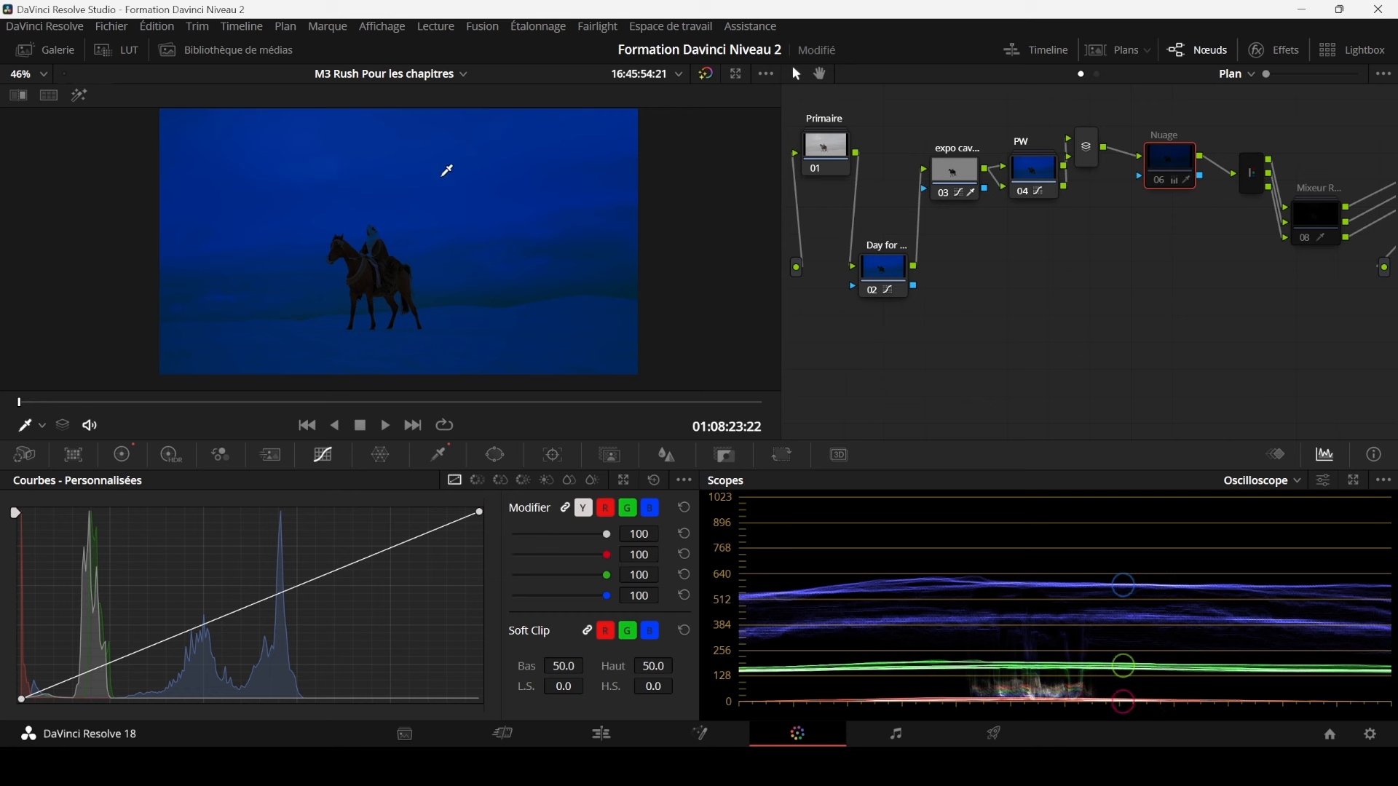
pyautogui.hotkey('ctrl', 'd')
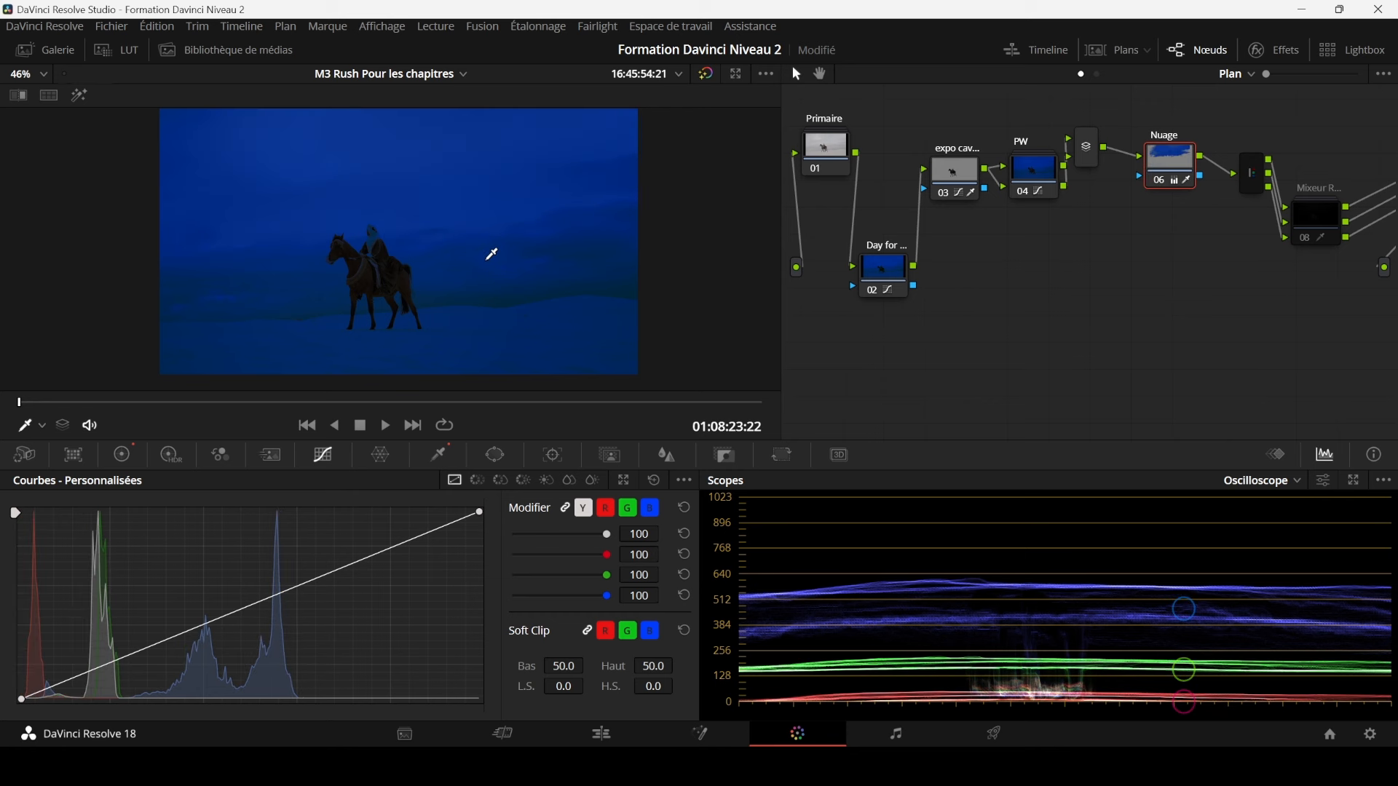
pyautogui.hotkey('ctrl', 'd')
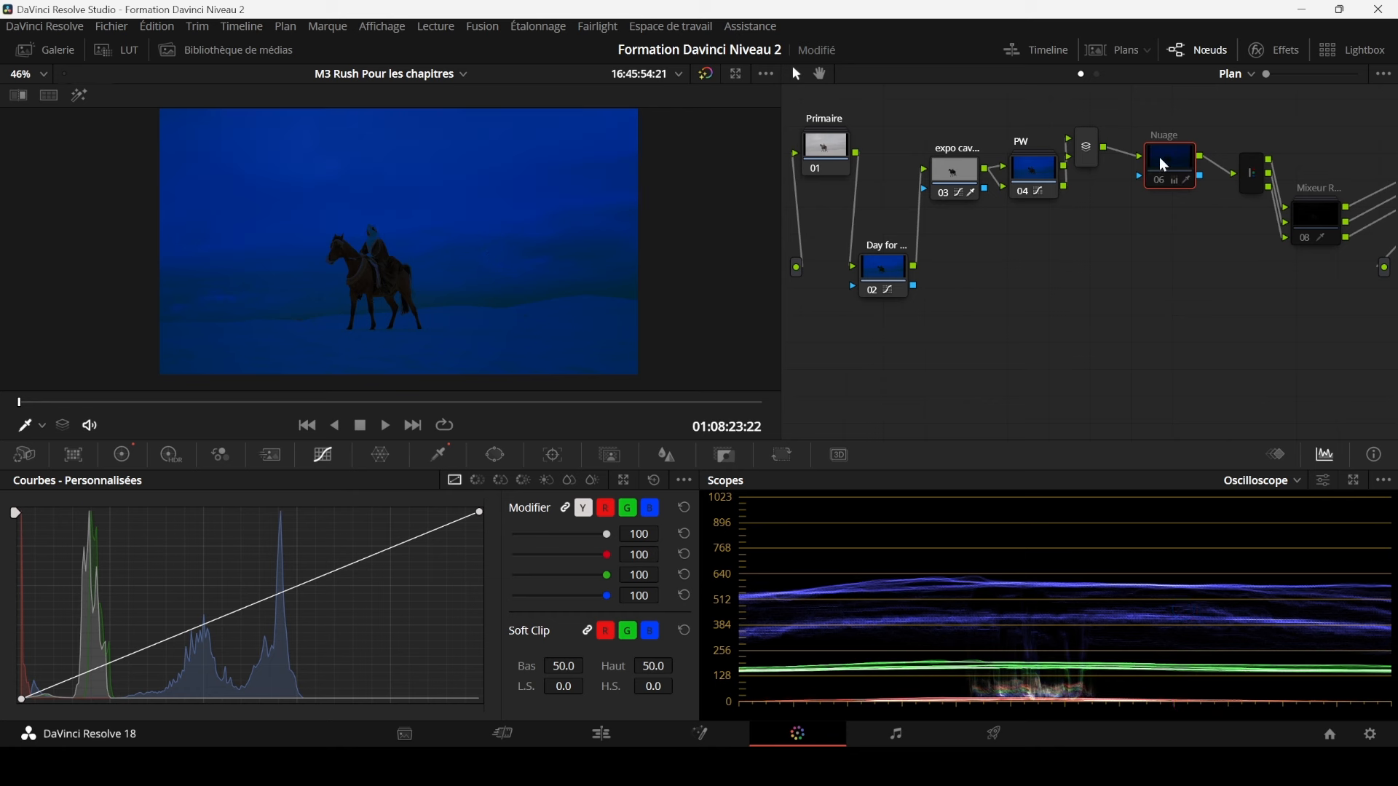
pyautogui.hotkey('ctrl', 'd')
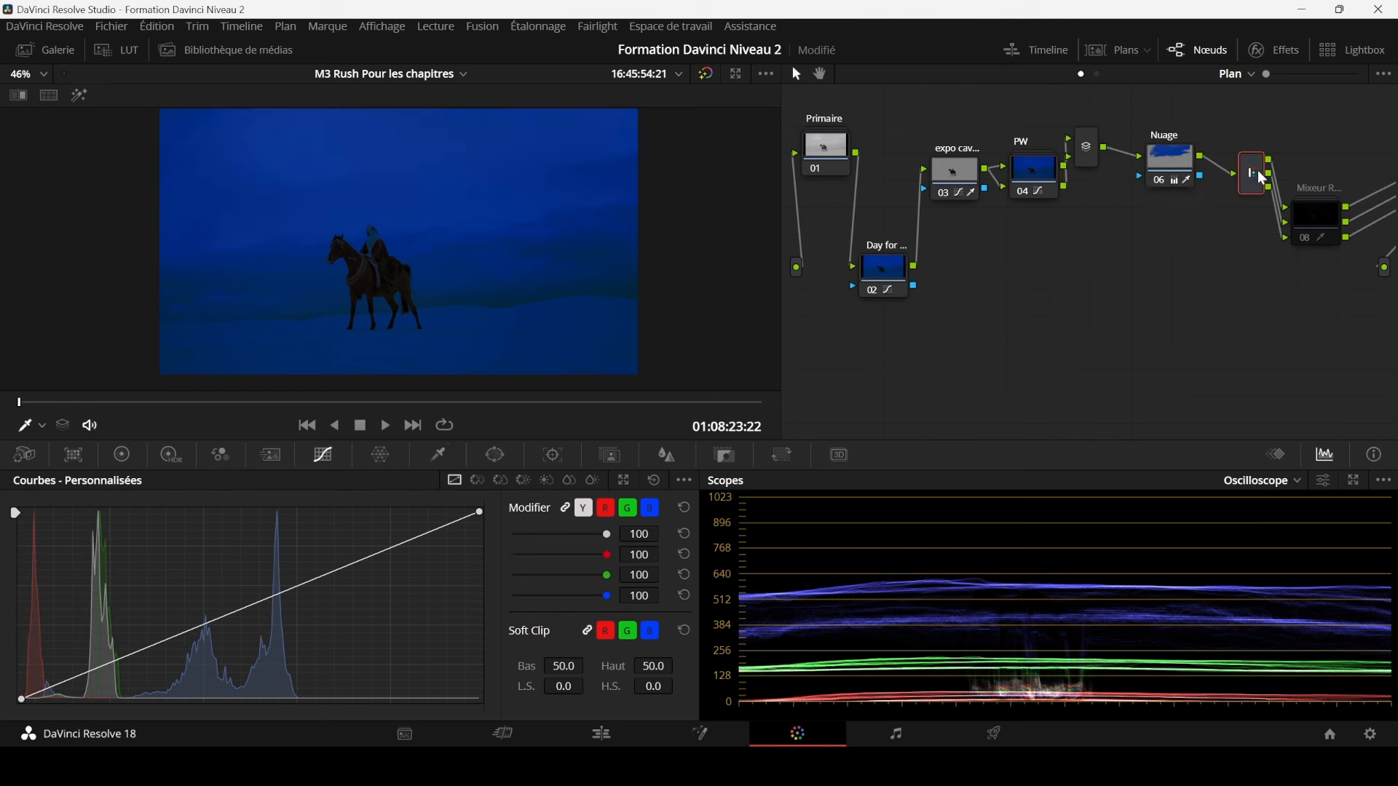
# Step: Enable the Mixeur RVB compound node 08 and move it into the free area below the PW node
pyautogui.click(1322, 220)
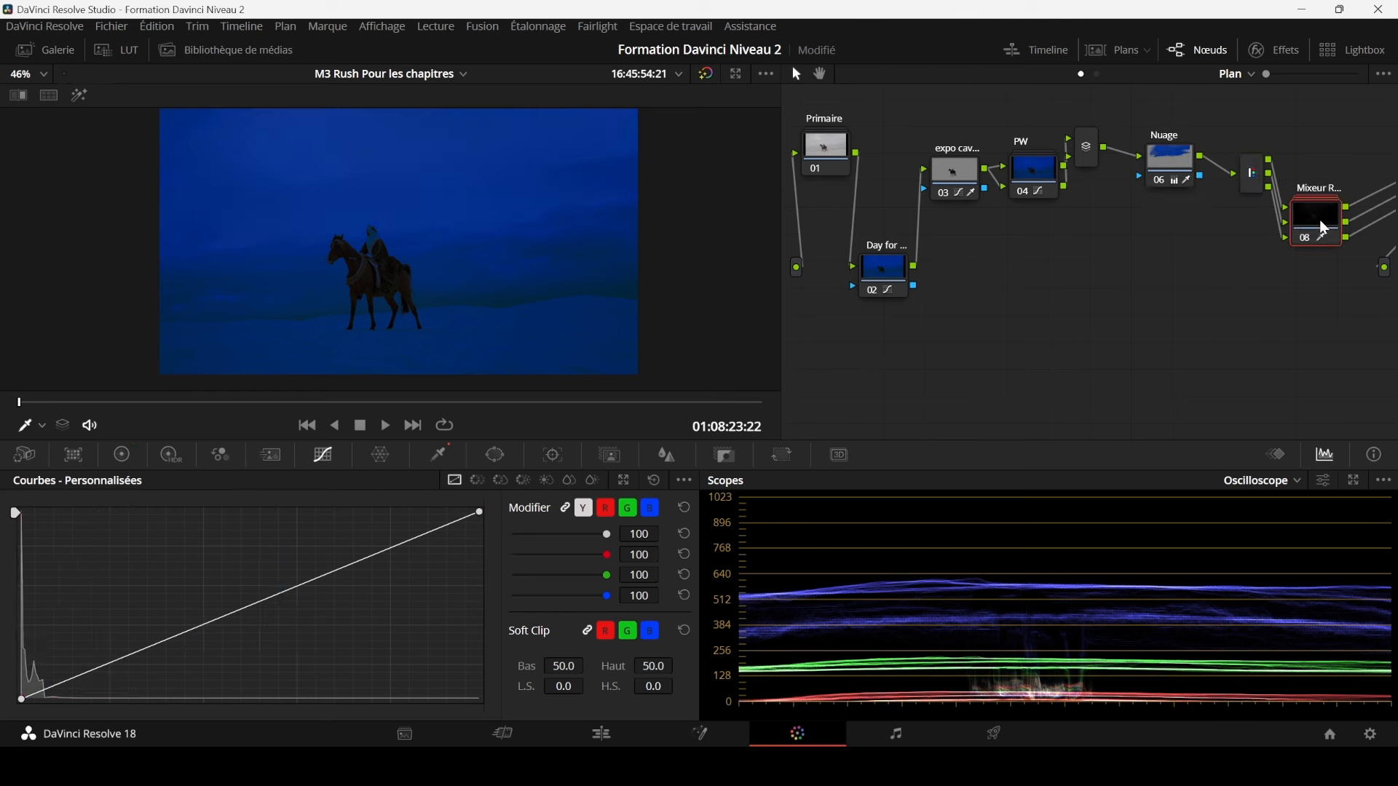
pyautogui.moveTo(1320, 220); pyautogui.dragTo(1069, 316)
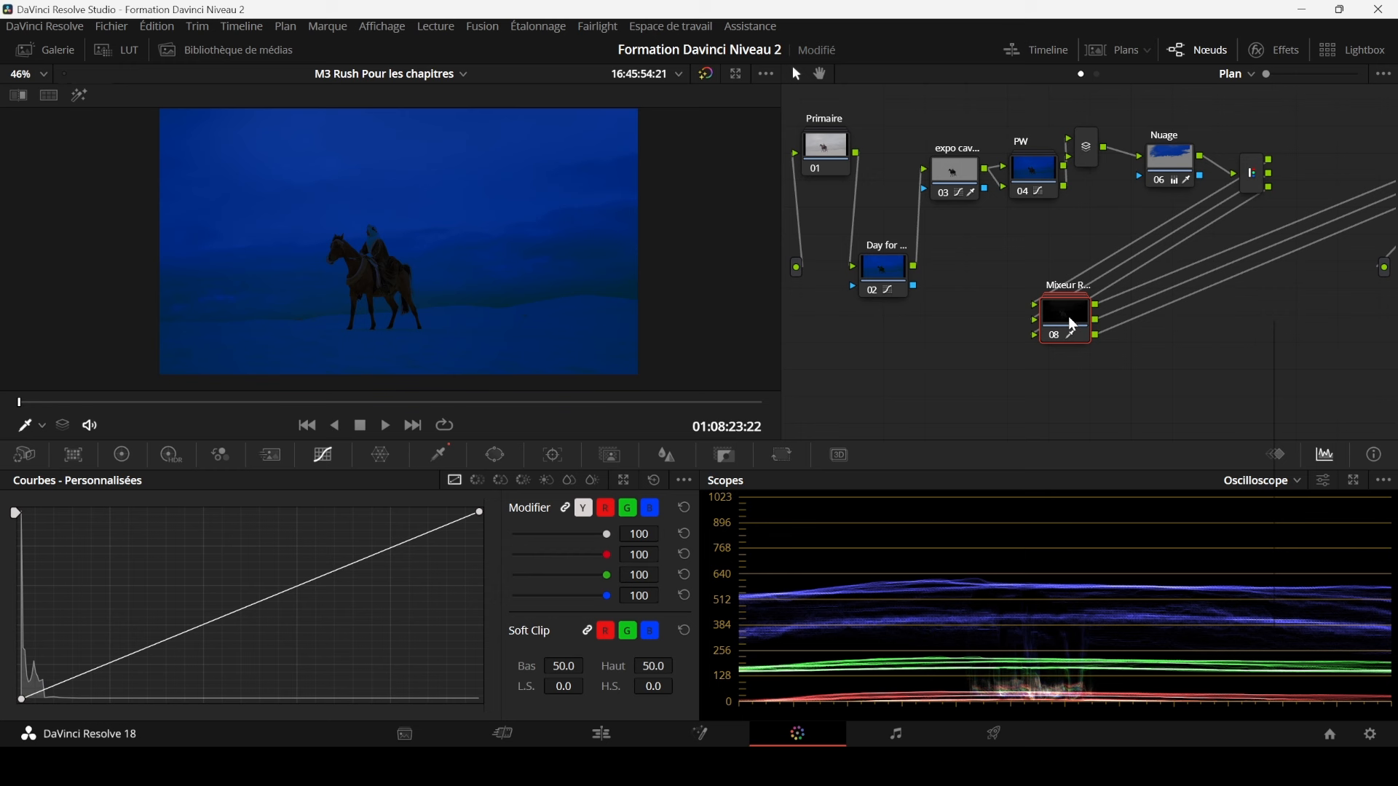
# Step: Open the Mixeur RVB compound node, inspect the motion effects settings of its noise reduction node 03, and return to the main node graph
pyautogui.rightClick(1068, 316)
pyautogui.click(1142, 352)
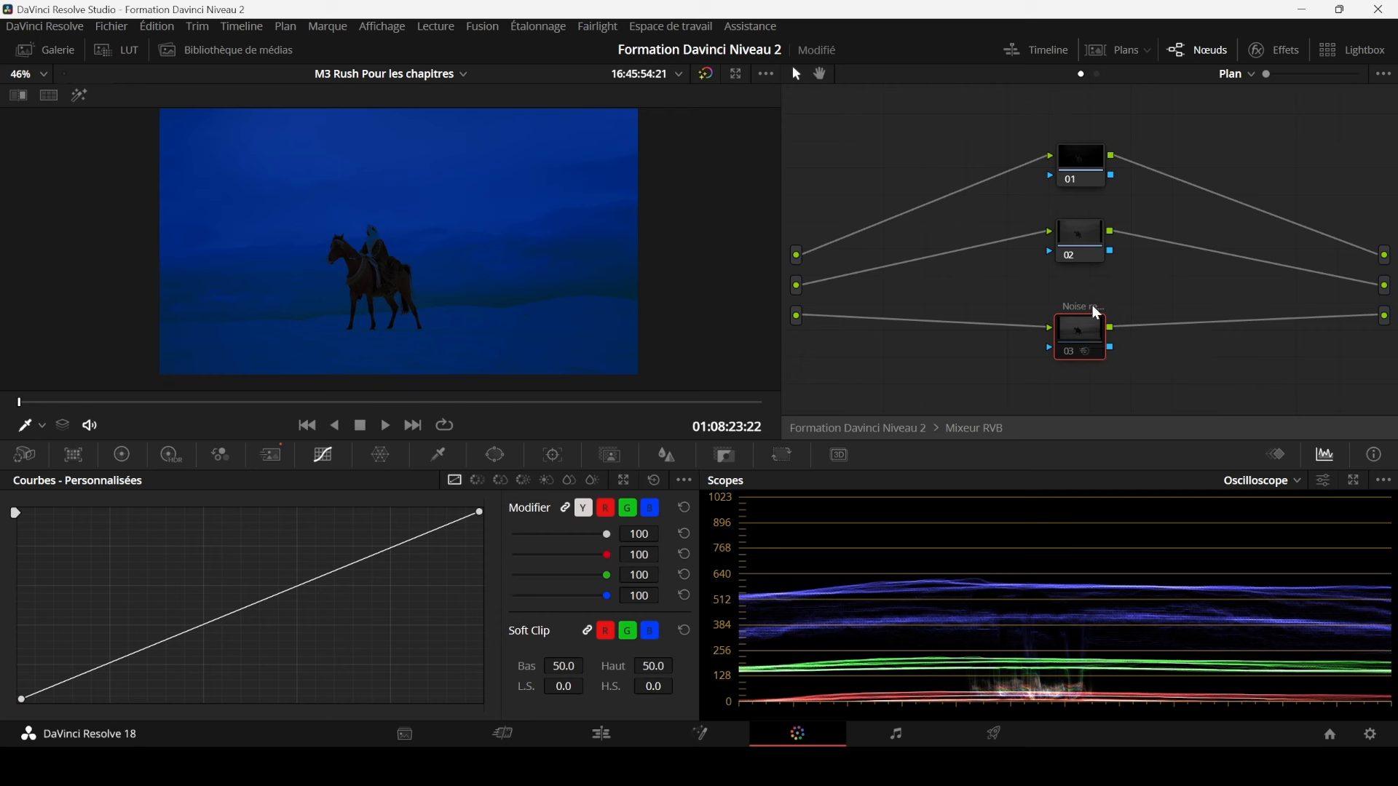
pyautogui.scroll(1, 590, 249)
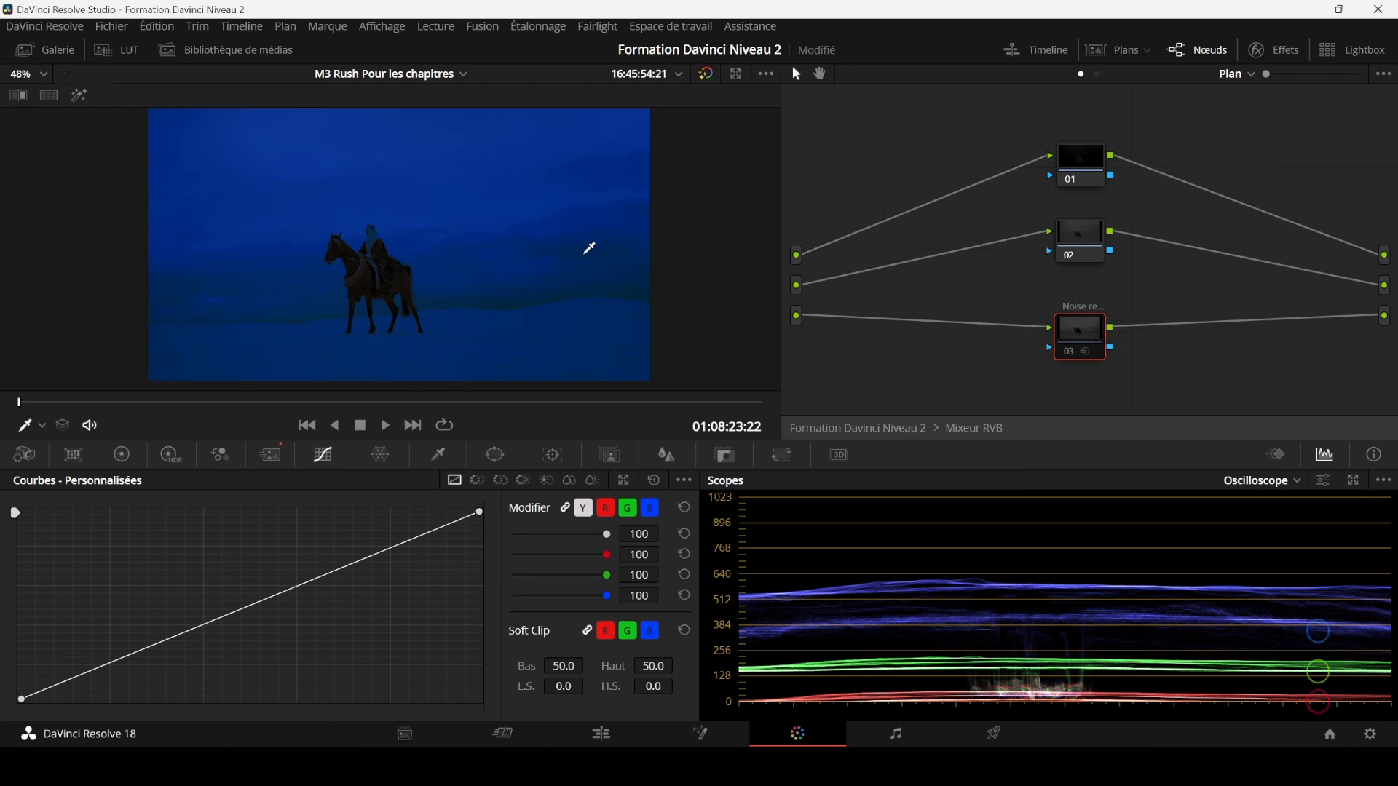
pyautogui.scroll(-2, 590, 249)
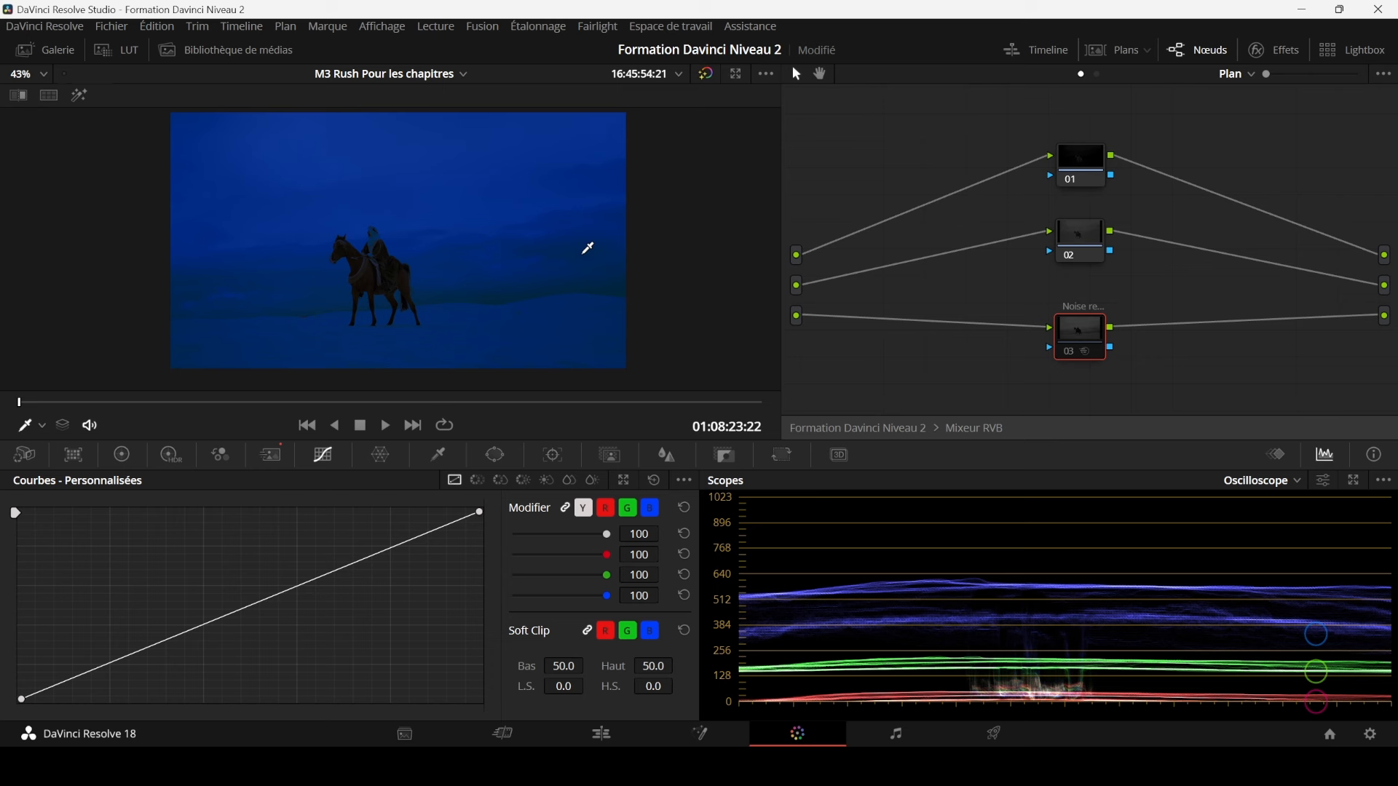
pyautogui.click(271, 454)
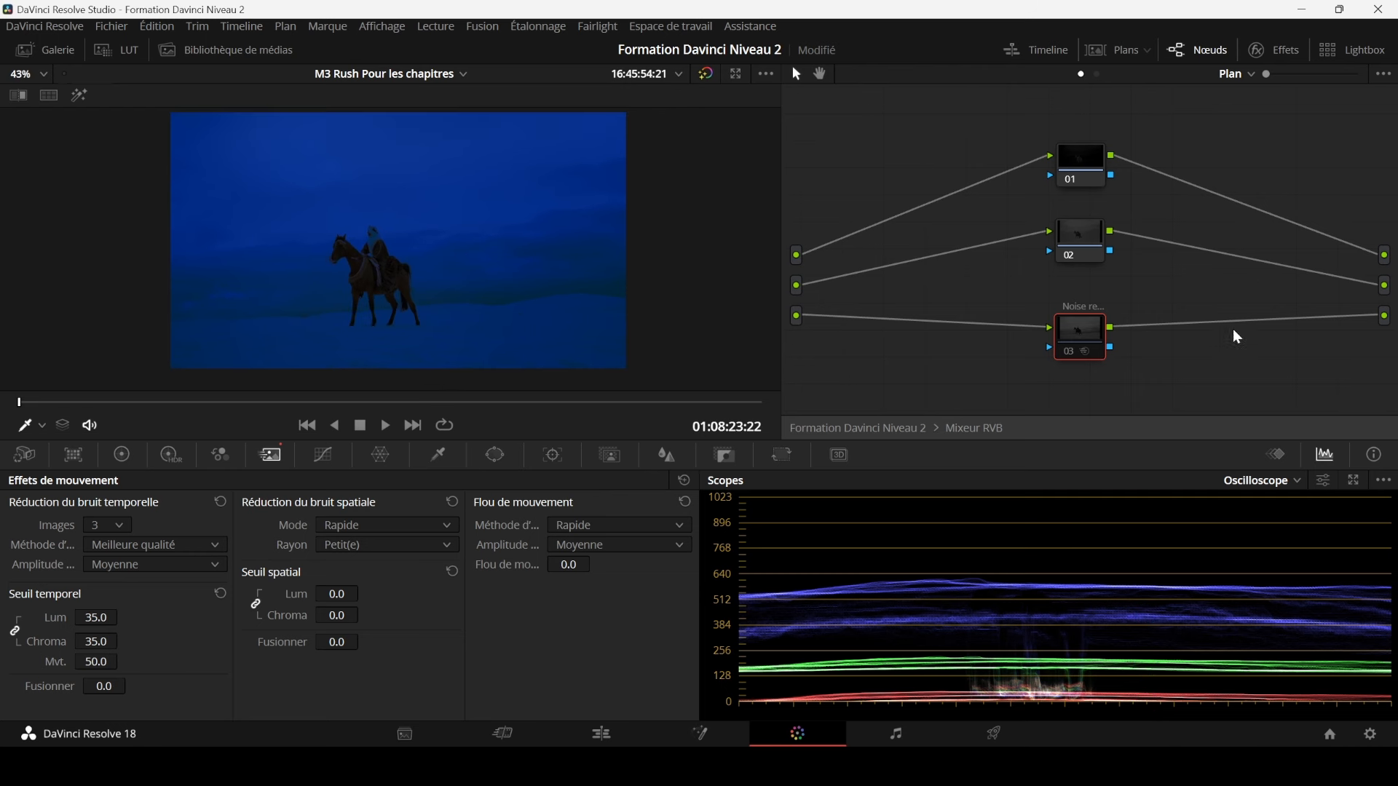
pyautogui.doubleClick(992, 431)
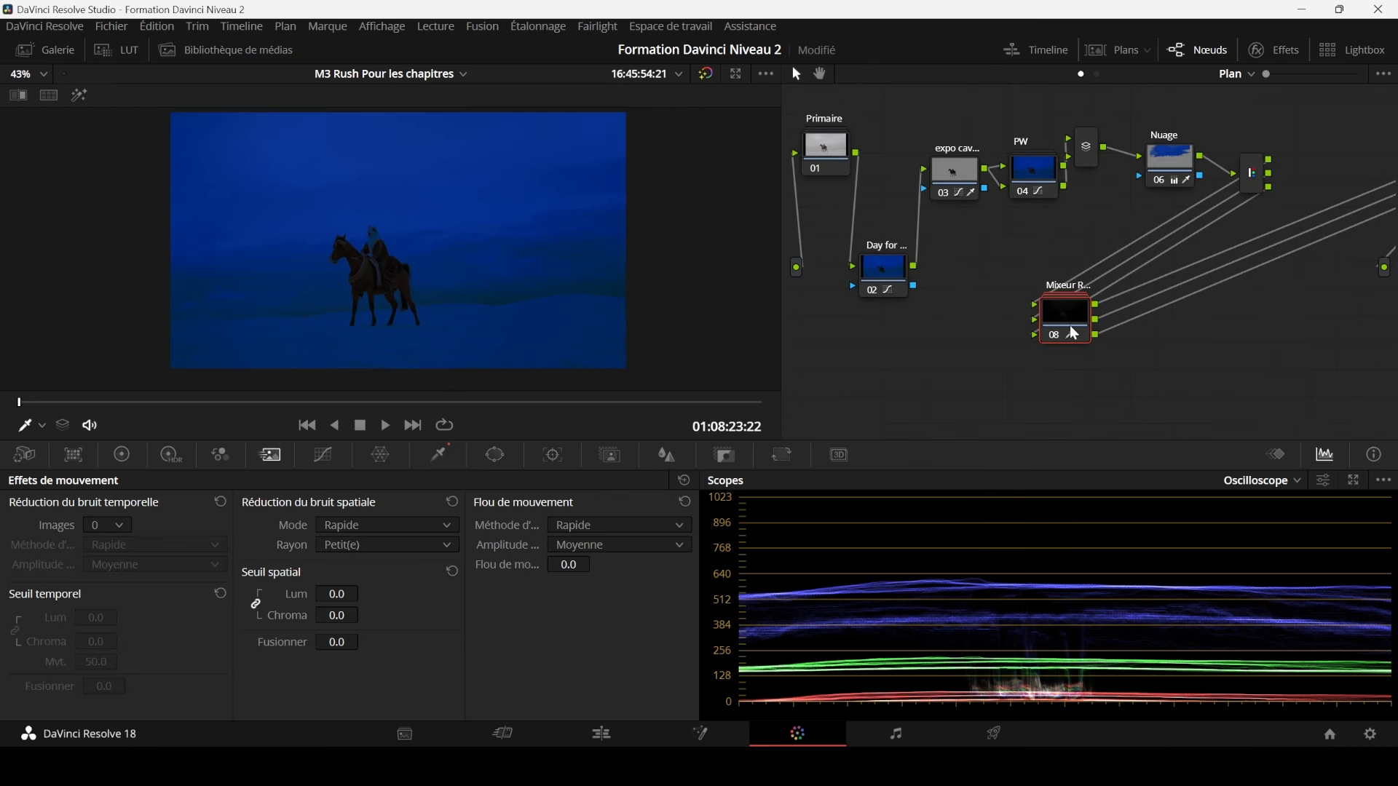
pyautogui.moveTo(1073, 333); pyautogui.dragTo(1103, 331)
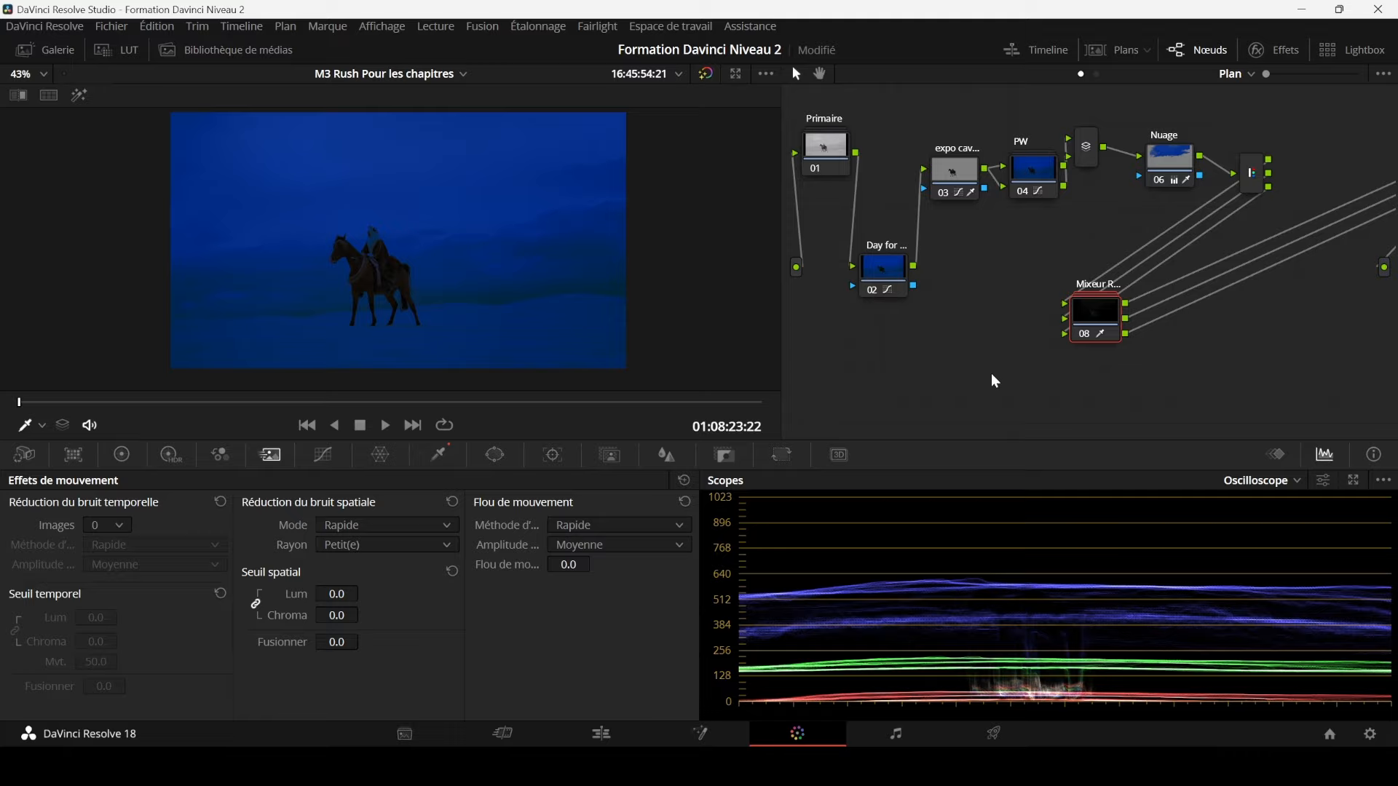
# Step: Compare the horse rider shot with all grading bypassed and with the full grade in the enlarged viewer
pyautogui.hotkey('alt', 'f')
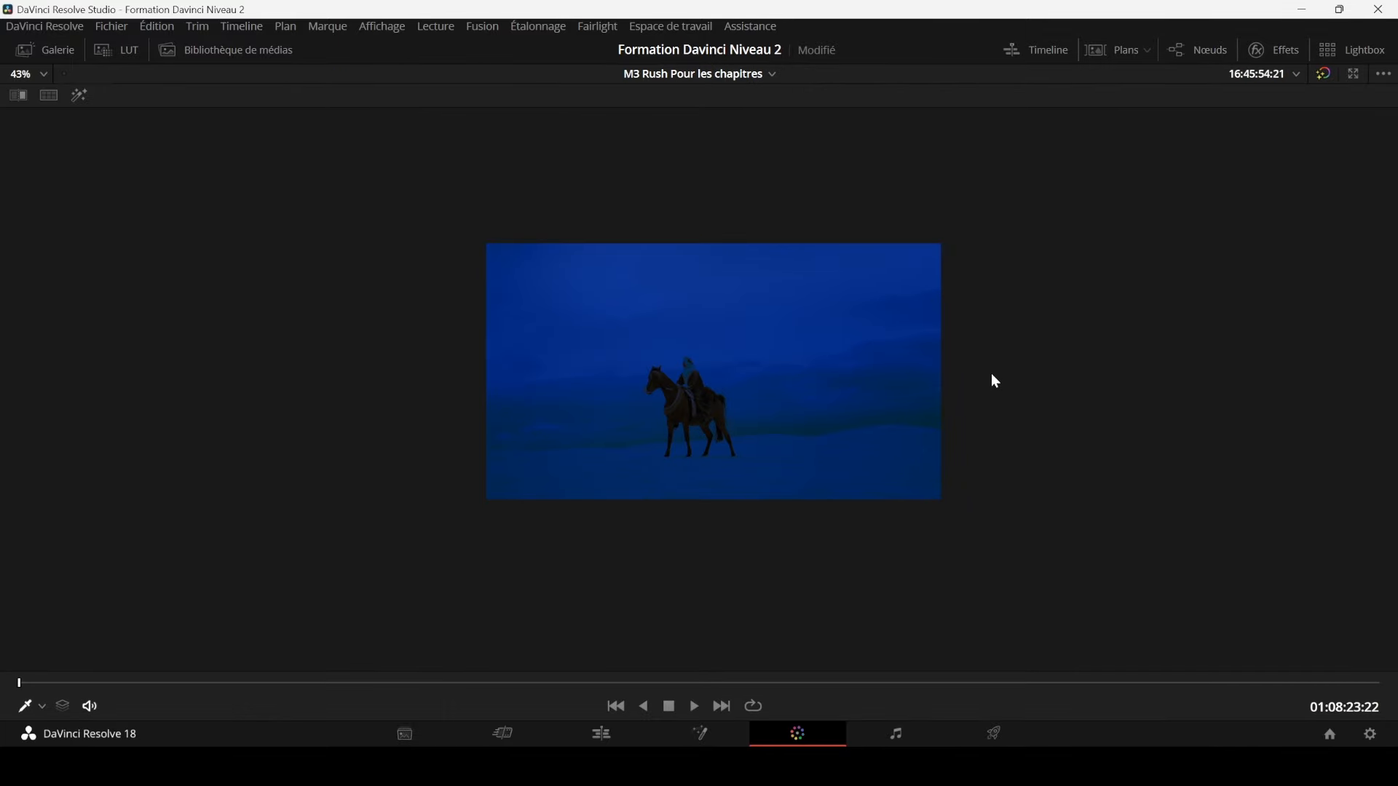
pyautogui.hotkey('shift', 'd')
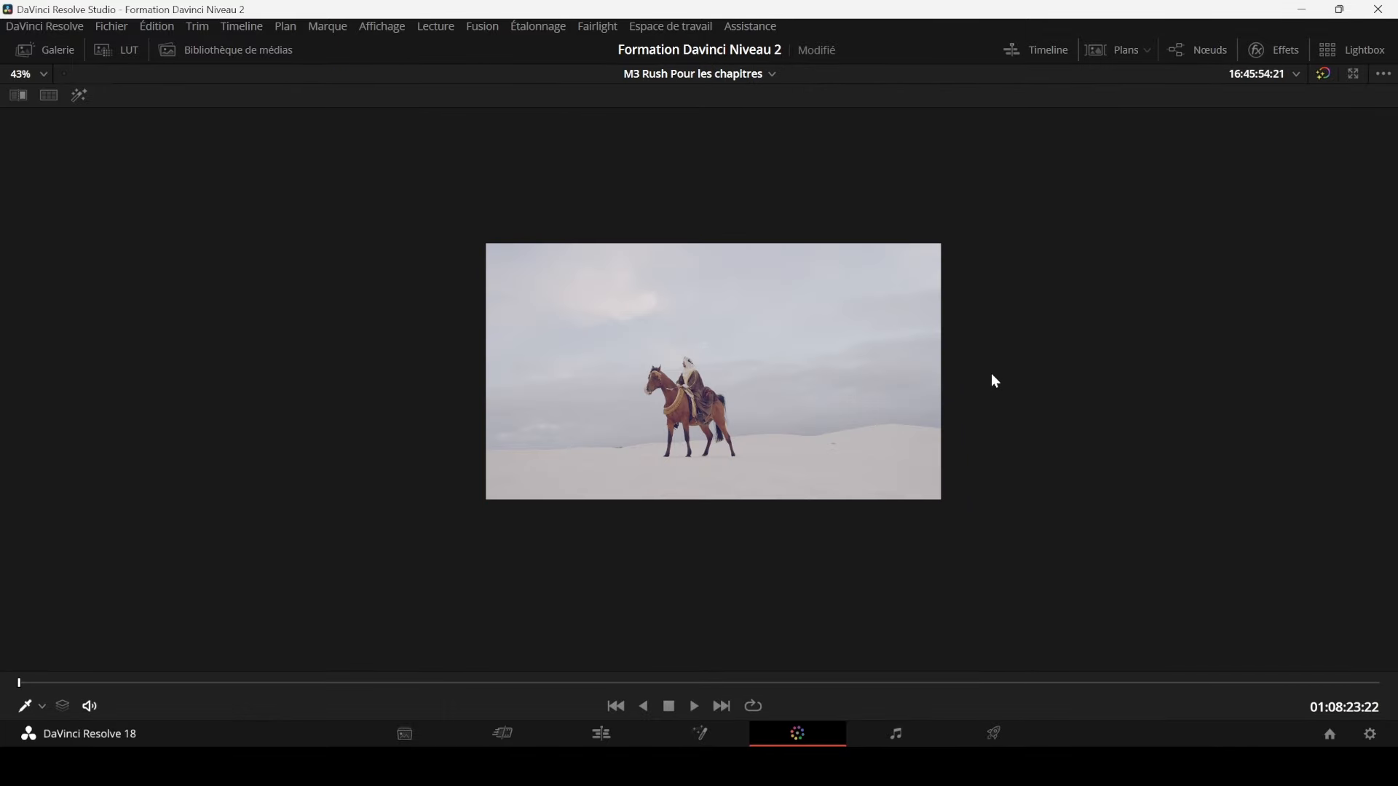
pyautogui.scroll(6, 994, 380)
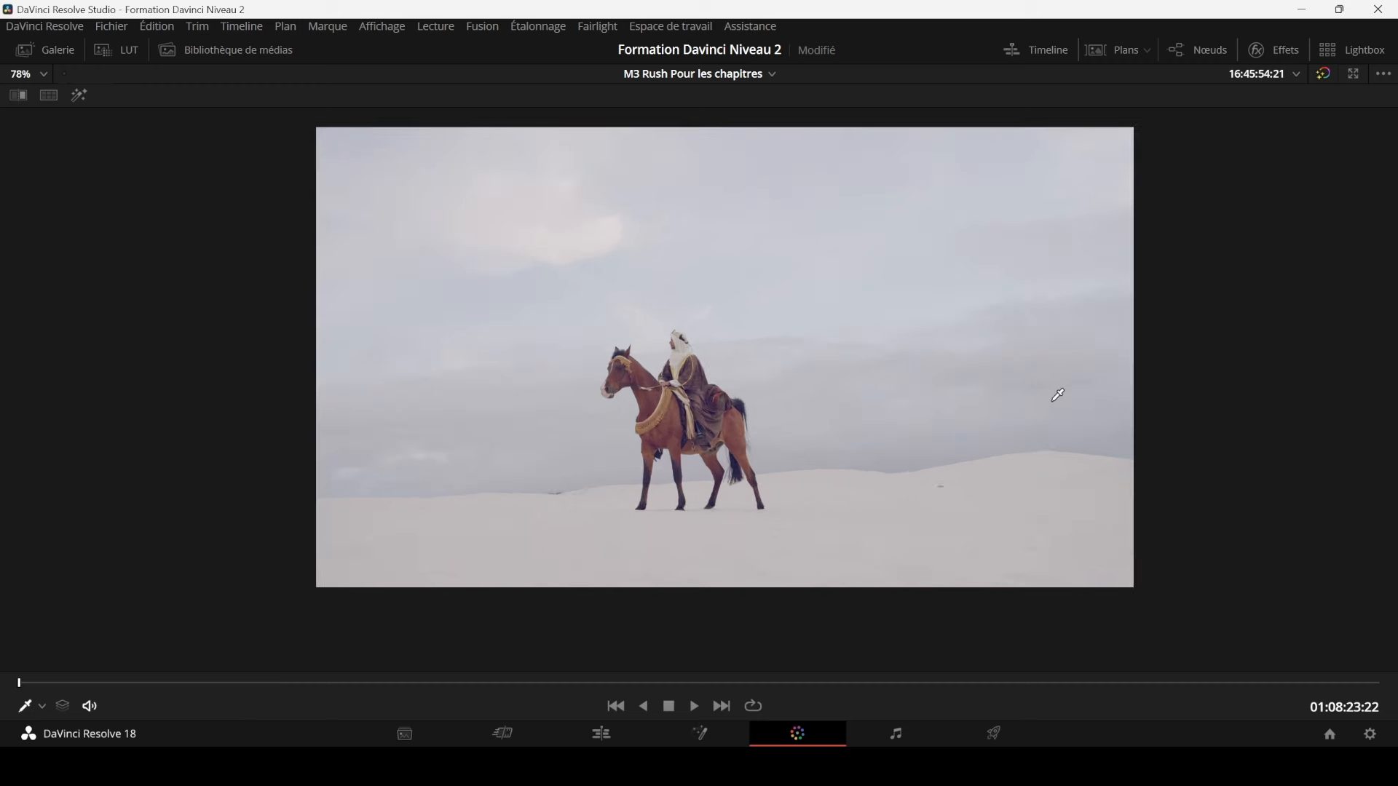
pyautogui.hotkey('shift', 'd')
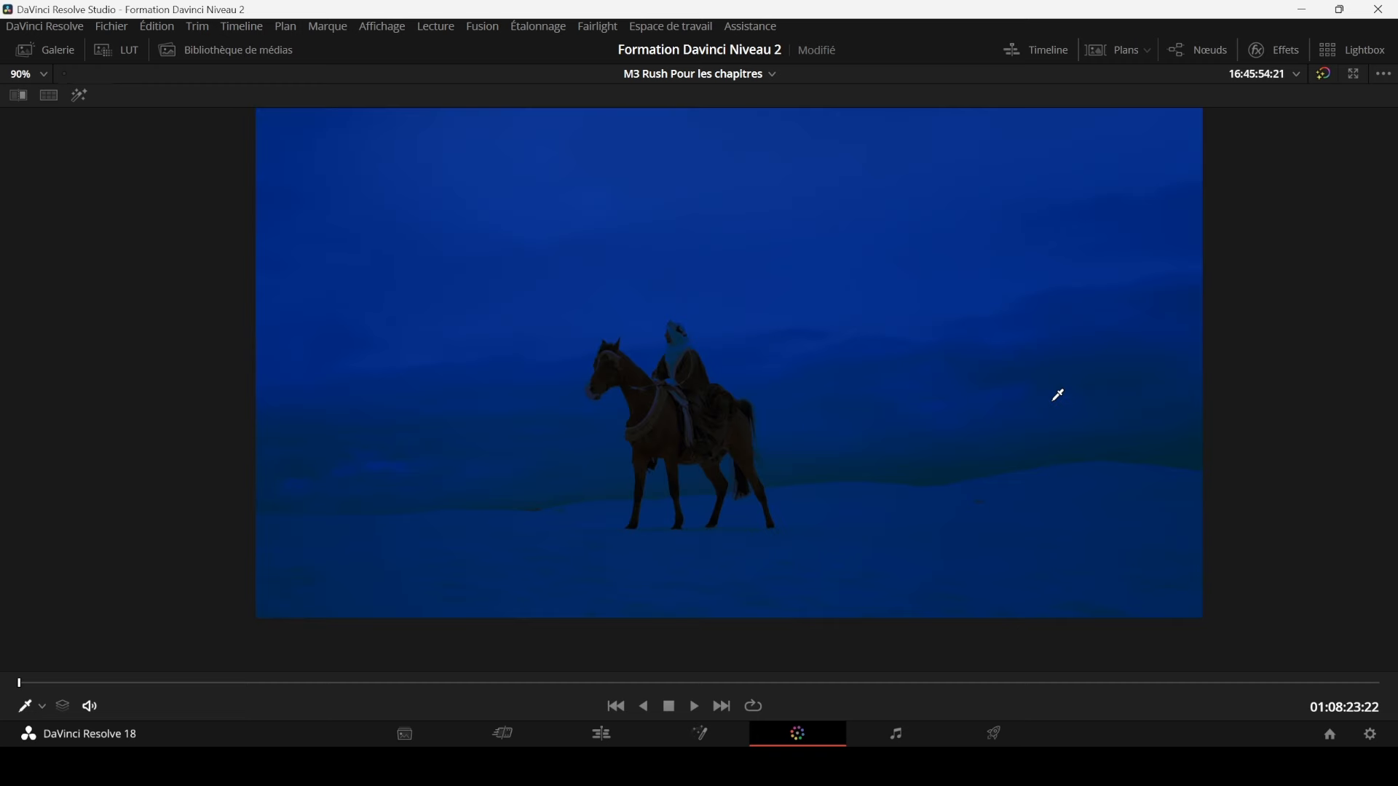